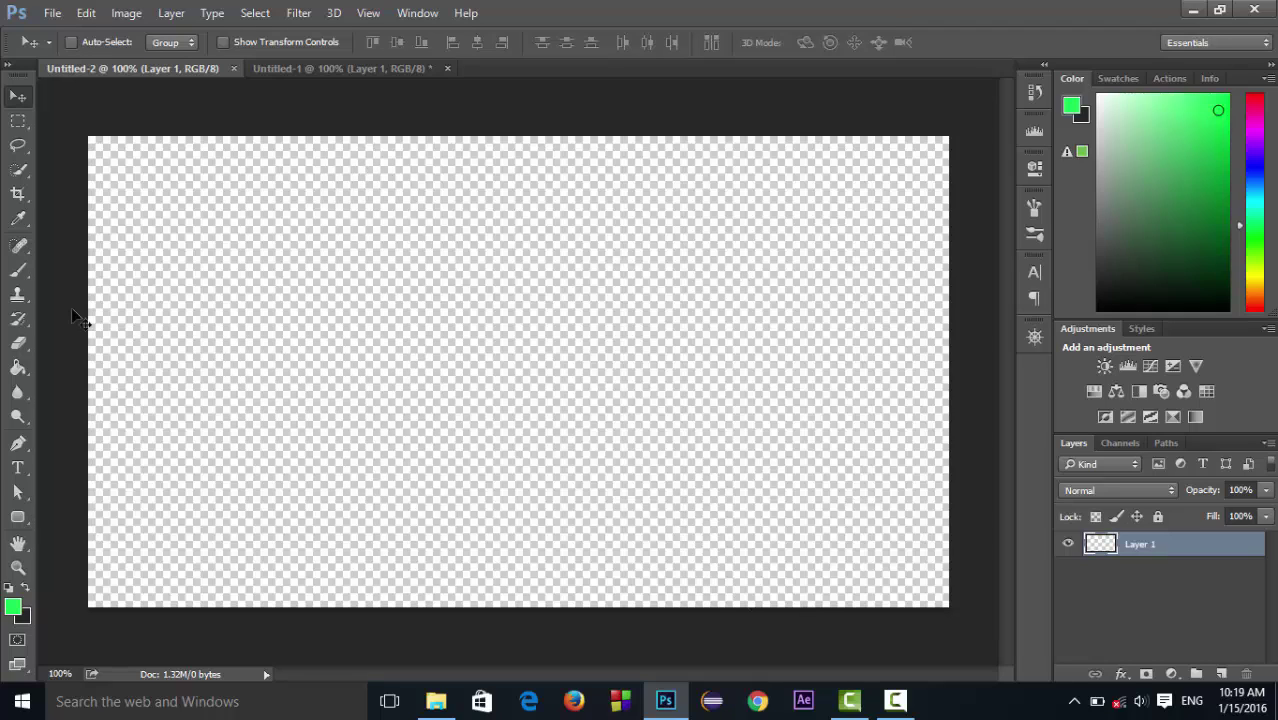
Step: Draw a black 396 × 213 px rounded rectangle on the upper-left of the canvas
click(20, 519)
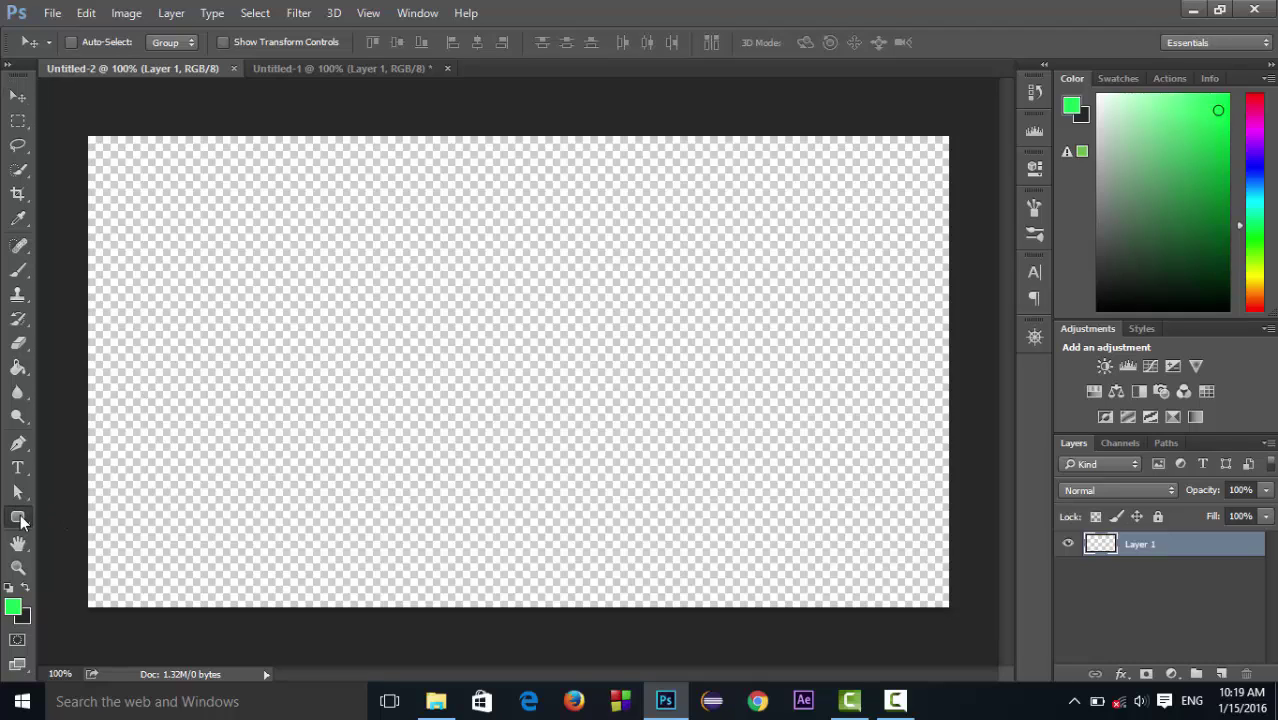
right_click(20, 519)
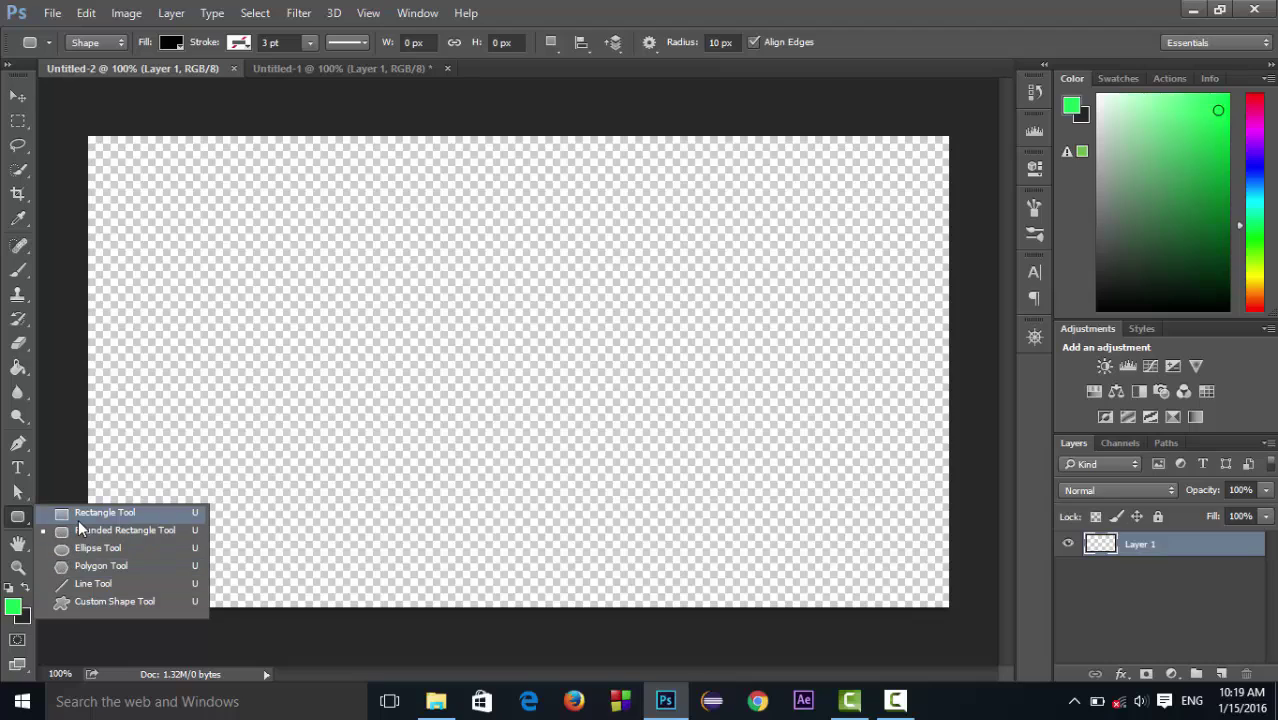
click(78, 534)
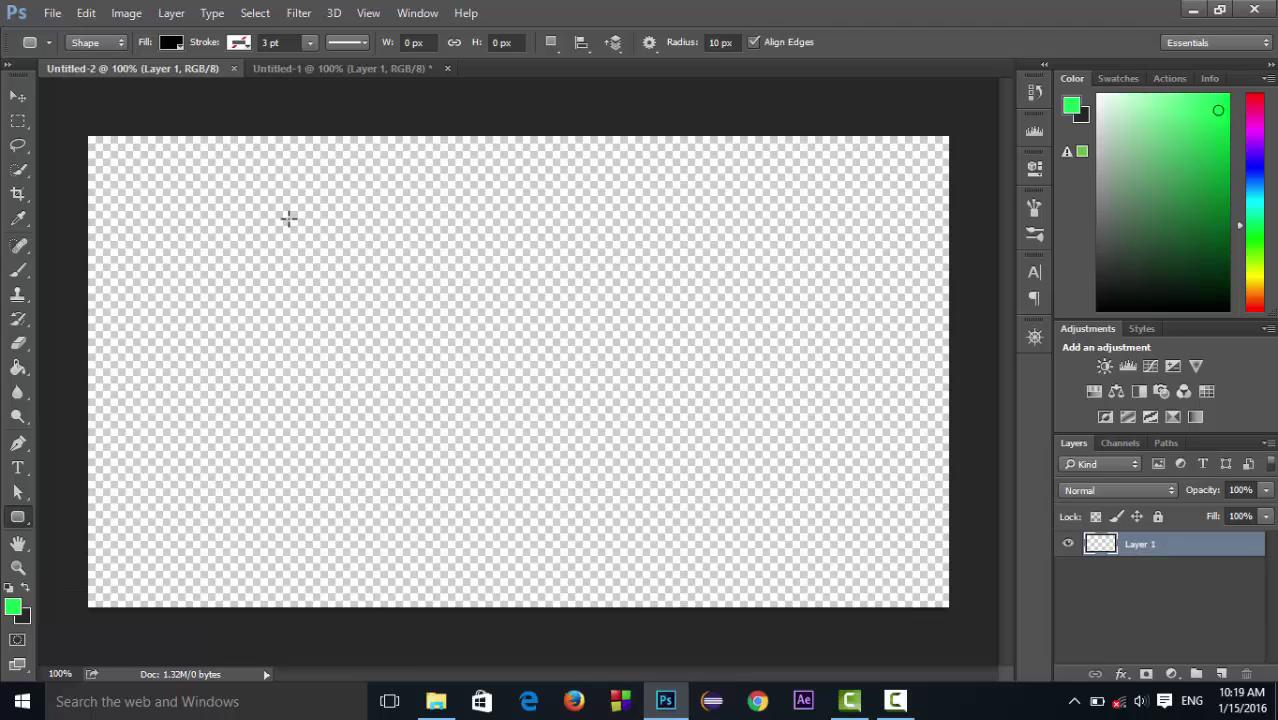
drag(289, 219, 657, 417)
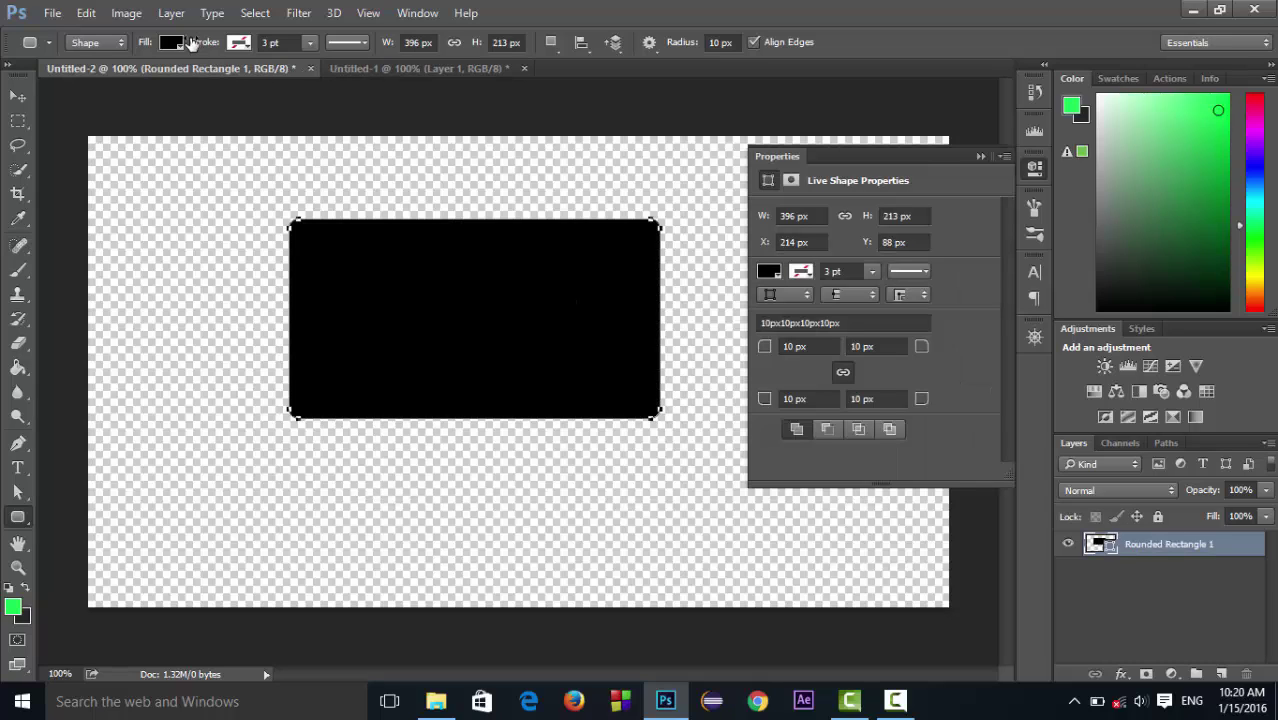
Step: Change the rounded rectangle's fill from black to bright green #08cb4d
click(240, 43)
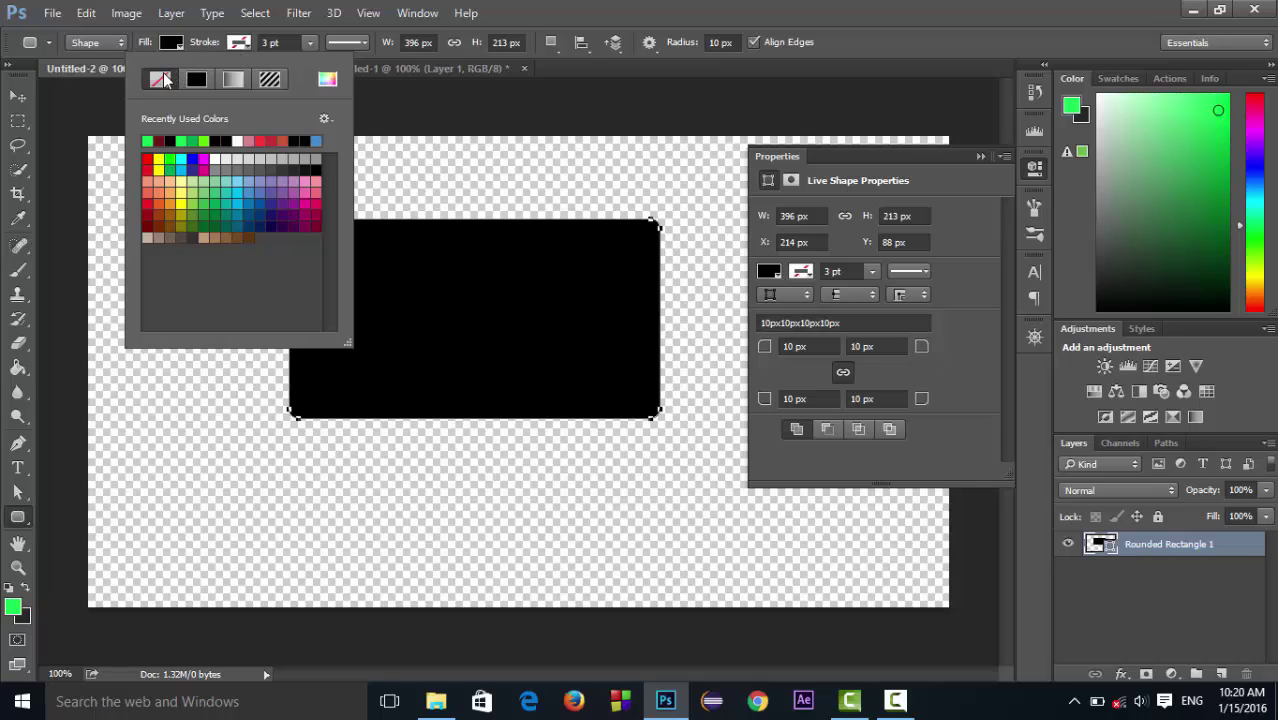
click(248, 43)
click(179, 45)
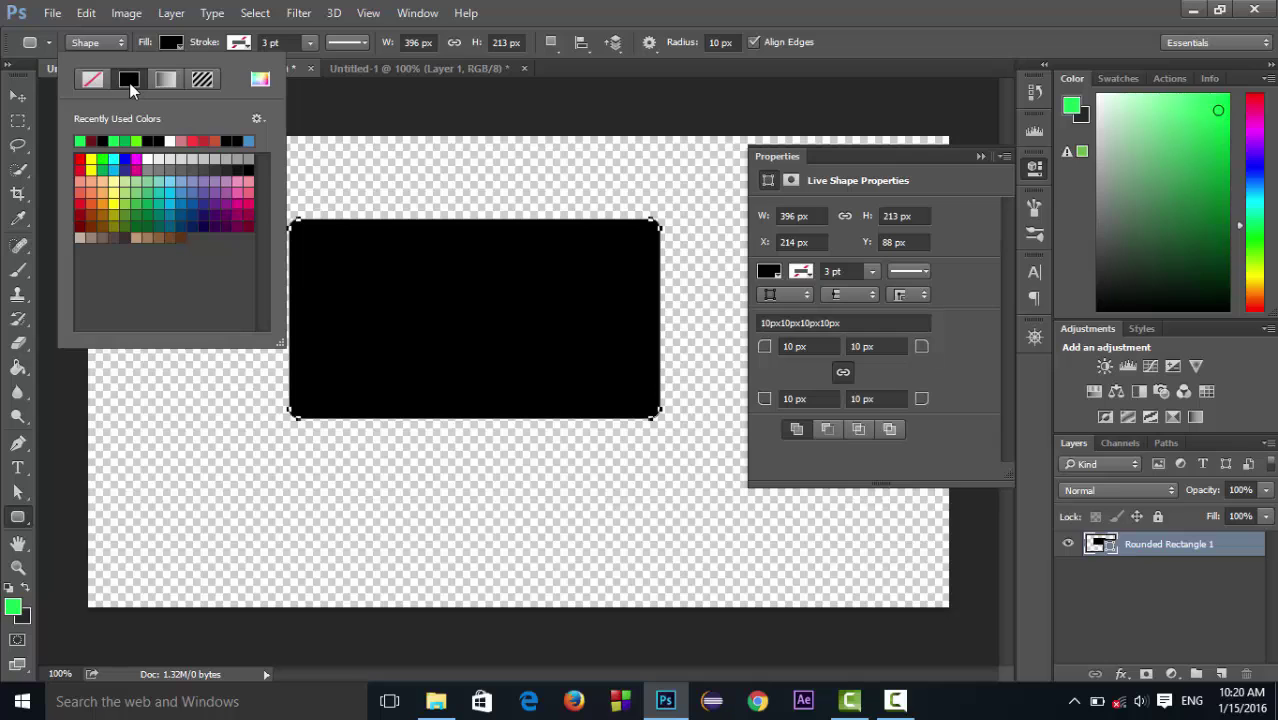
click(260, 79)
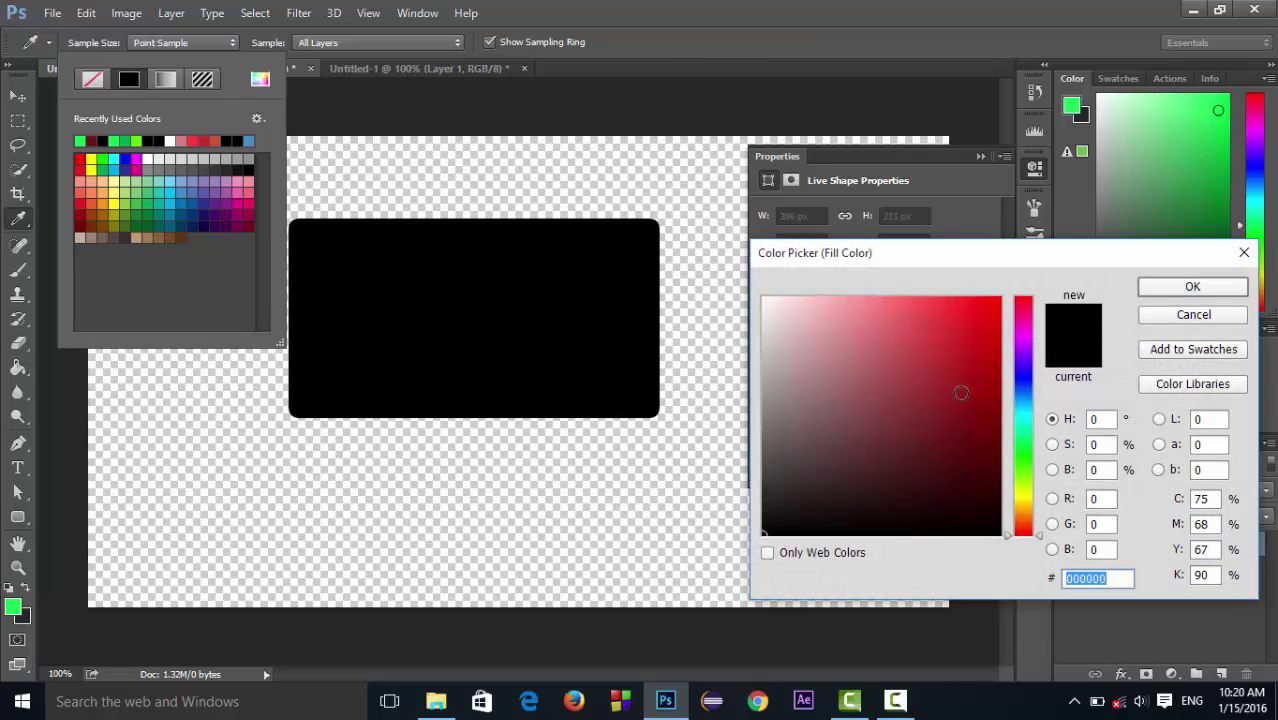
click(1021, 444)
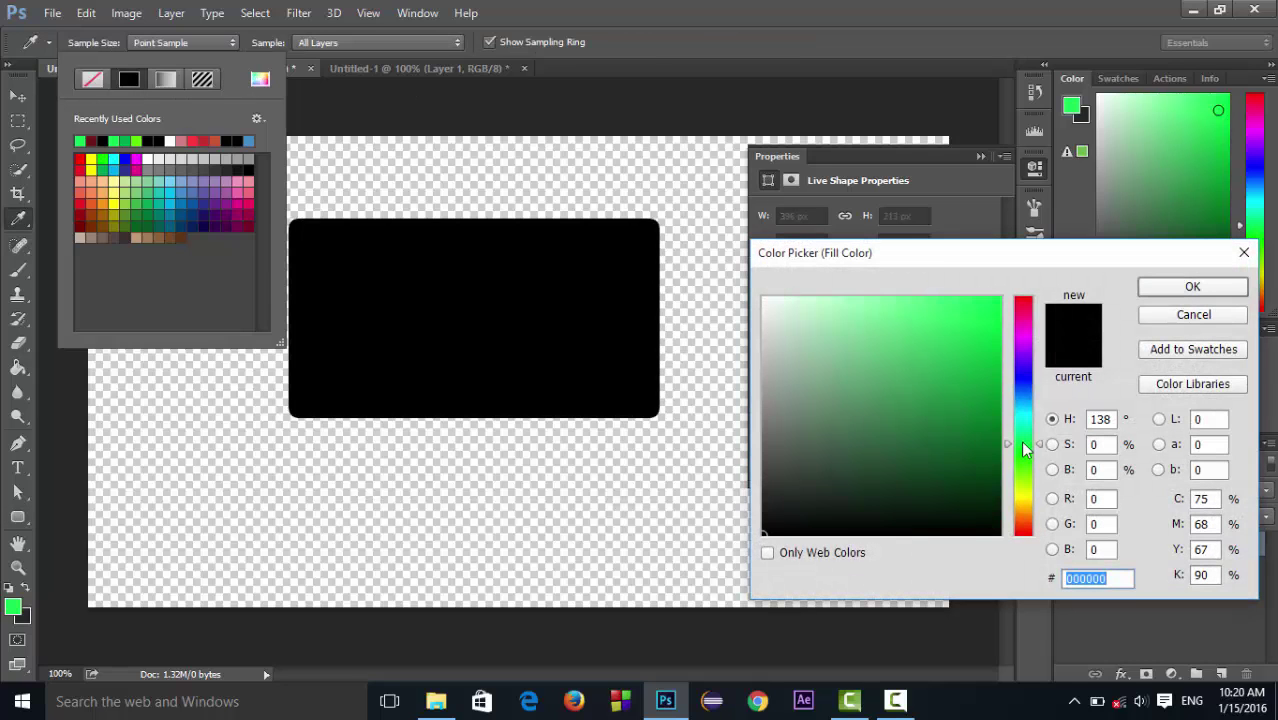
click(1021, 441)
click(991, 345)
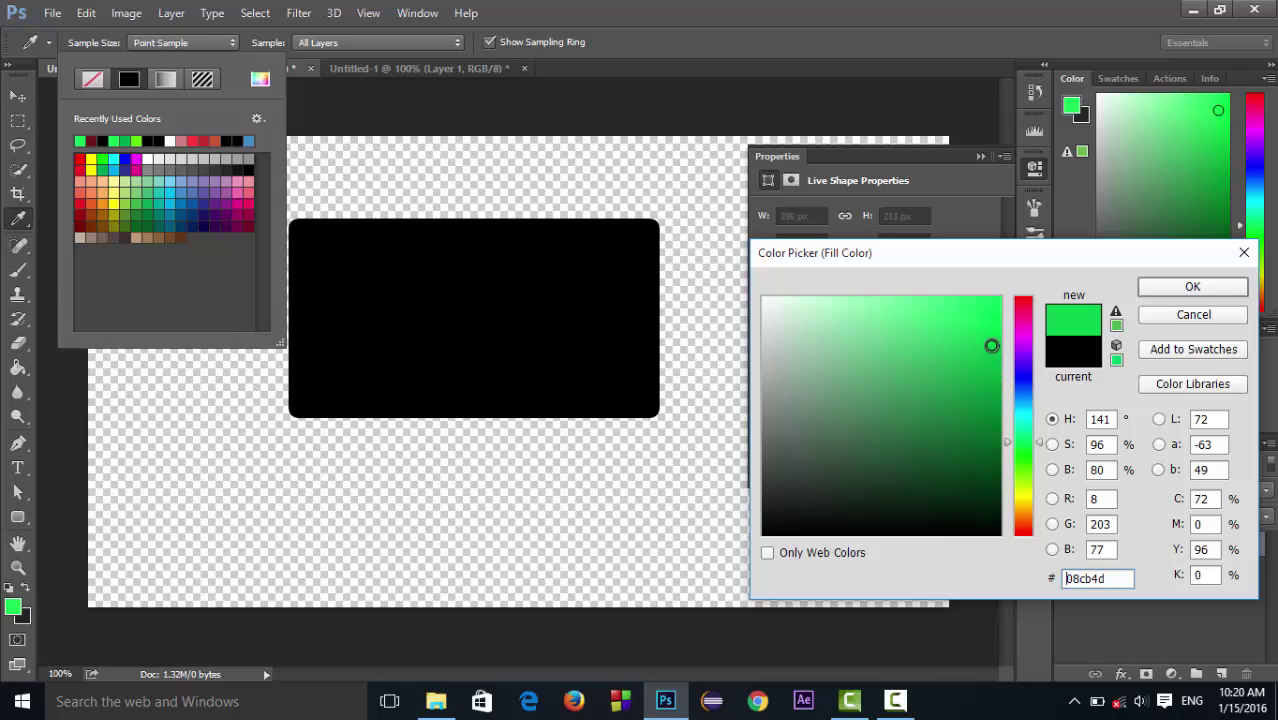
click(1192, 286)
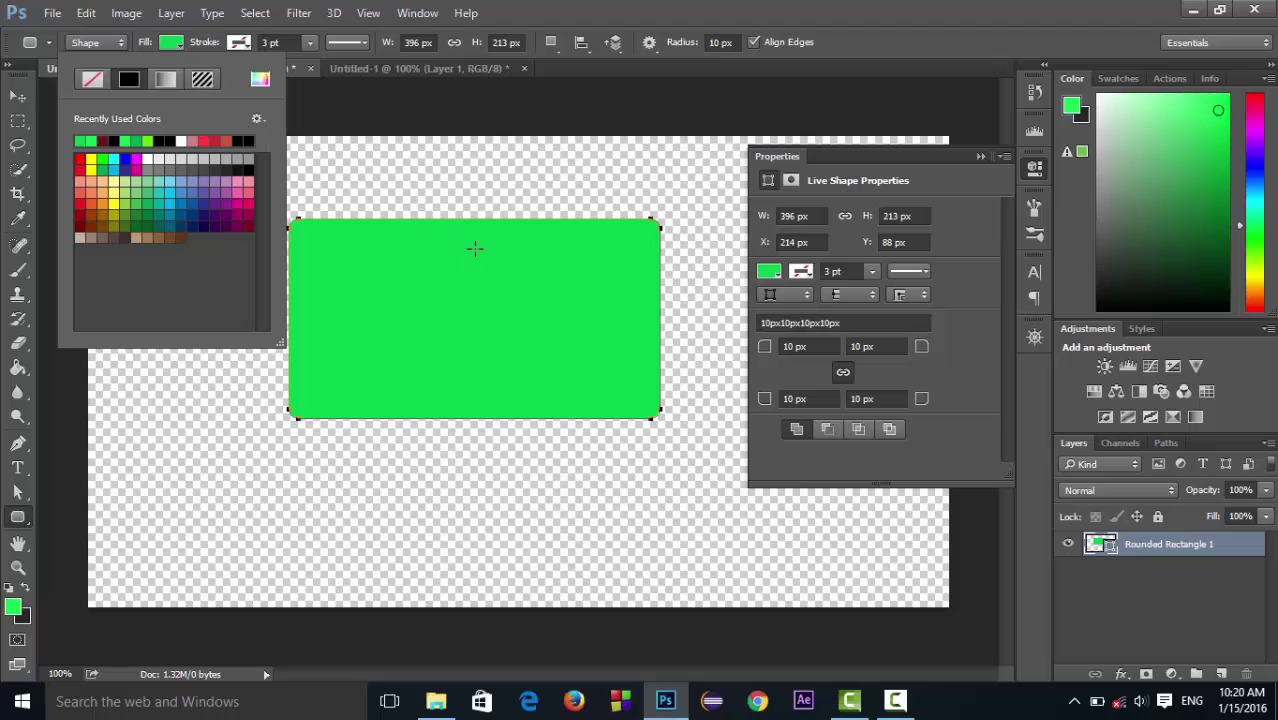
click(179, 44)
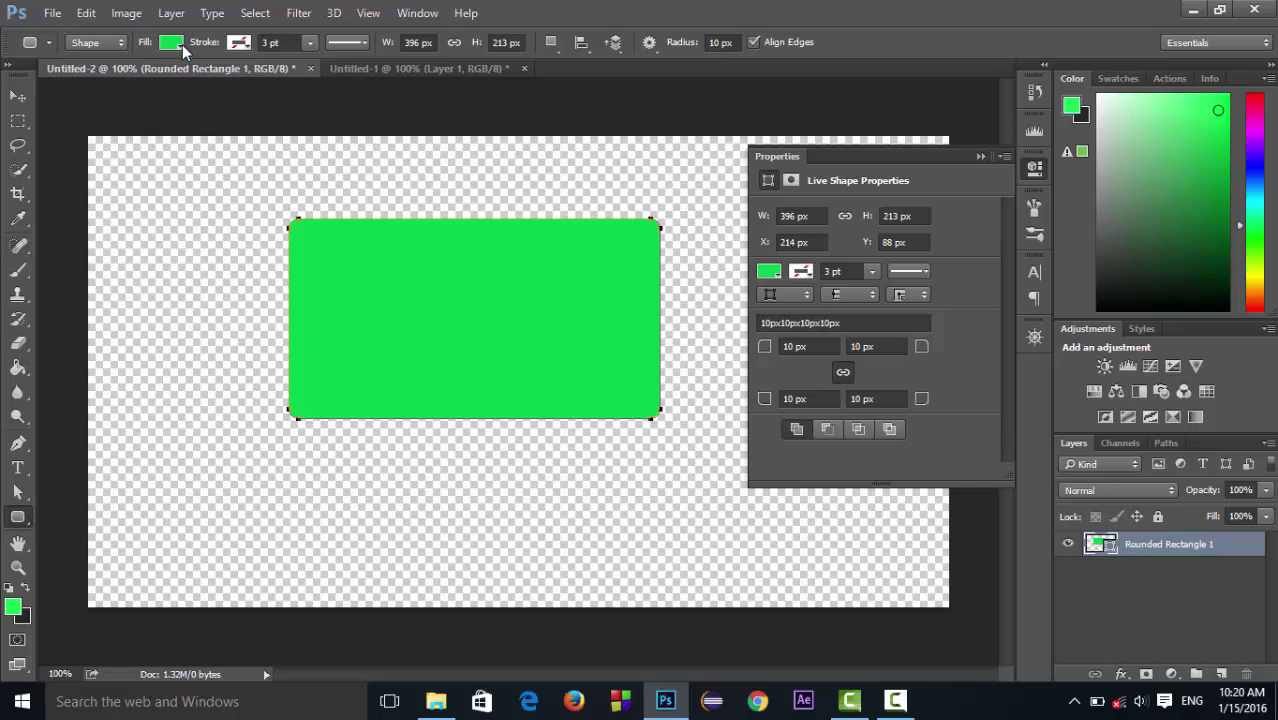
Step: Close the Properties panel and lower the rectangle layer's opacity to 54%
click(1034, 167)
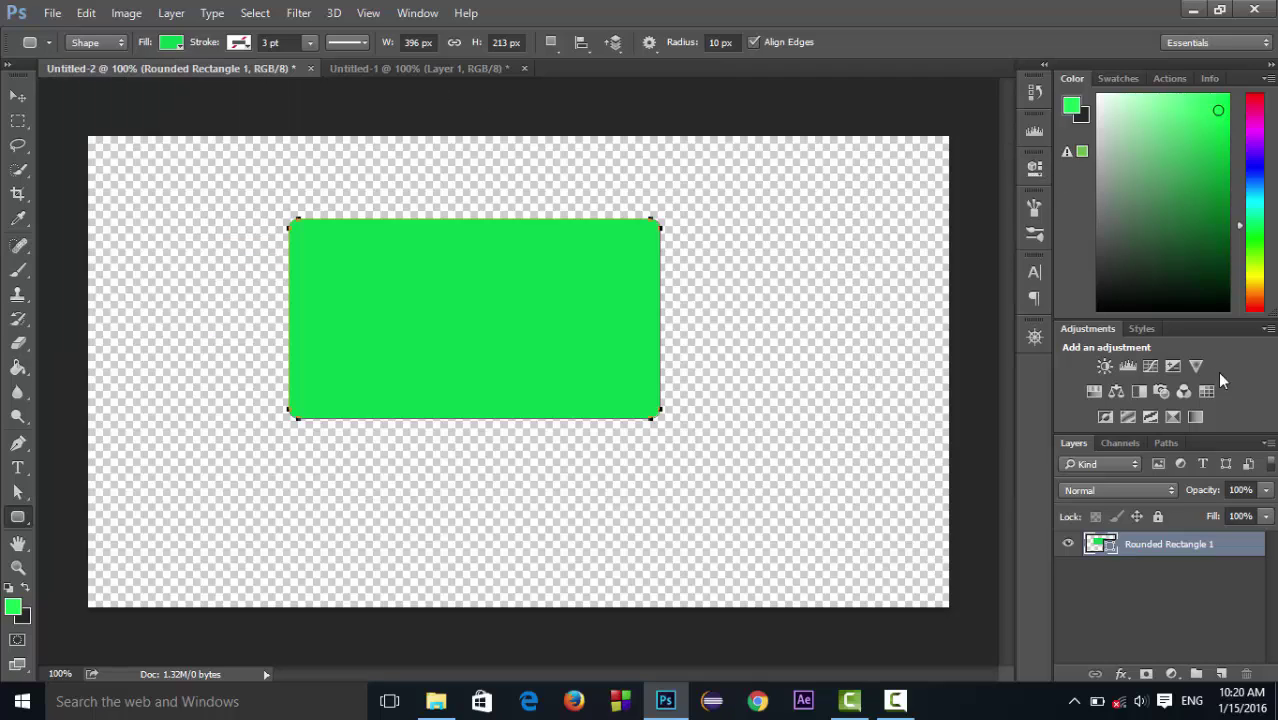
click(1265, 490)
drag(1265, 512, 1218, 514)
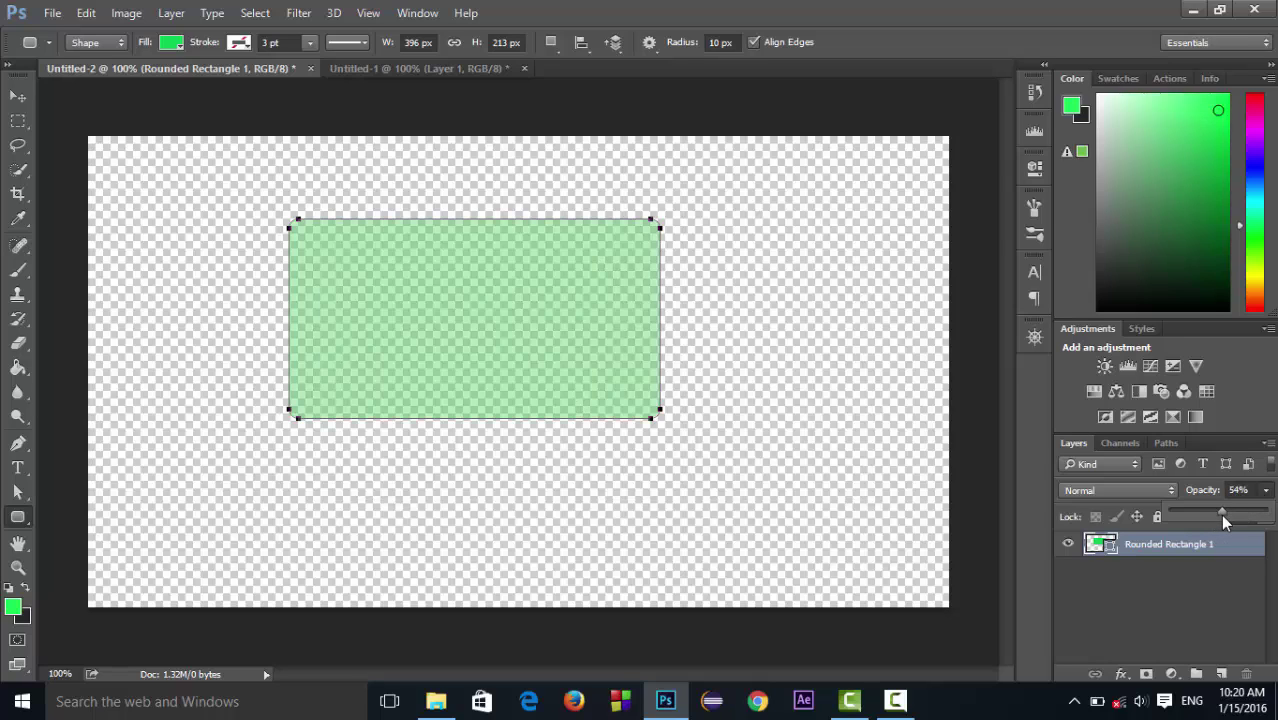
Step: Change the rectangle's fill to a brighter lime green, #00ff12
click(164, 43)
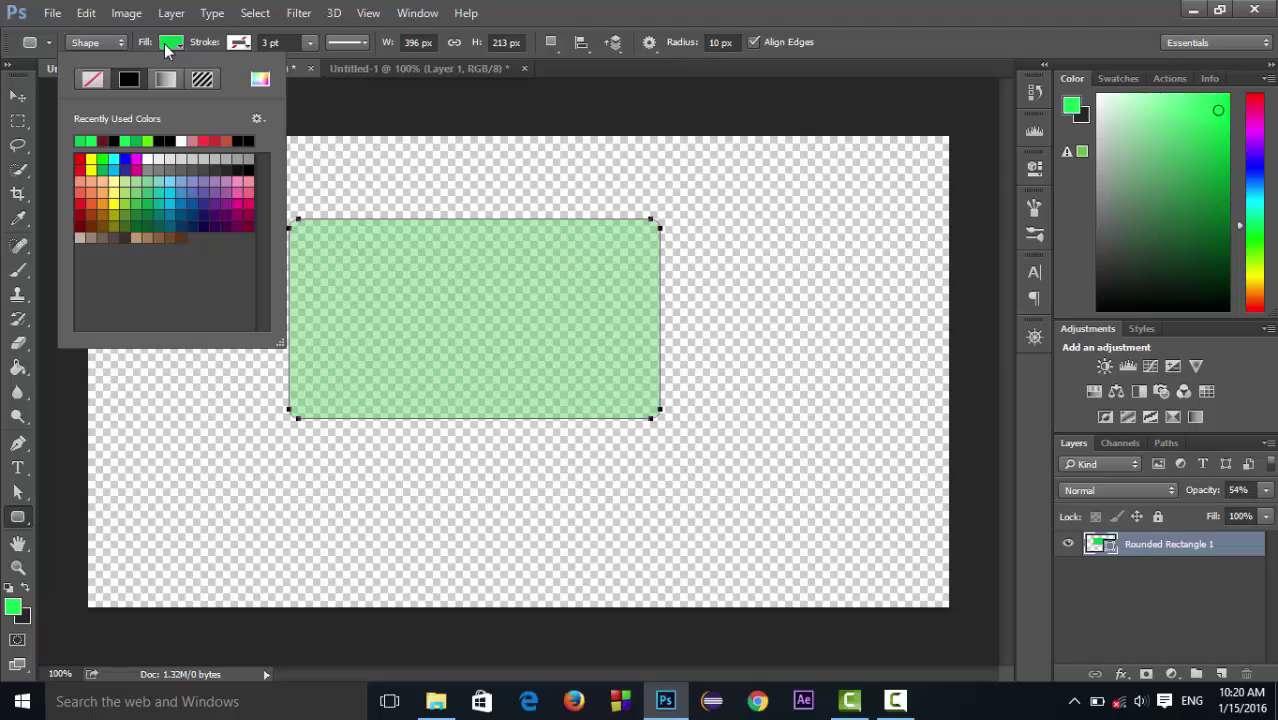
click(150, 141)
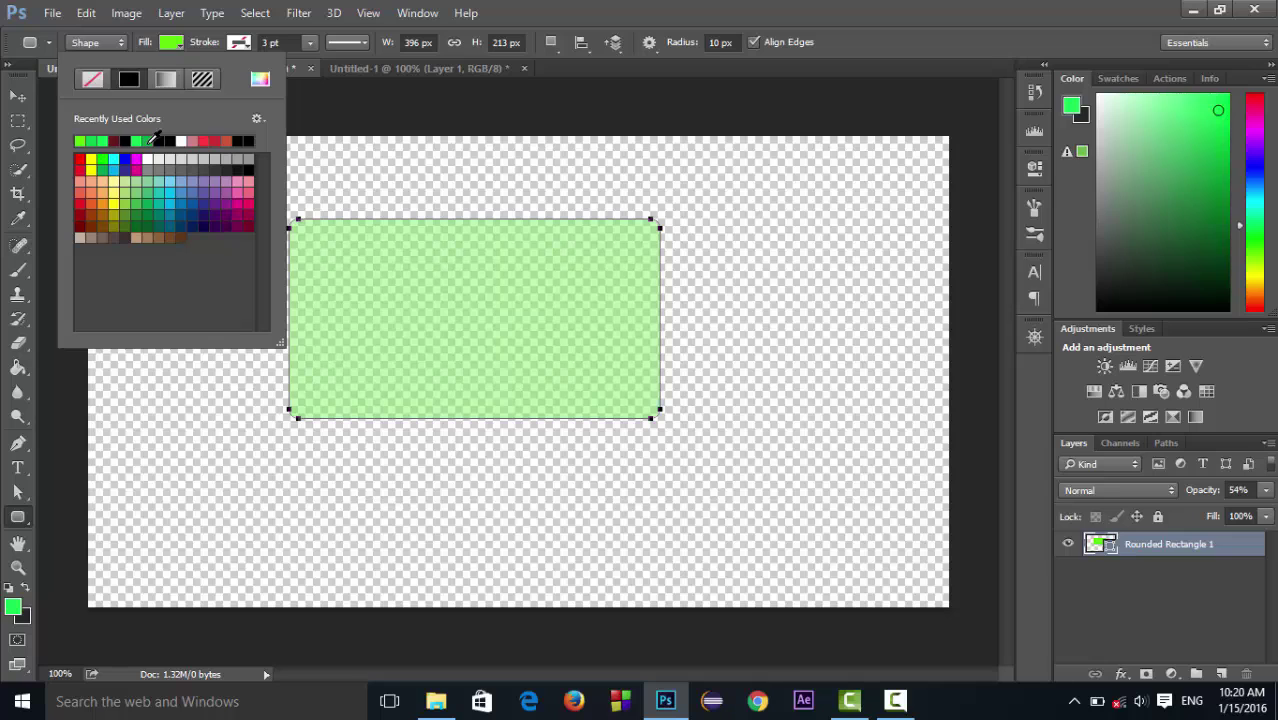
click(259, 80)
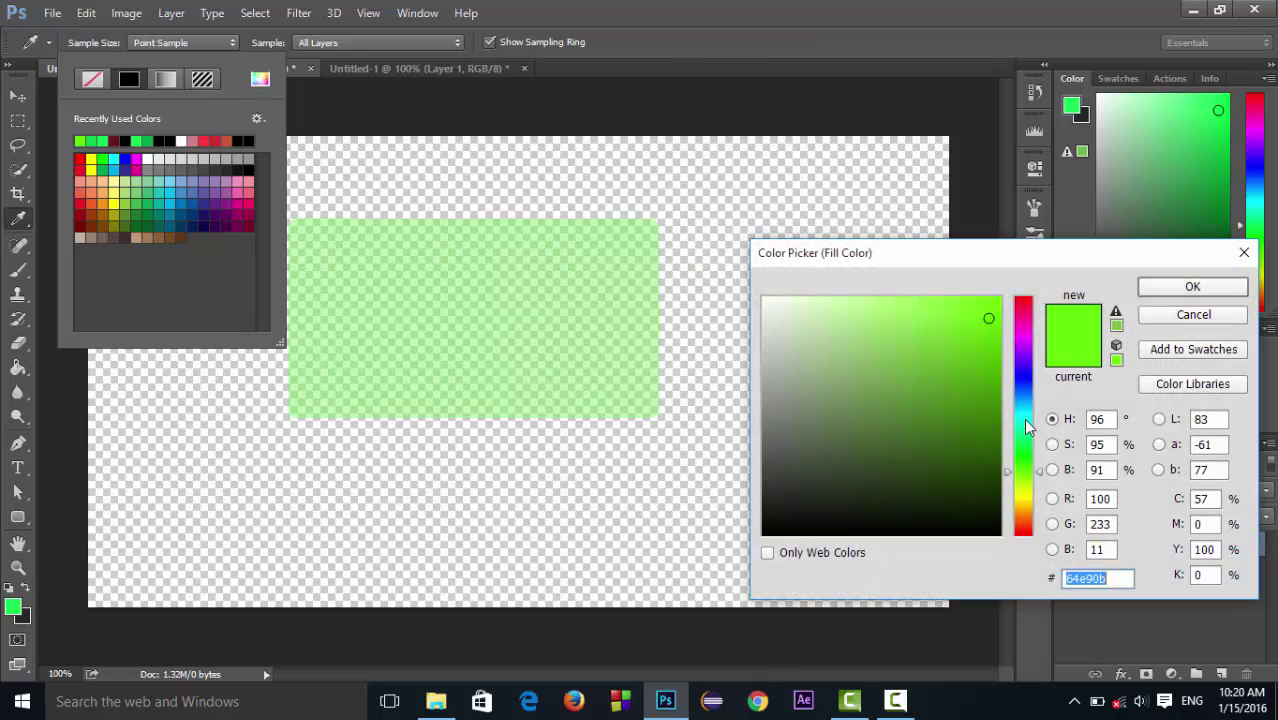
click(1023, 454)
click(979, 342)
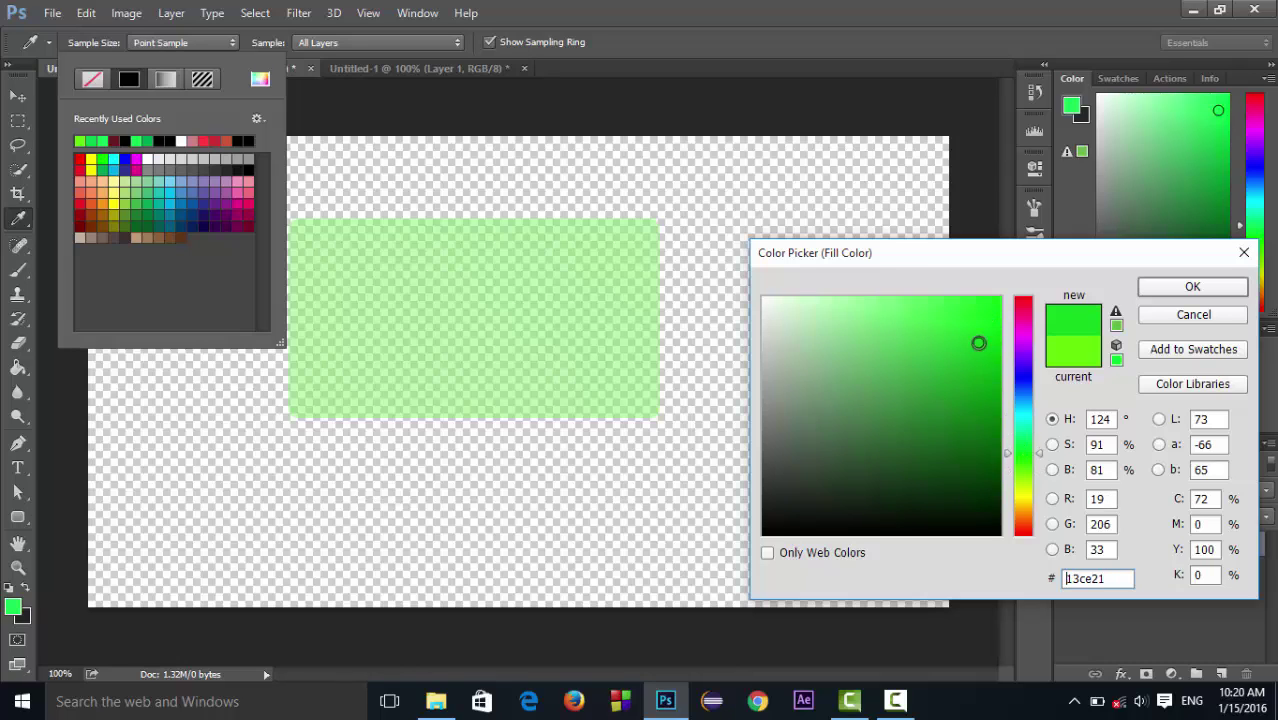
click(993, 346)
click(990, 318)
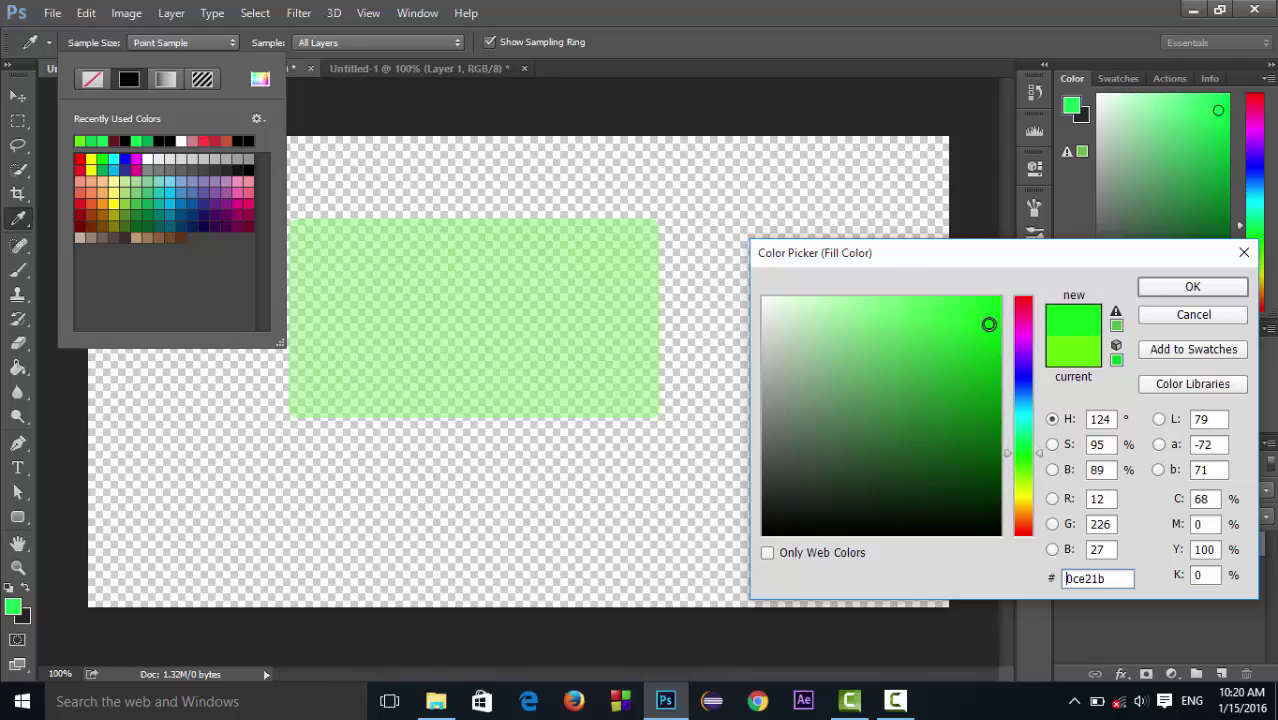
drag(990, 318, 1008, 295)
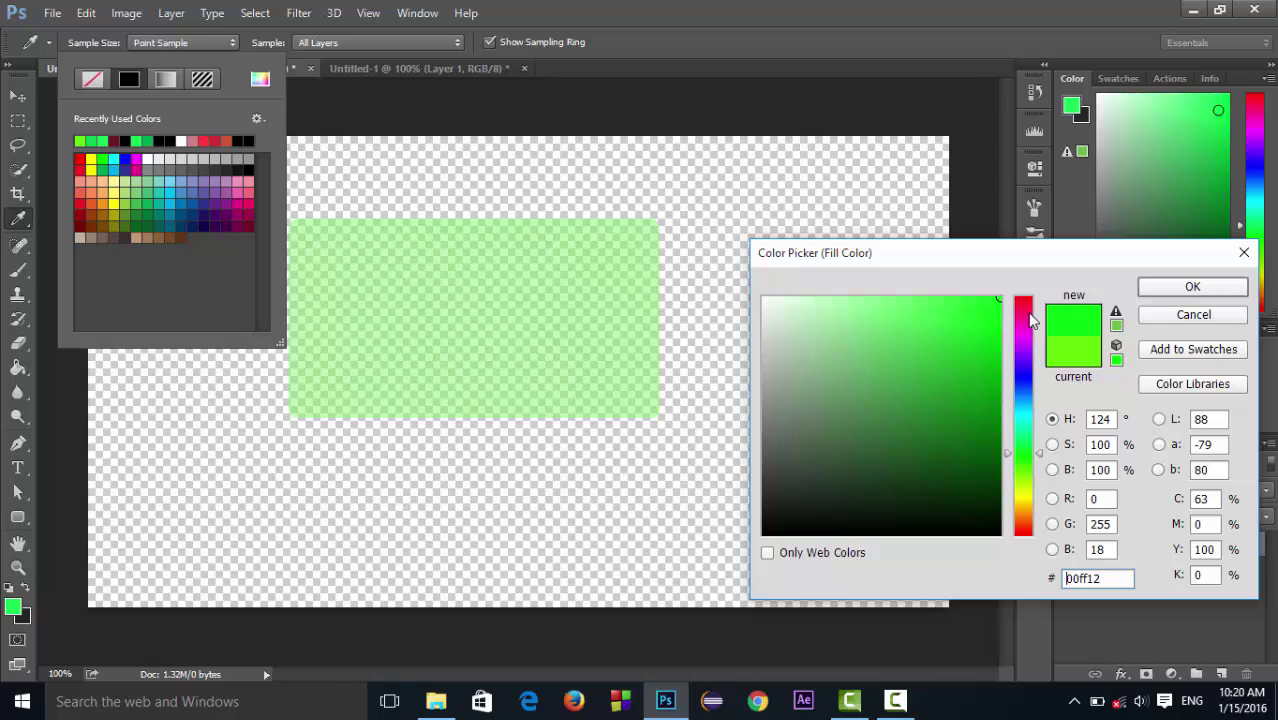
click(995, 320)
click(1192, 287)
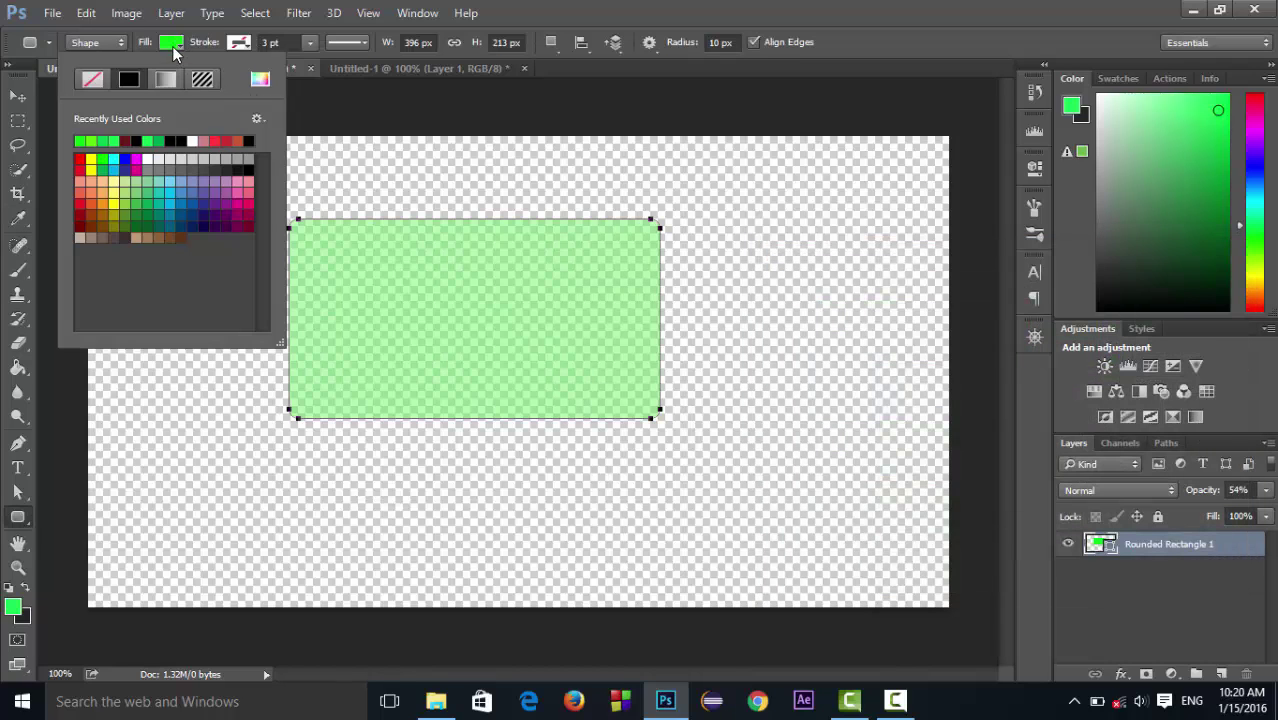
click(172, 46)
click(17, 96)
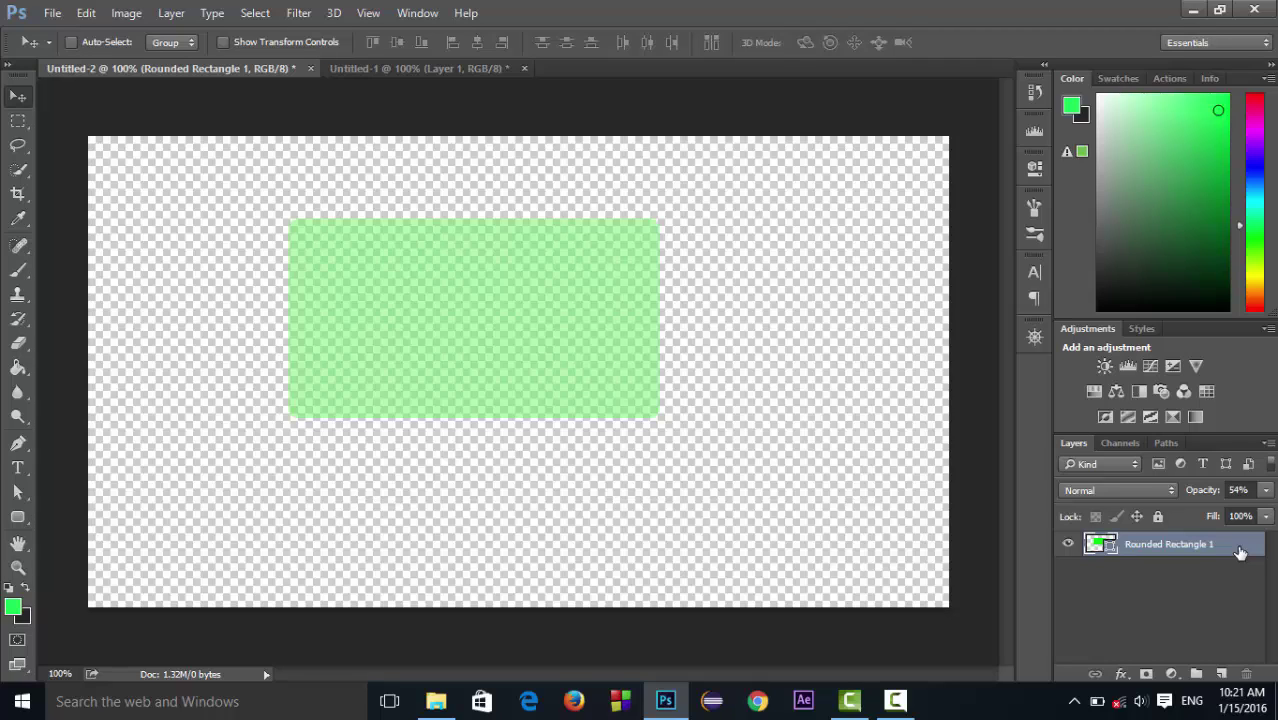
Step: Duplicate Rounded Rectangle 1, place the copy below it, and remove the copy's fill
drag(1239, 552, 1221, 675)
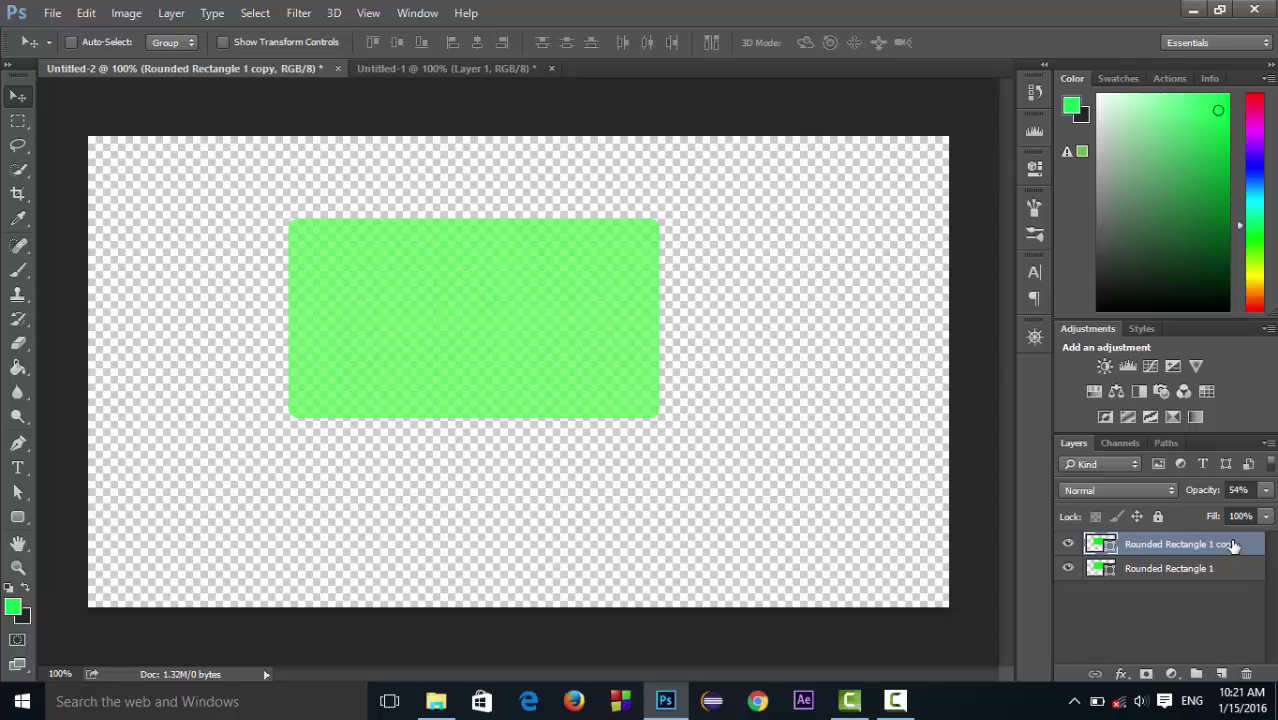
drag(1232, 545, 1232, 580)
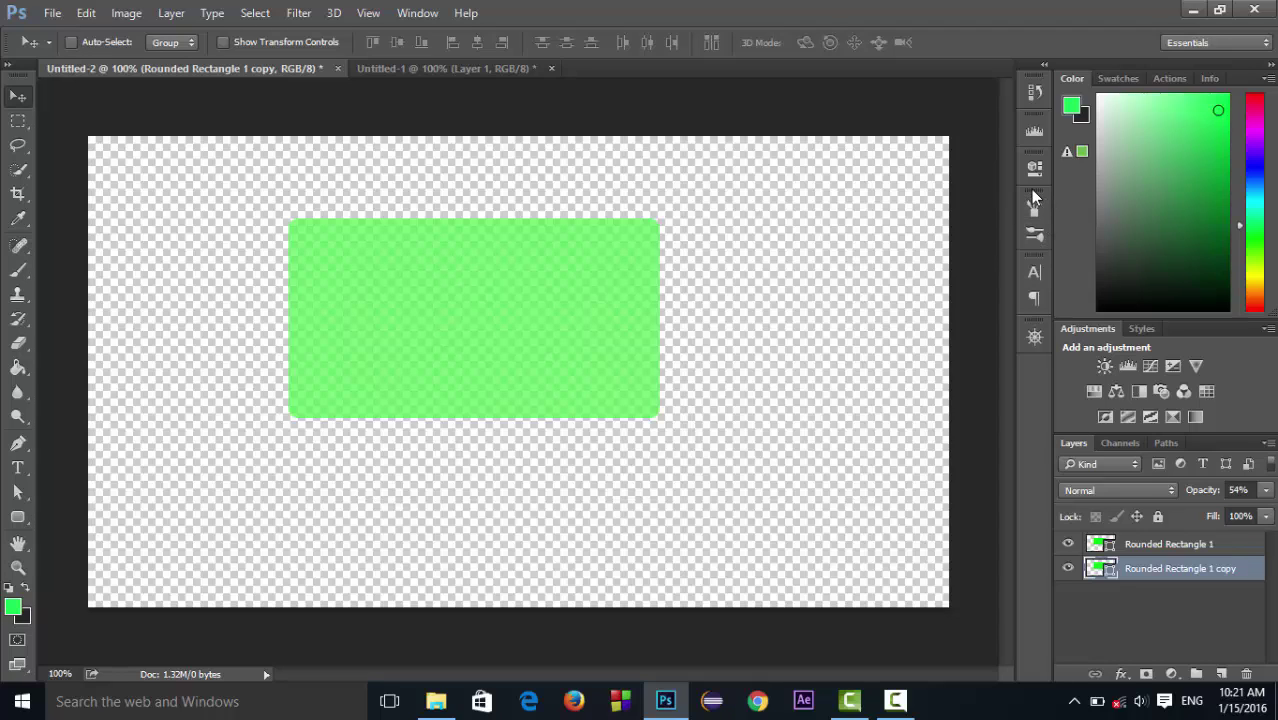
click(18, 517)
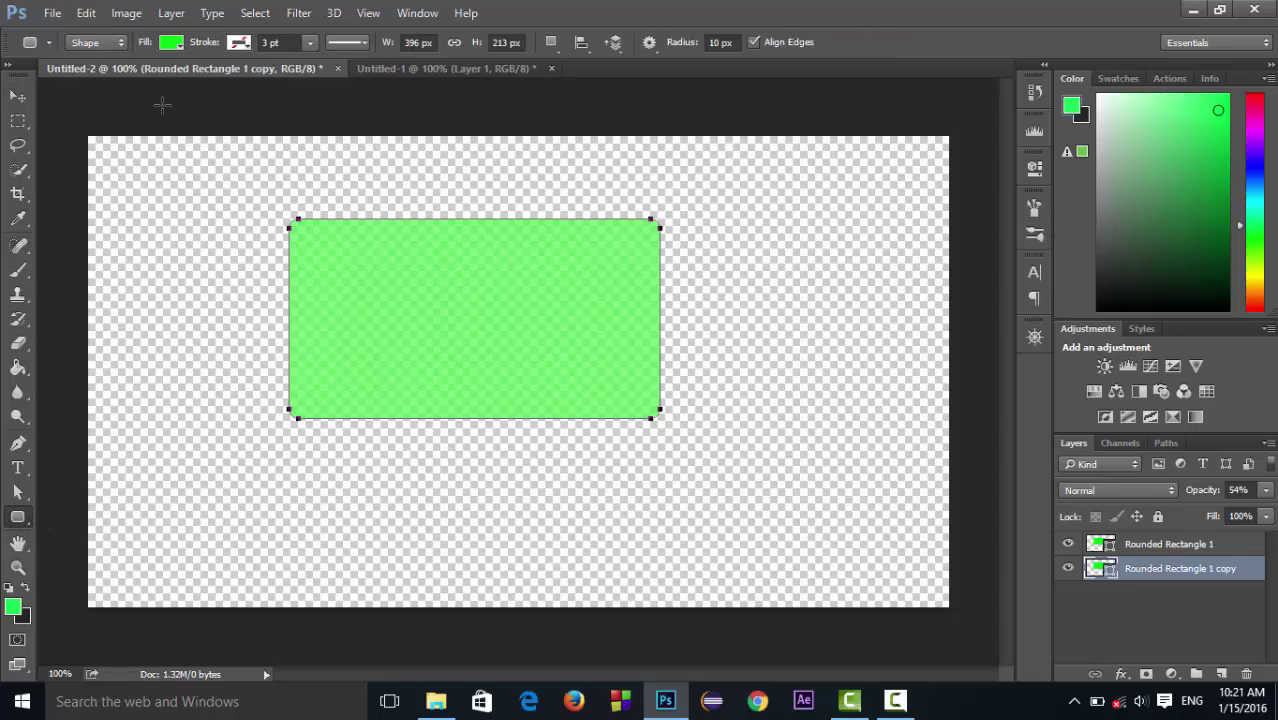
click(173, 45)
click(94, 80)
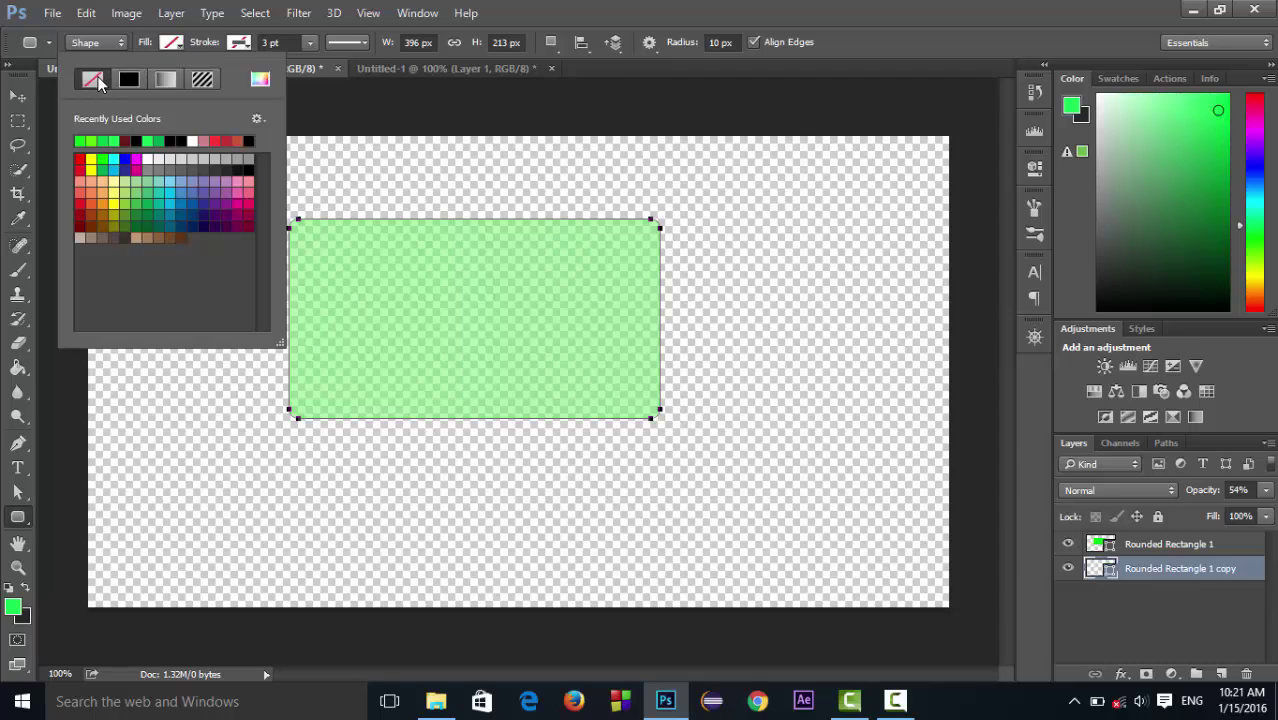
click(247, 44)
Step: Give the copy a solid bright green outline stroke
click(247, 44)
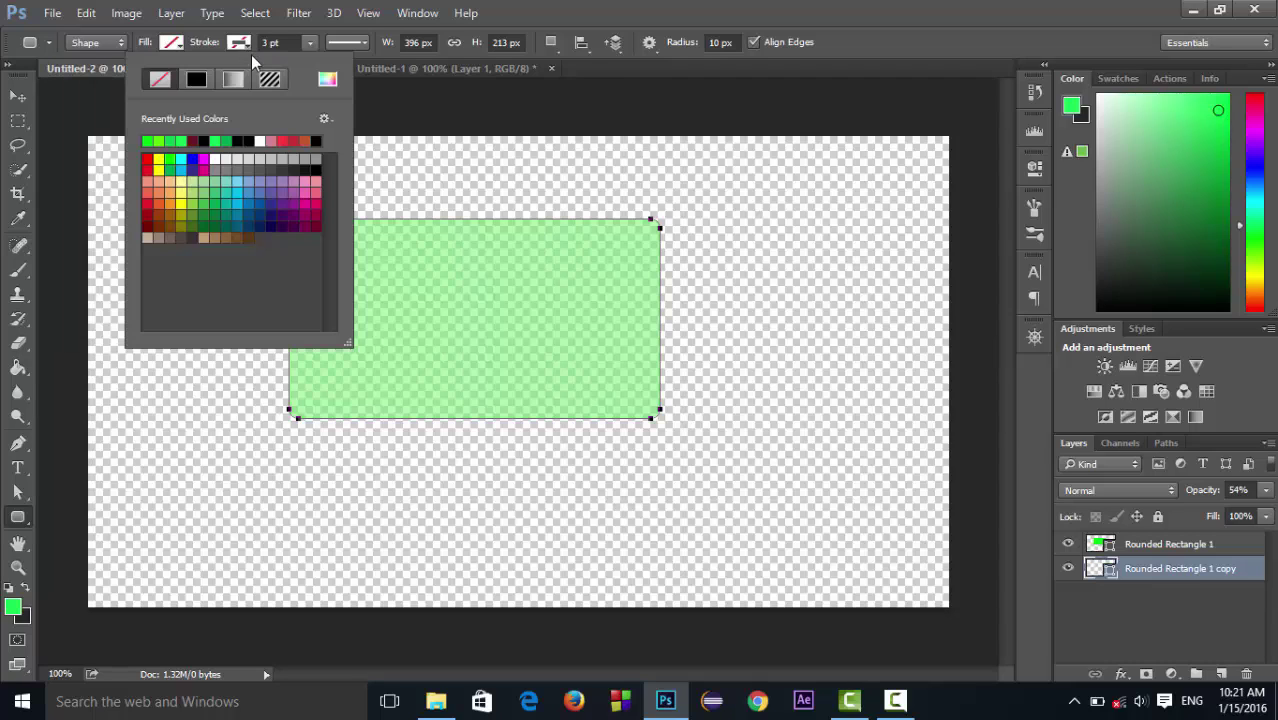
click(197, 80)
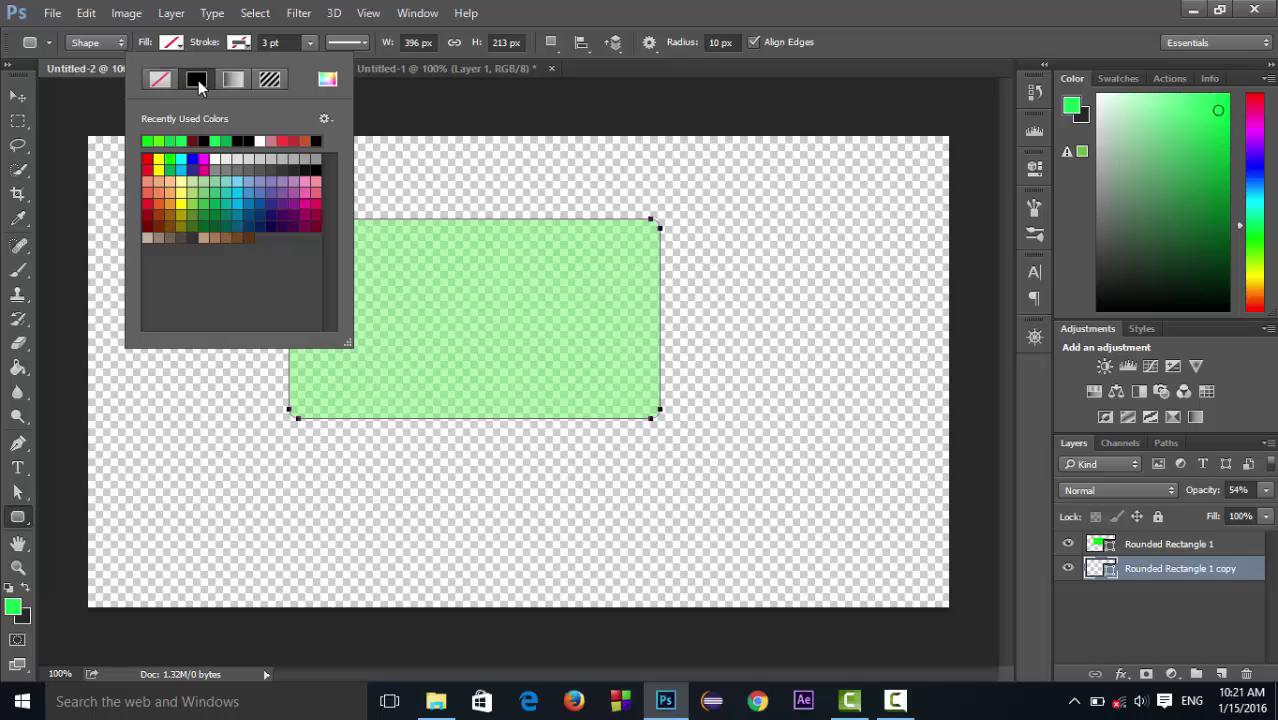
click(328, 81)
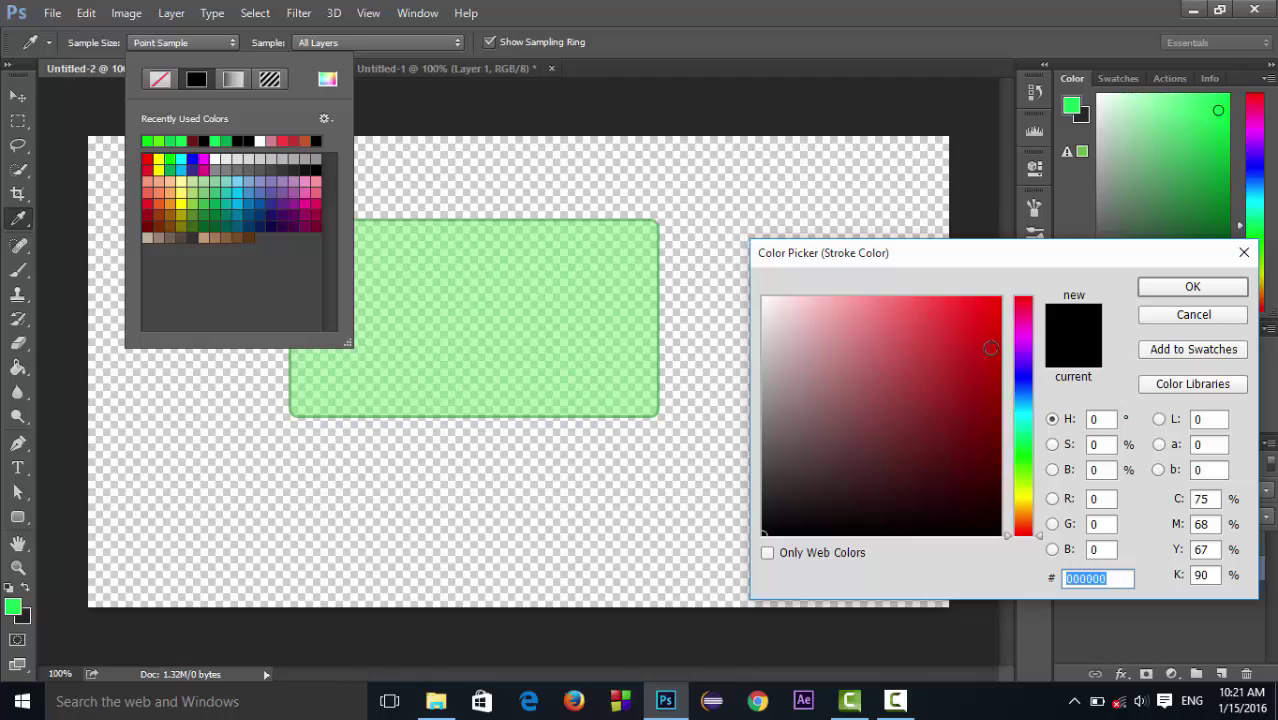
click(1024, 466)
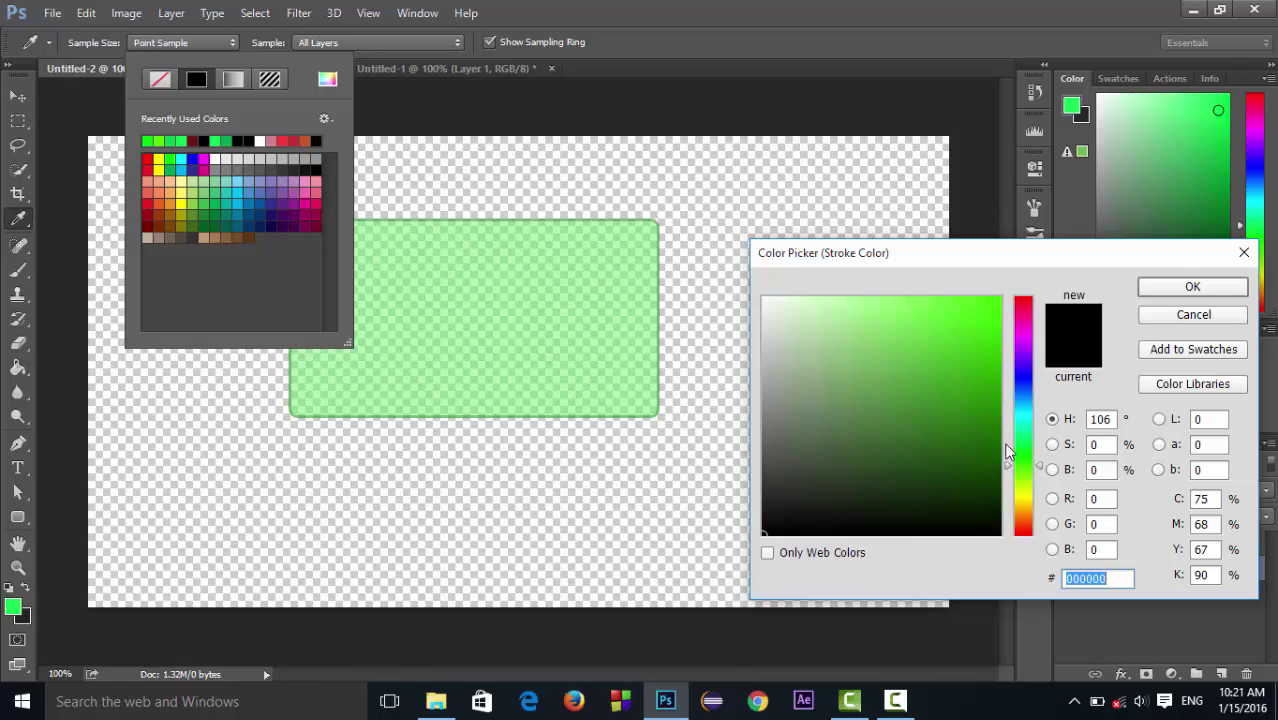
click(981, 408)
drag(981, 408, 1037, 261)
key(Return)
click(318, 42)
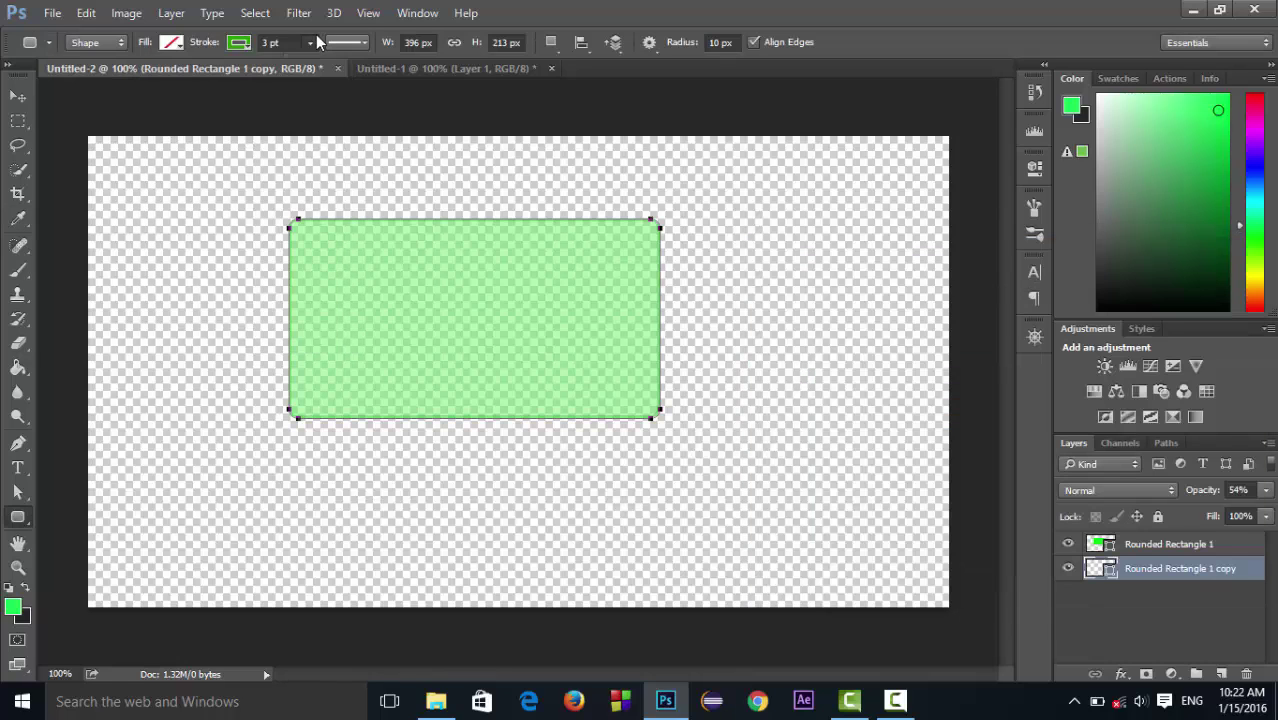
Step: Set the copy's stroke width to 1 pt
click(311, 42)
drag(310, 63, 307, 63)
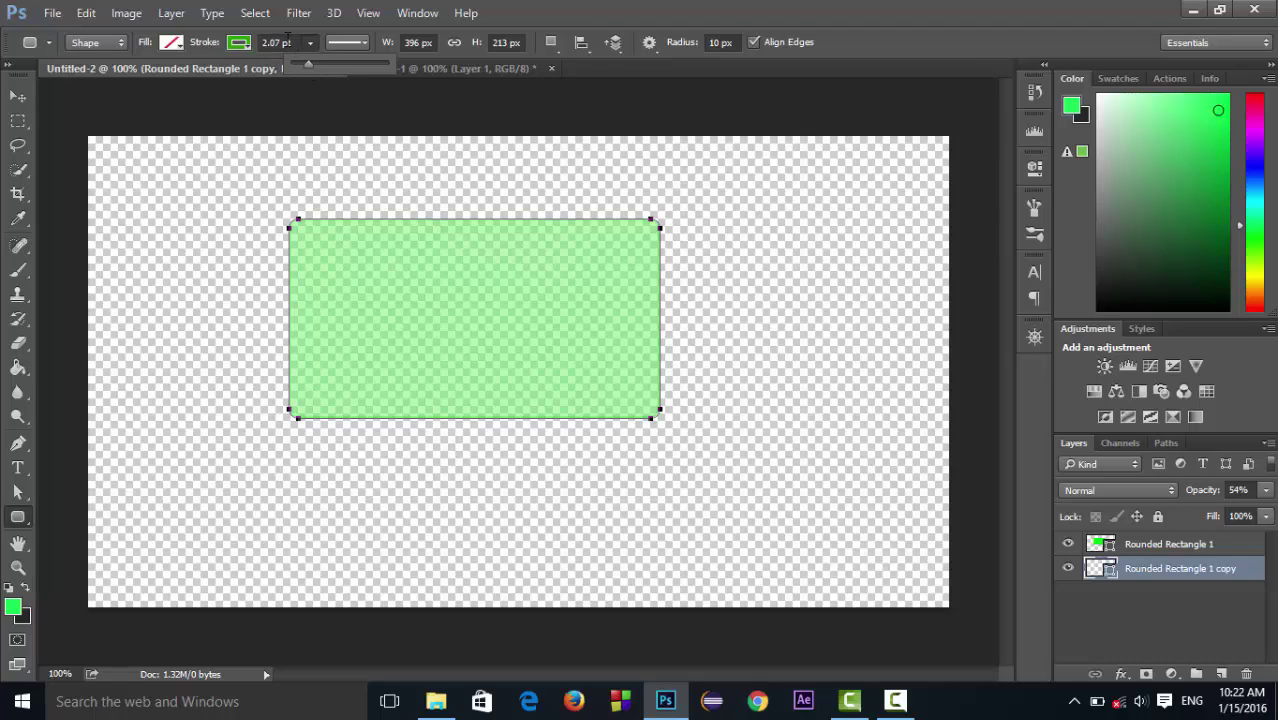
click(281, 42)
double_click(281, 42)
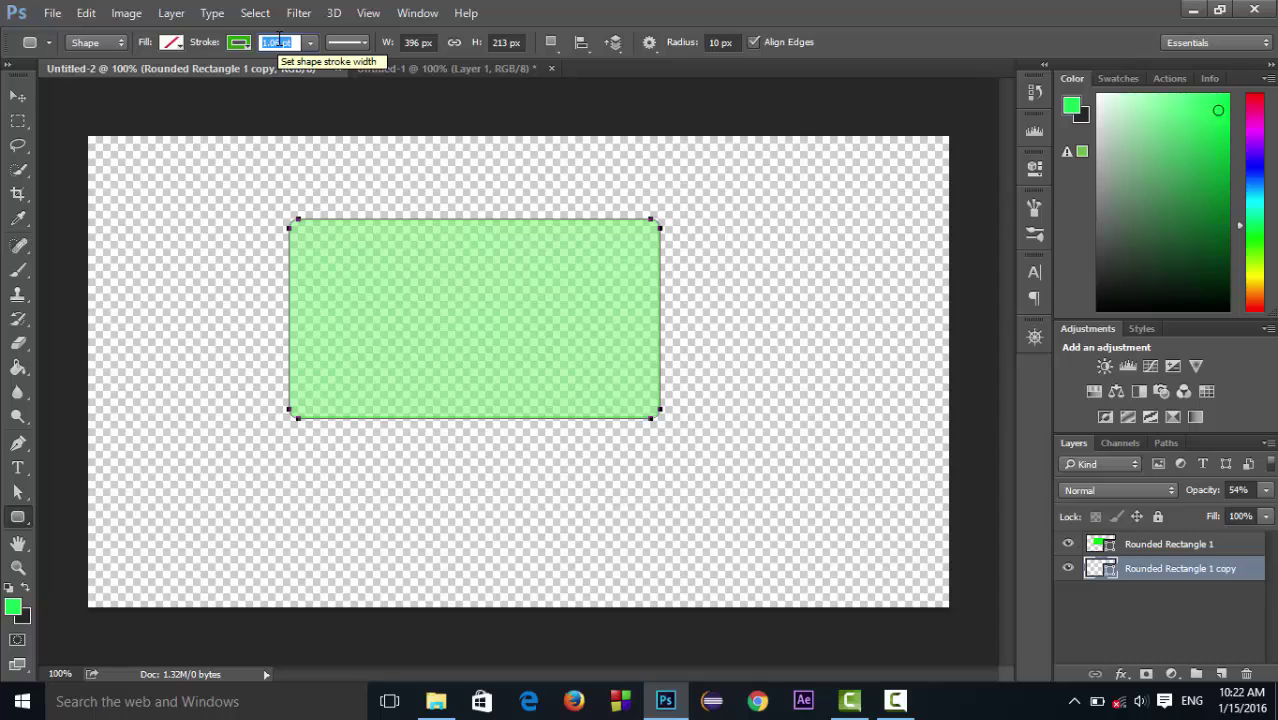
click(278, 42)
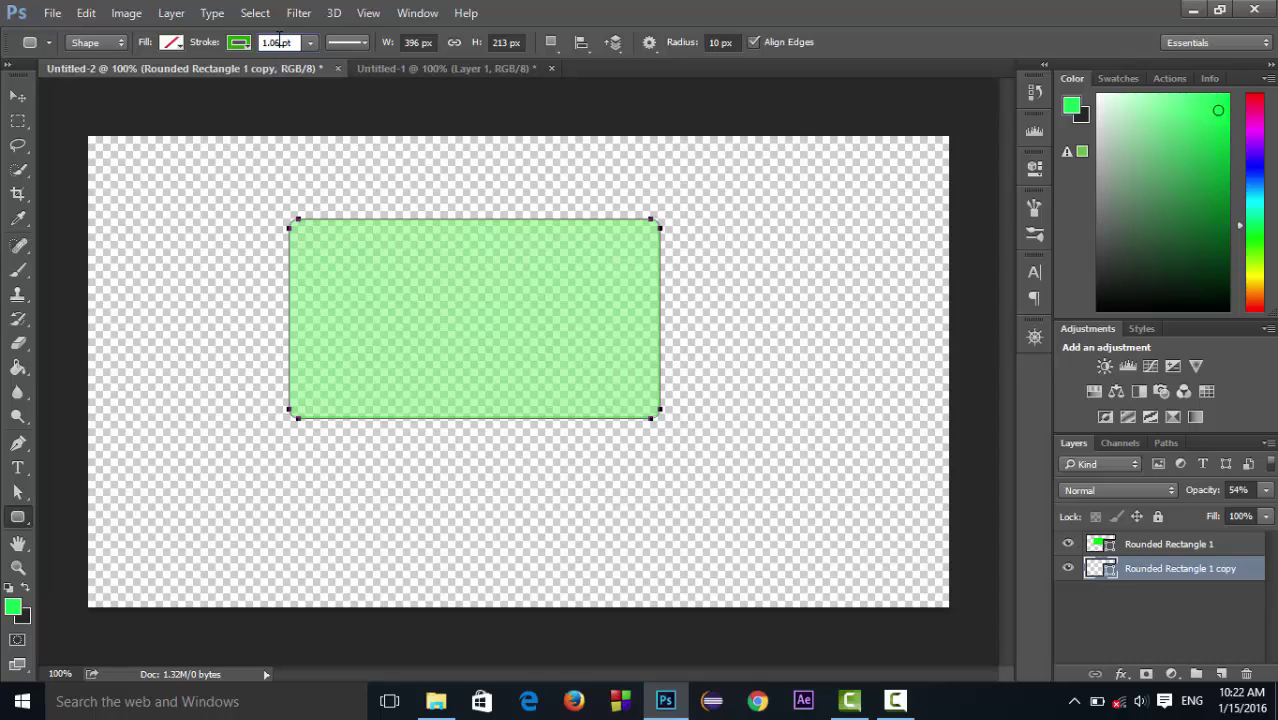
double_click(280, 42)
text(1)
key(Return)
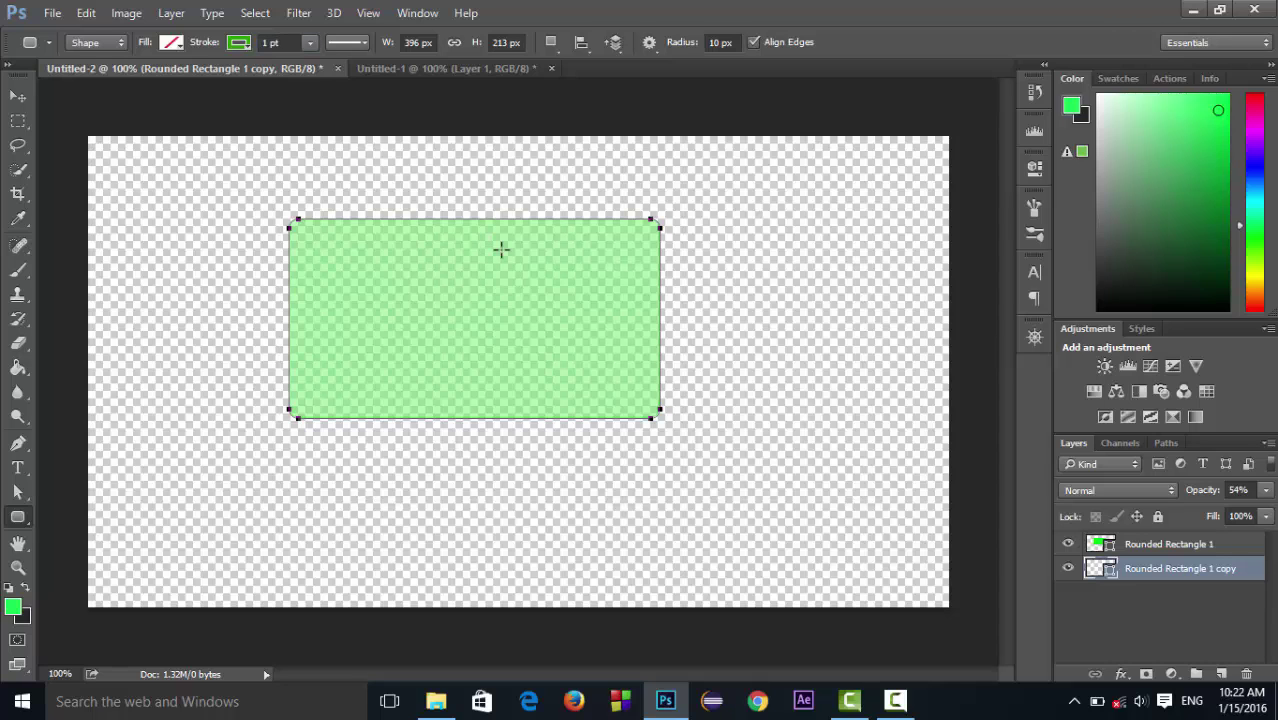
Step: Rename the Rounded Rectangle 1 copy layer to 'Border' and open its Layer Style dialog
double_click(1246, 578)
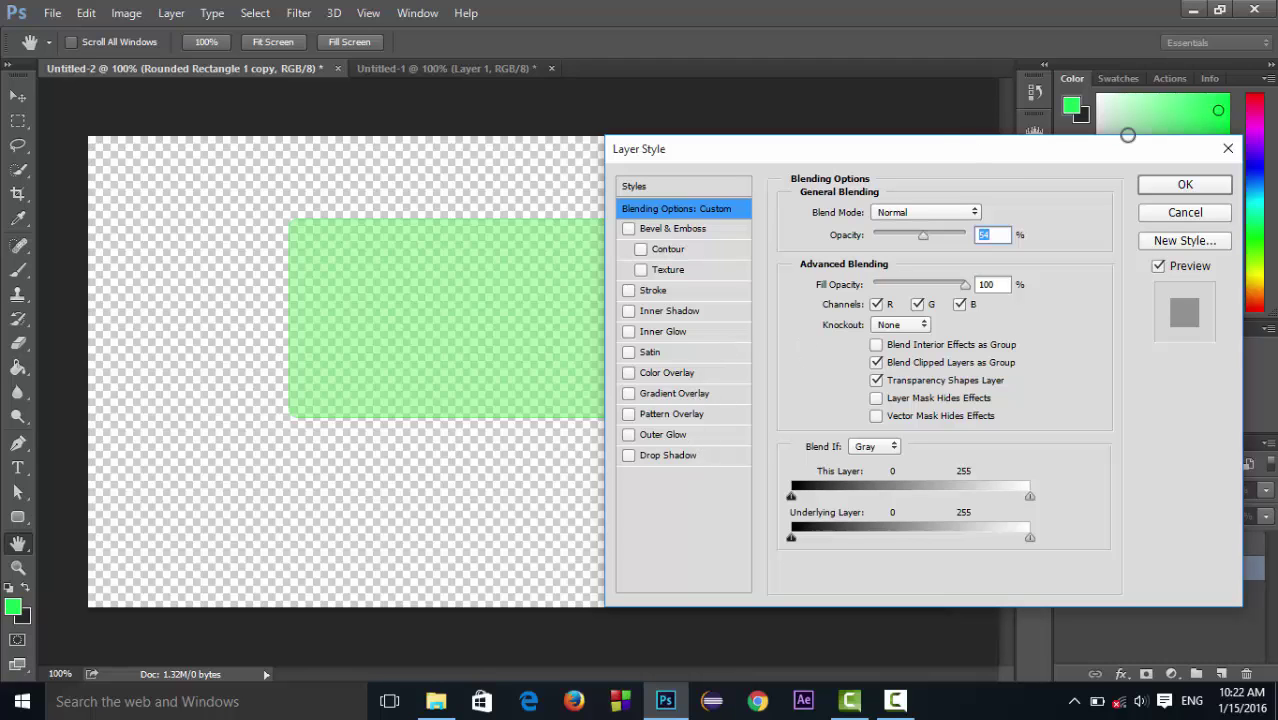
click(1228, 148)
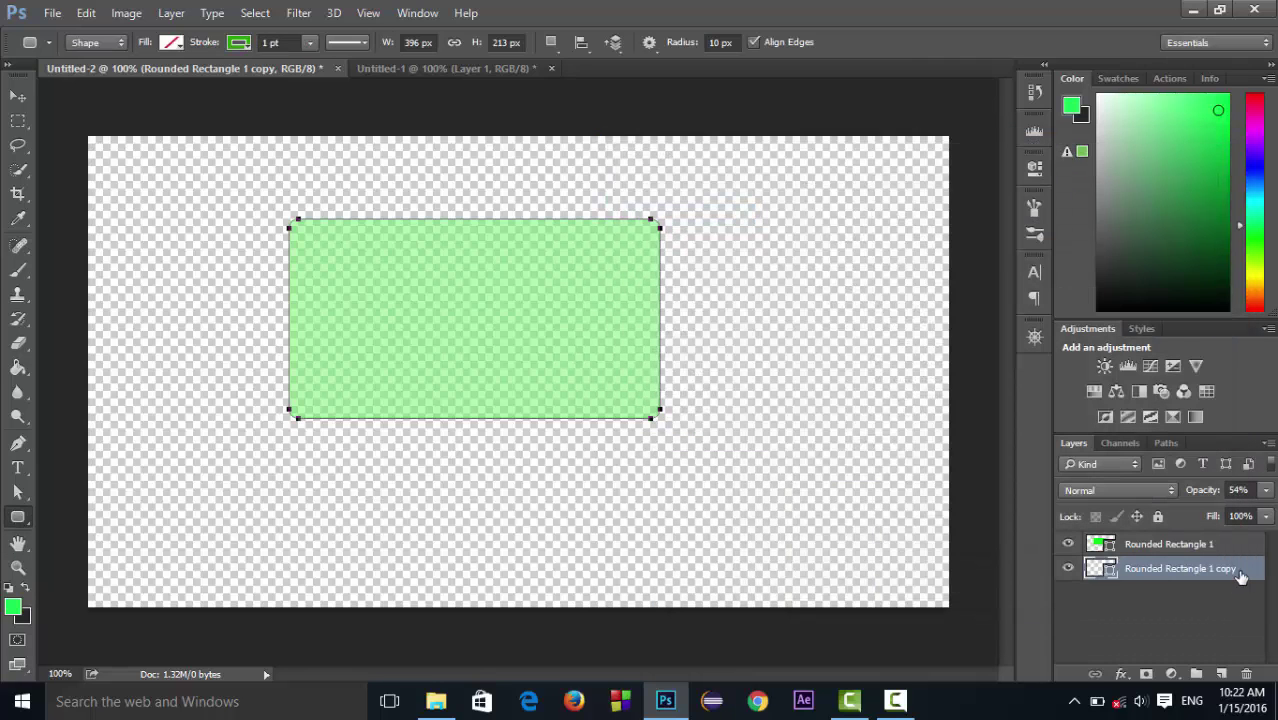
double_click(1188, 570)
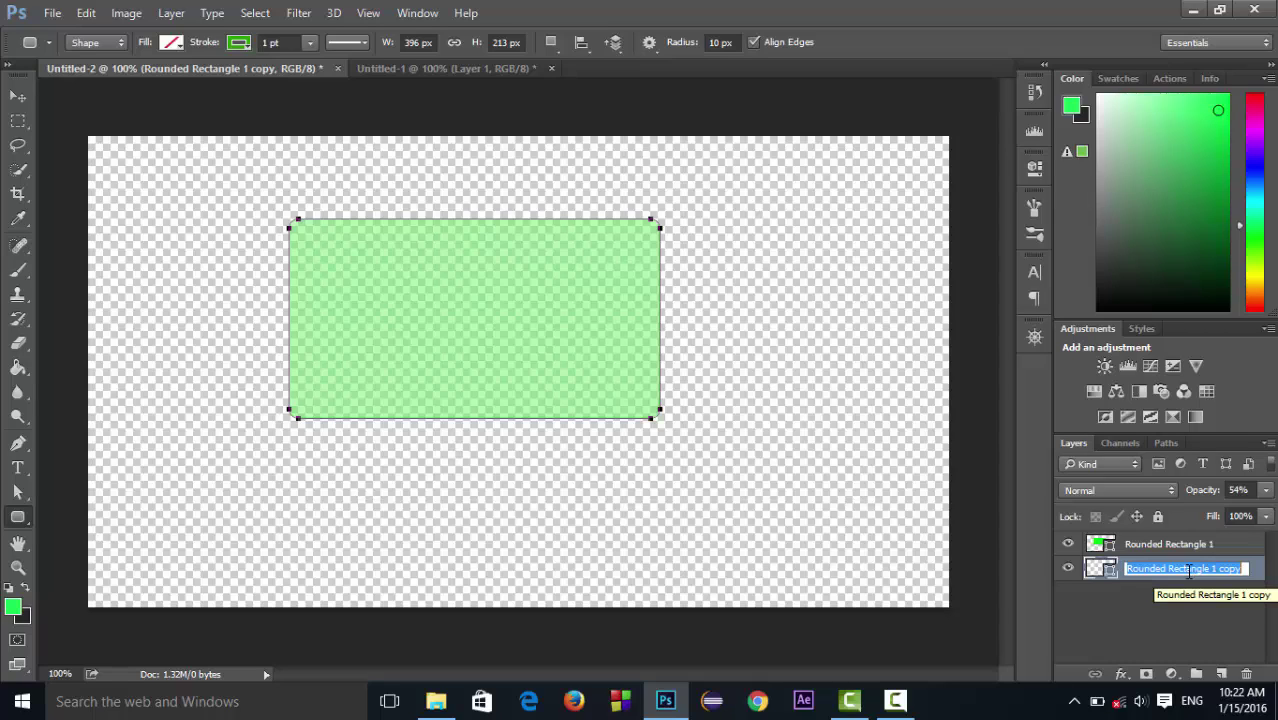
text(Border)
key(Return)
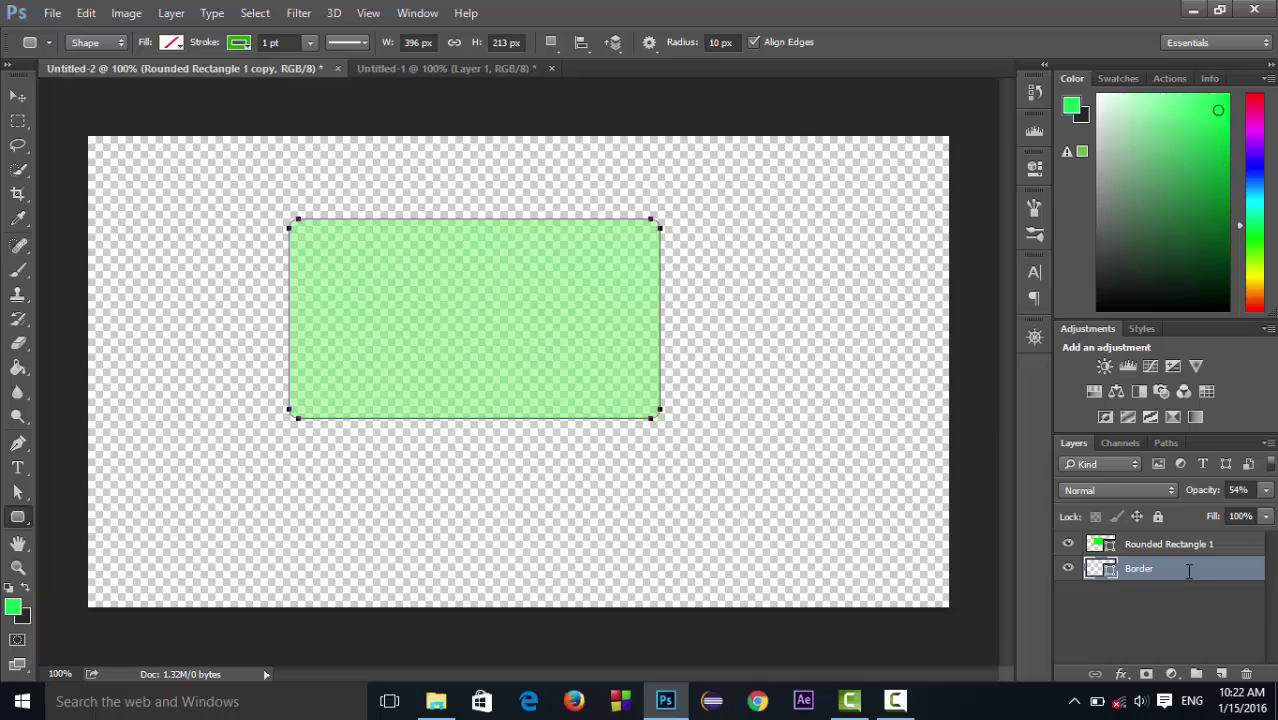
double_click(1257, 580)
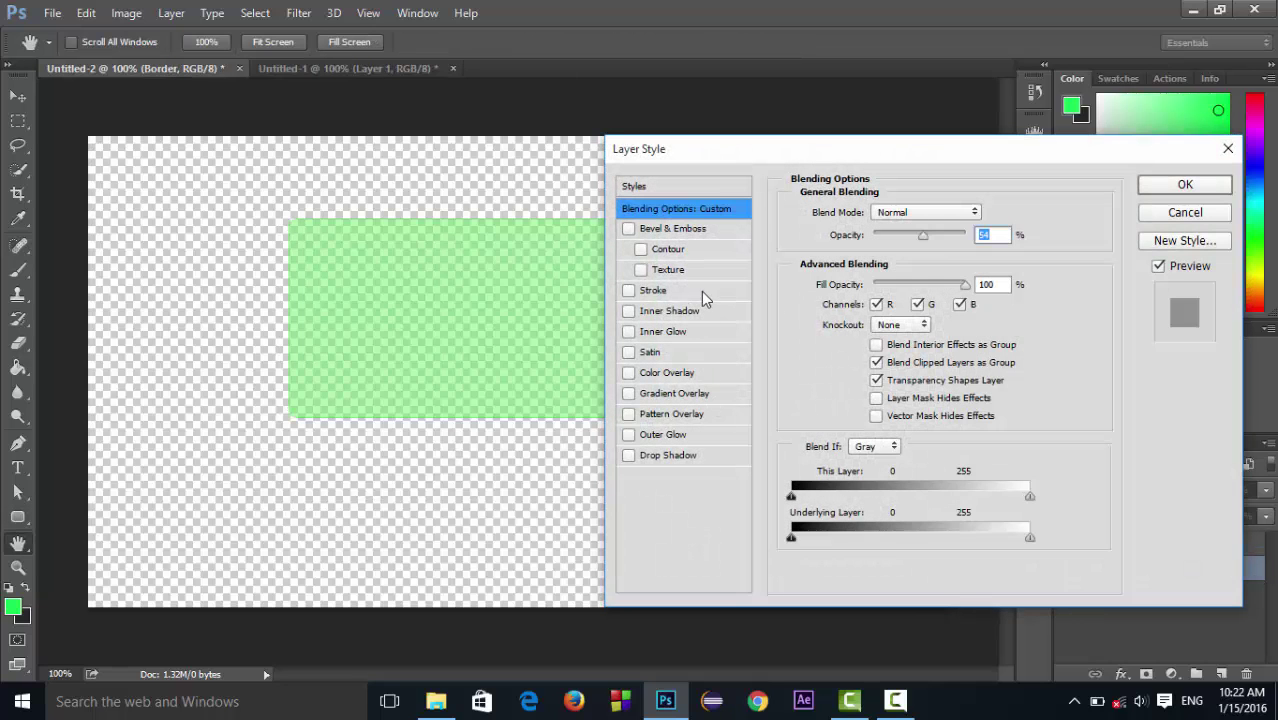
Step: Enable Outer Glow on the Border layer with colour 3cff00
click(709, 435)
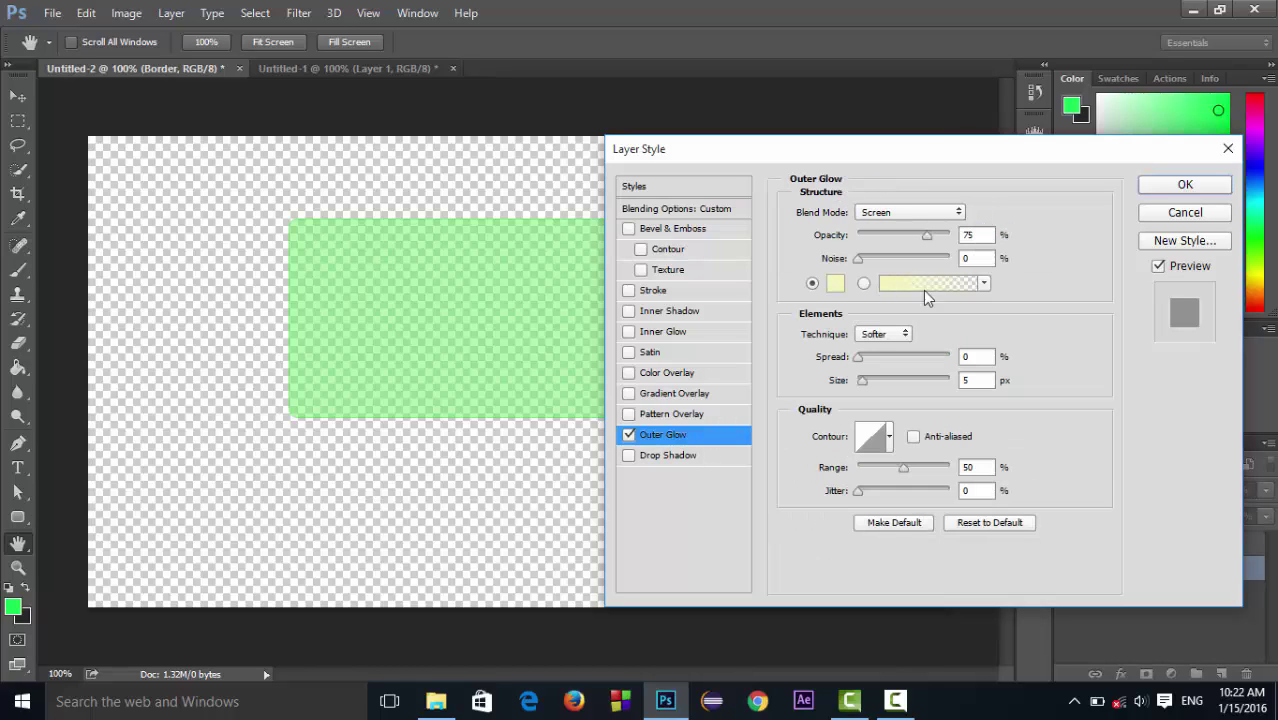
click(836, 285)
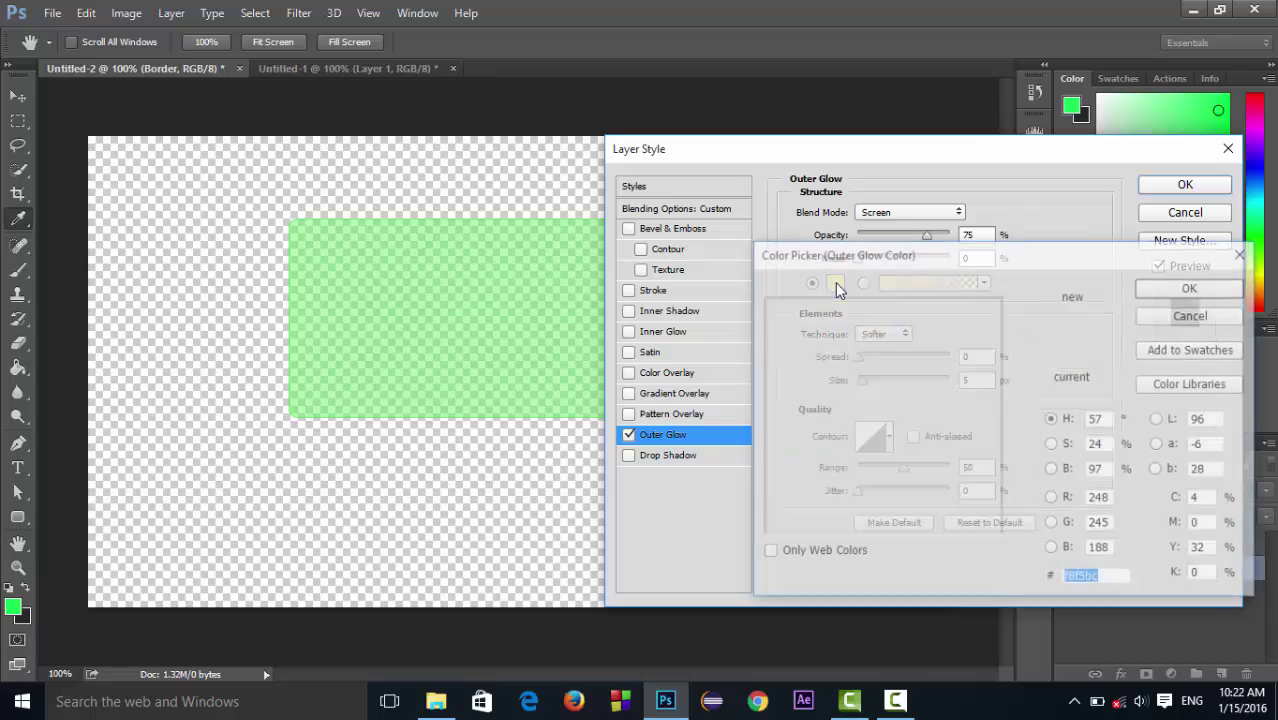
click(1023, 466)
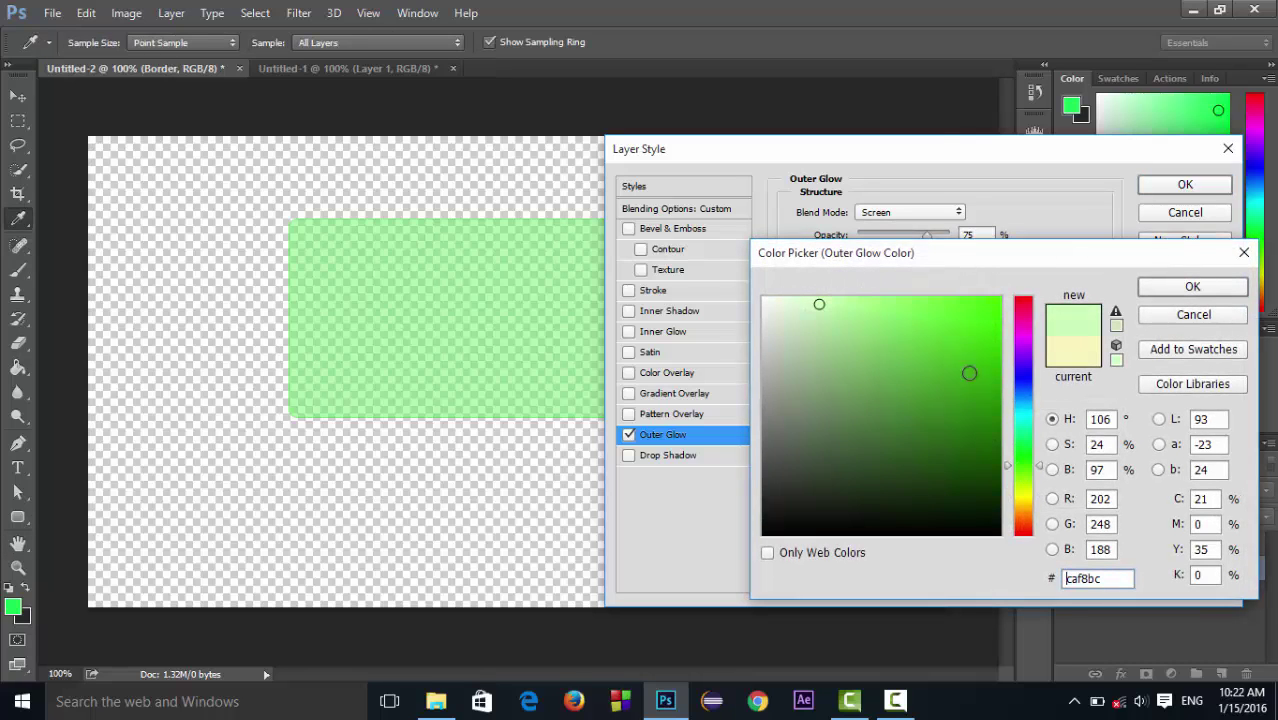
drag(956, 335, 1032, 282)
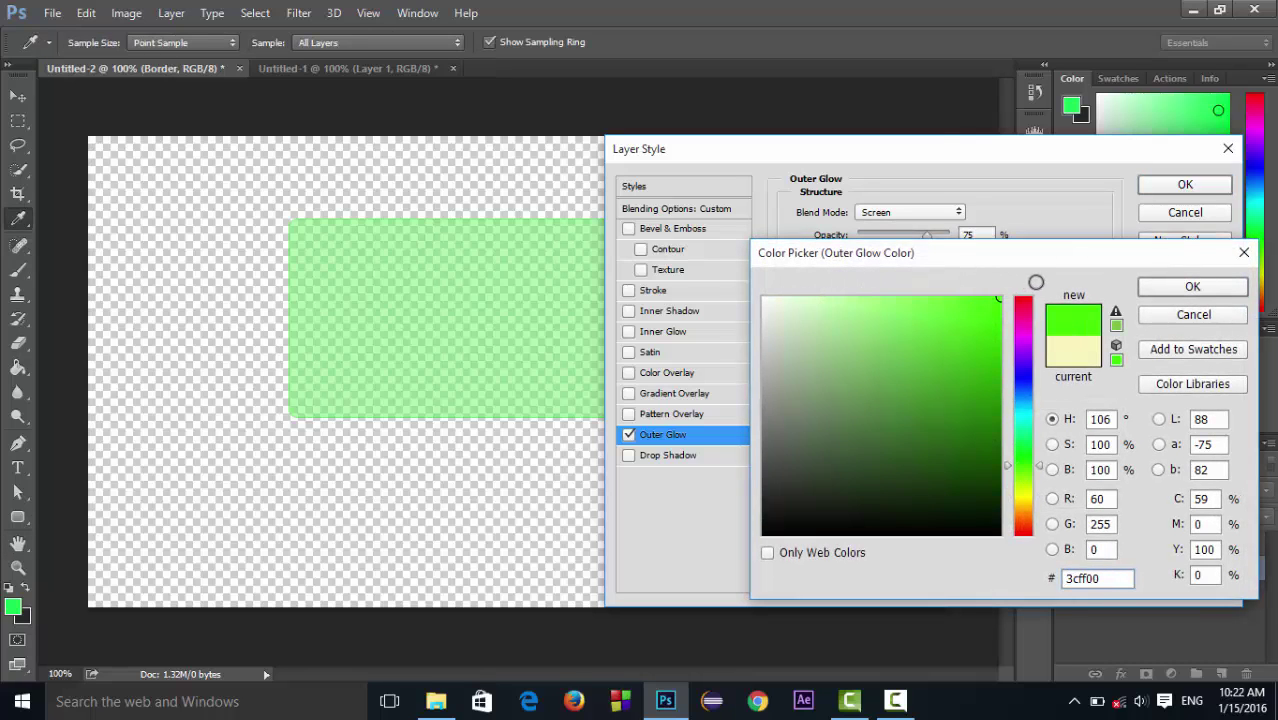
click(1152, 289)
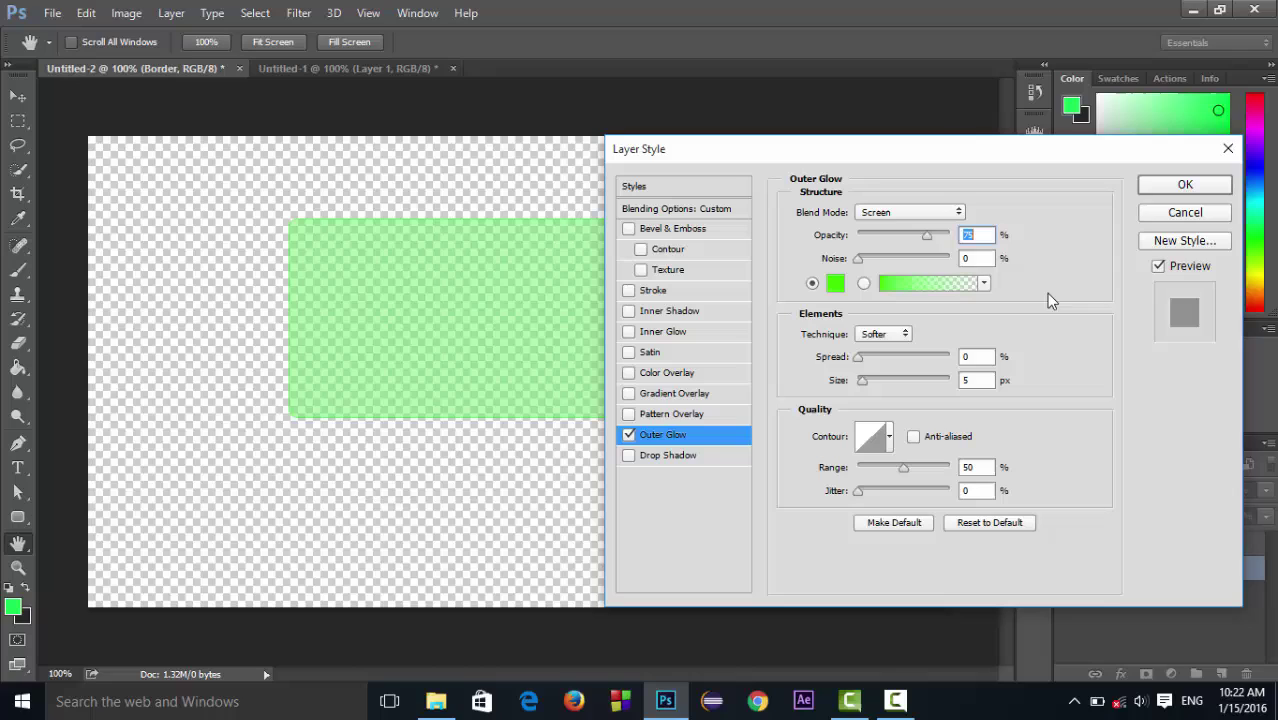
Step: Set the outer glow to 100% opacity, 9% noise, 11% spread, 40 px size, and adjust its range
click(860, 382)
mouse_move(861, 382)
mouse_down()
mouse_move(884, 381)
mouse_move(862, 365)
mouse_move(891, 366)
mouse_move(873, 361)
mouse_up()
drag(880, 361, 873, 361)
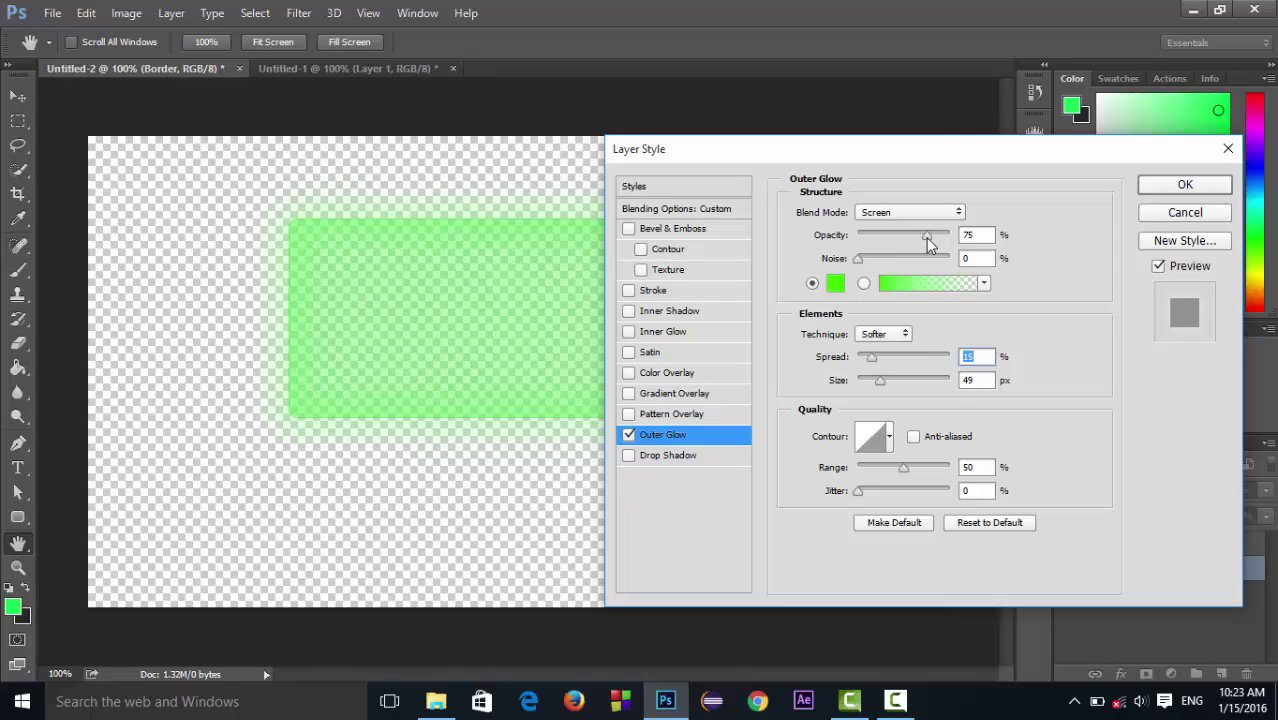
drag(926, 237, 970, 240)
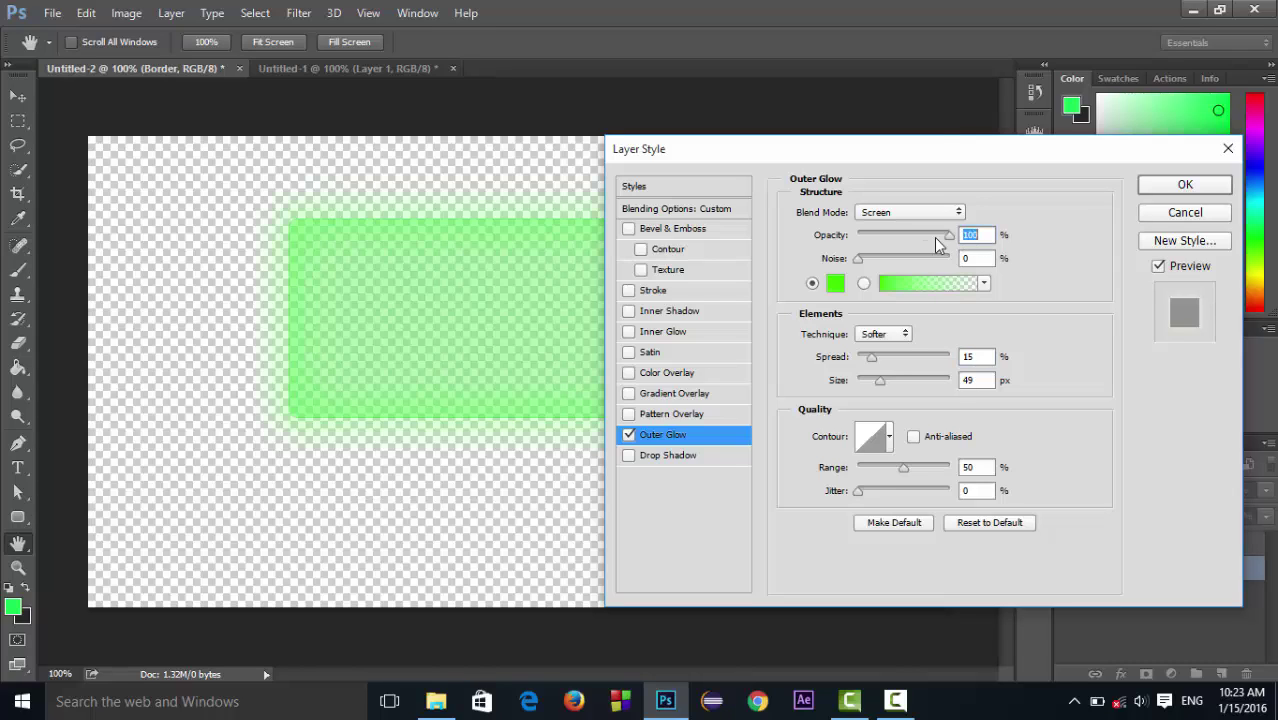
mouse_move(858, 260)
mouse_down()
mouse_move(922, 264)
mouse_move(866, 257)
mouse_up()
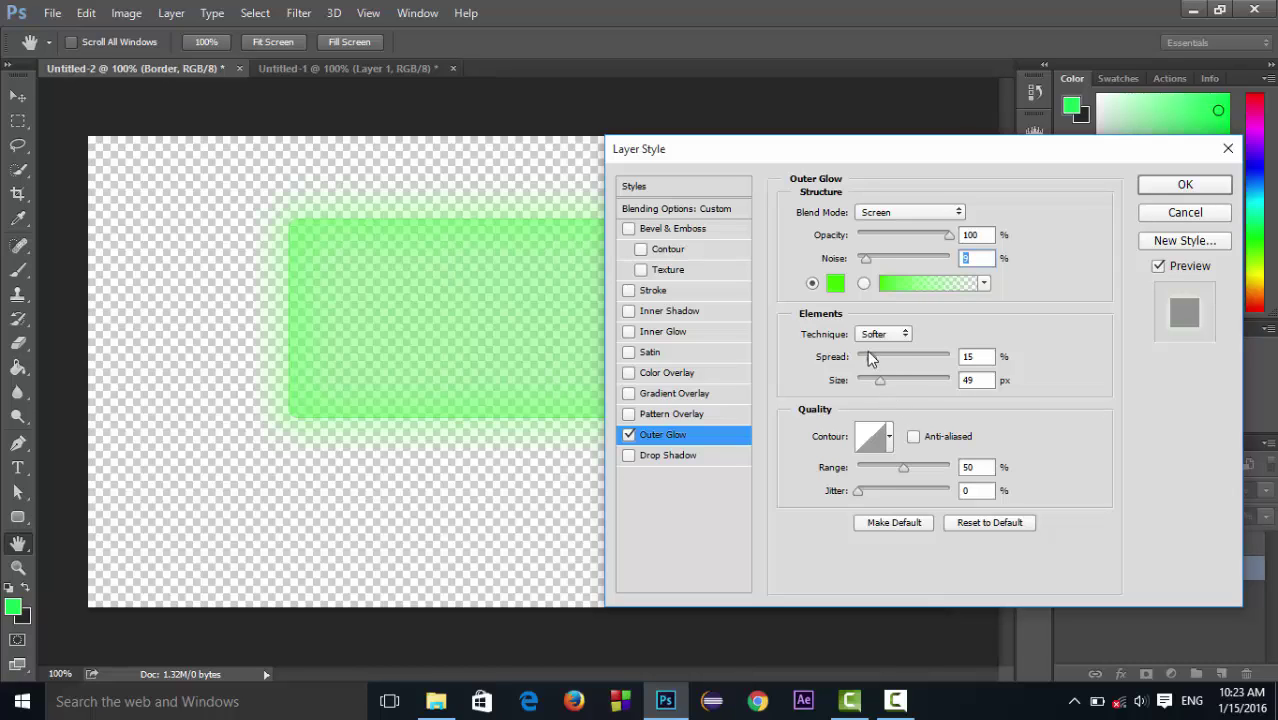
drag(870, 359, 870, 390)
drag(872, 383, 875, 383)
drag(866, 355, 867, 355)
drag(905, 466, 904, 466)
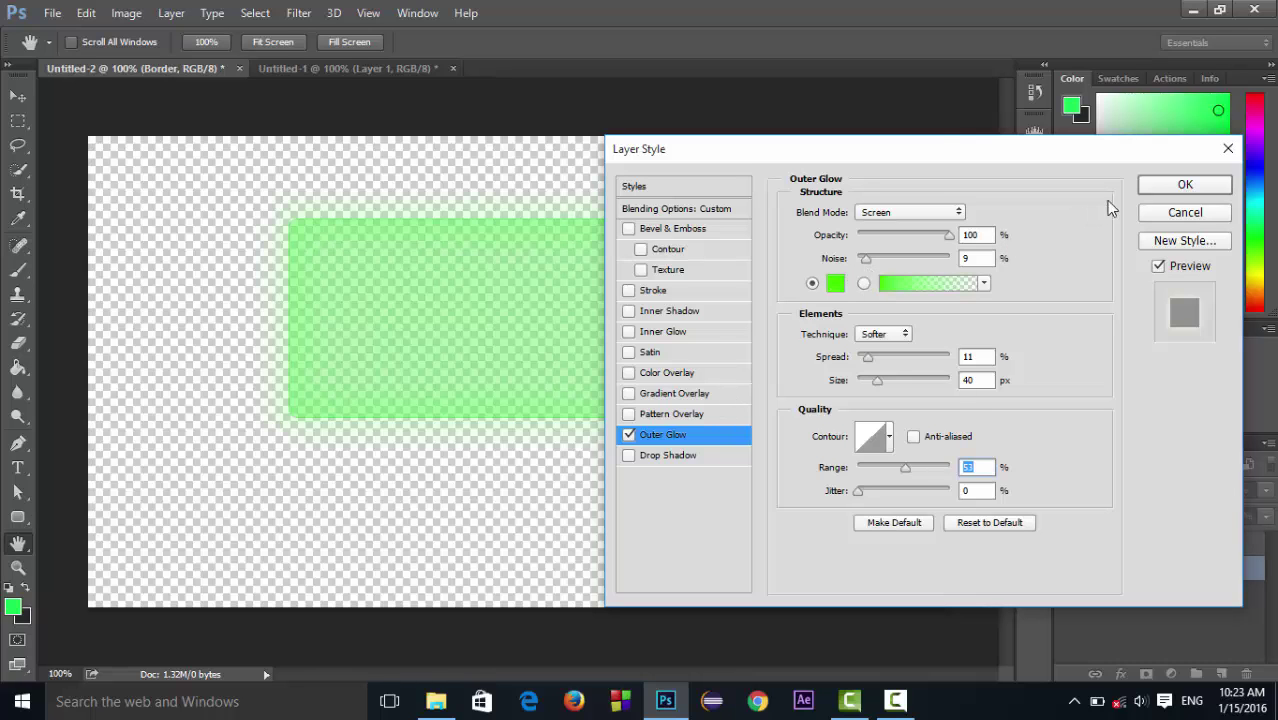
Step: Apply the outer glow and keep the Border layer selected
click(1157, 183)
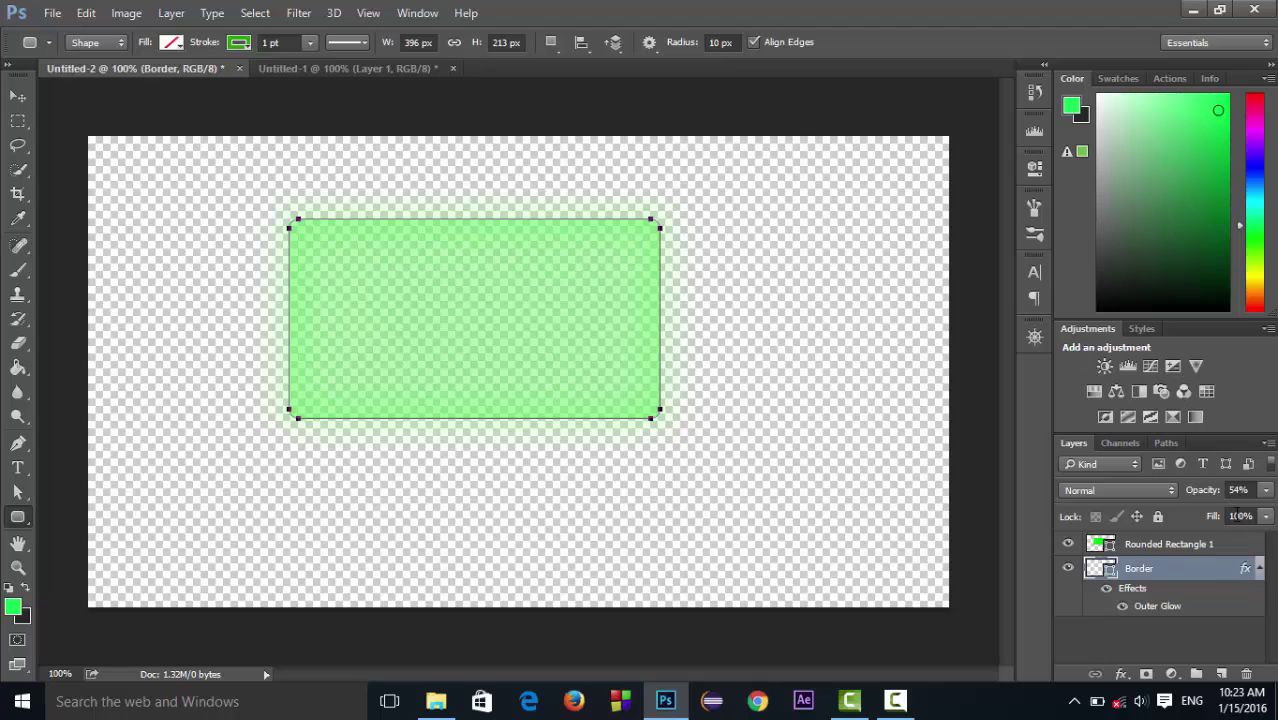
click(1208, 548)
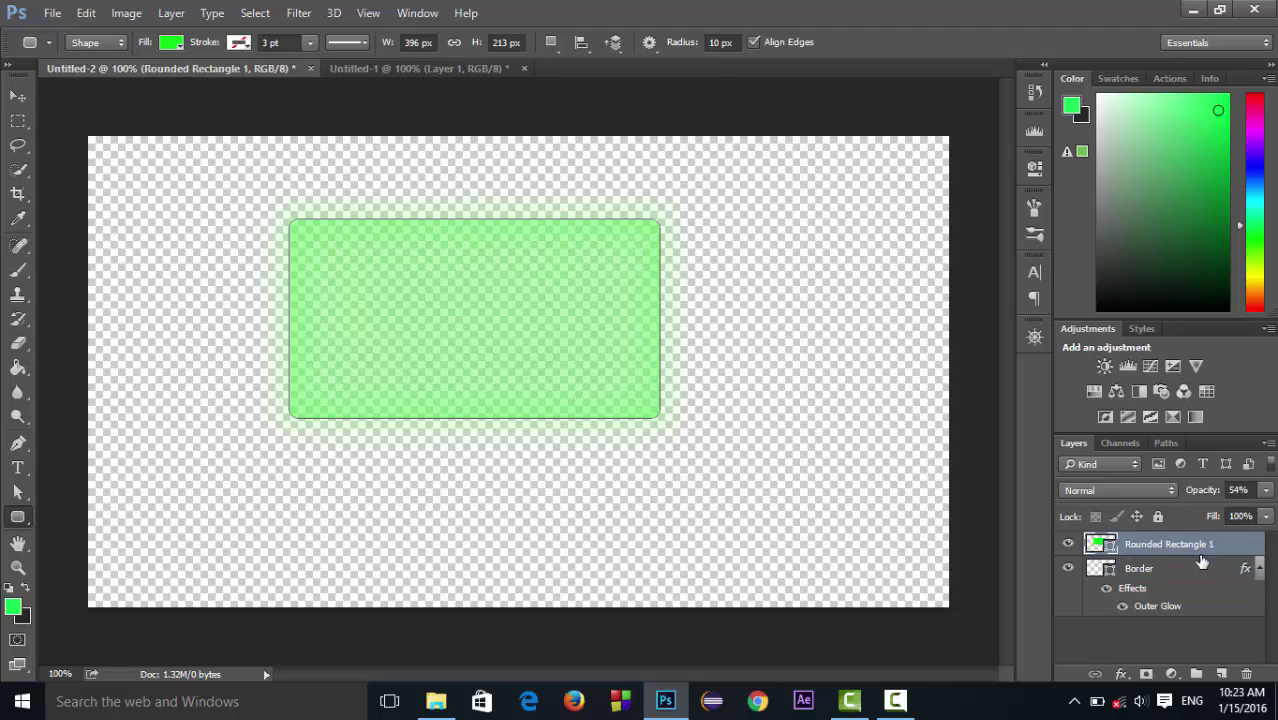
click(1199, 567)
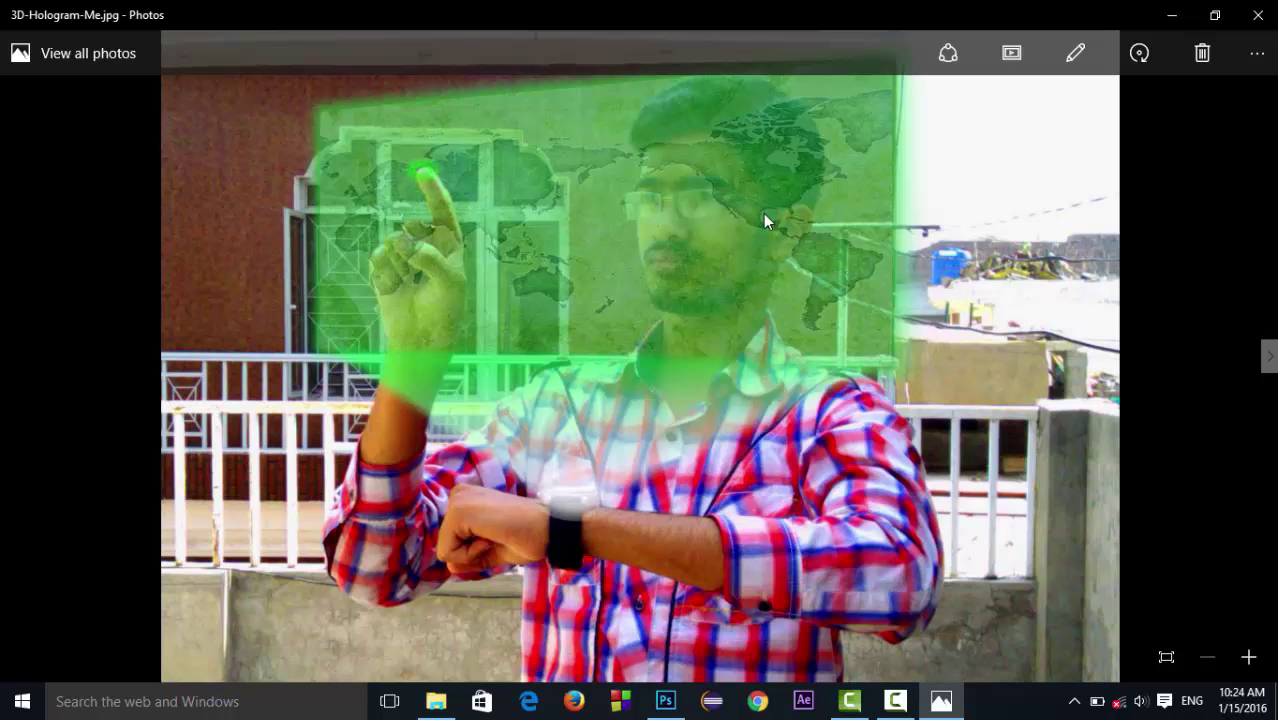
Step: Open the 3d Holographic Image folder in File Explorer
click(940, 701)
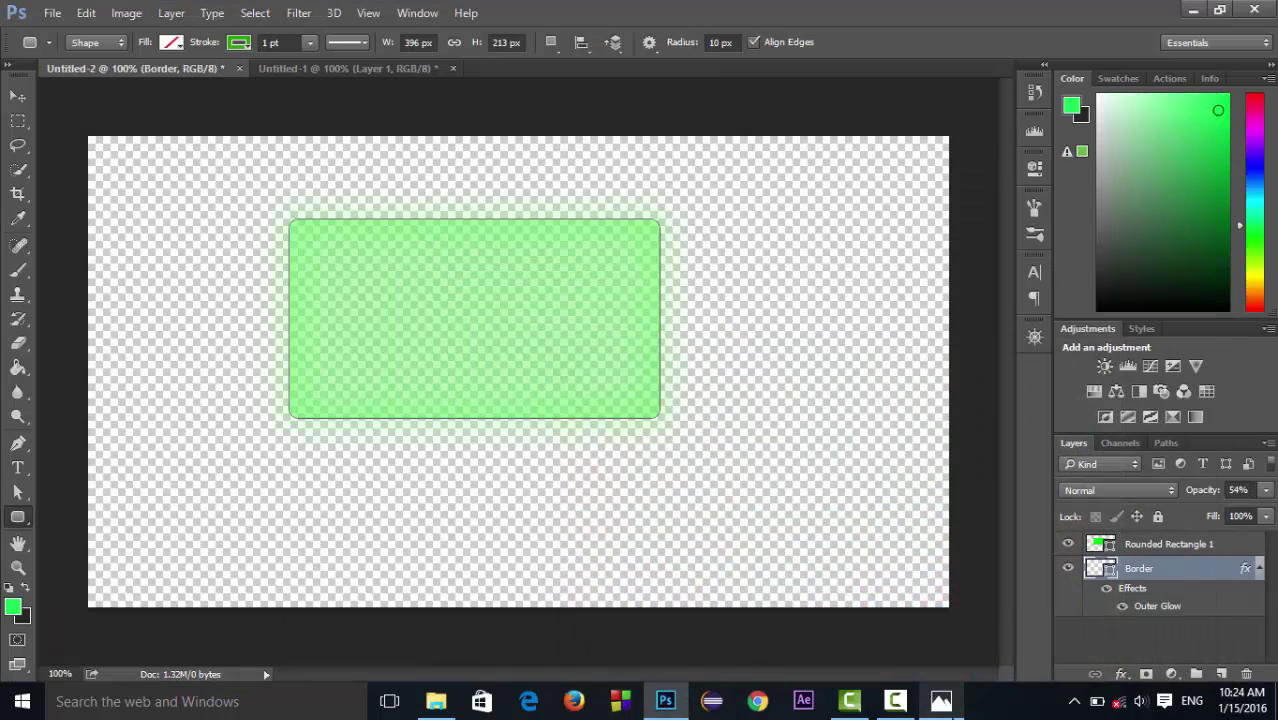
click(18, 96)
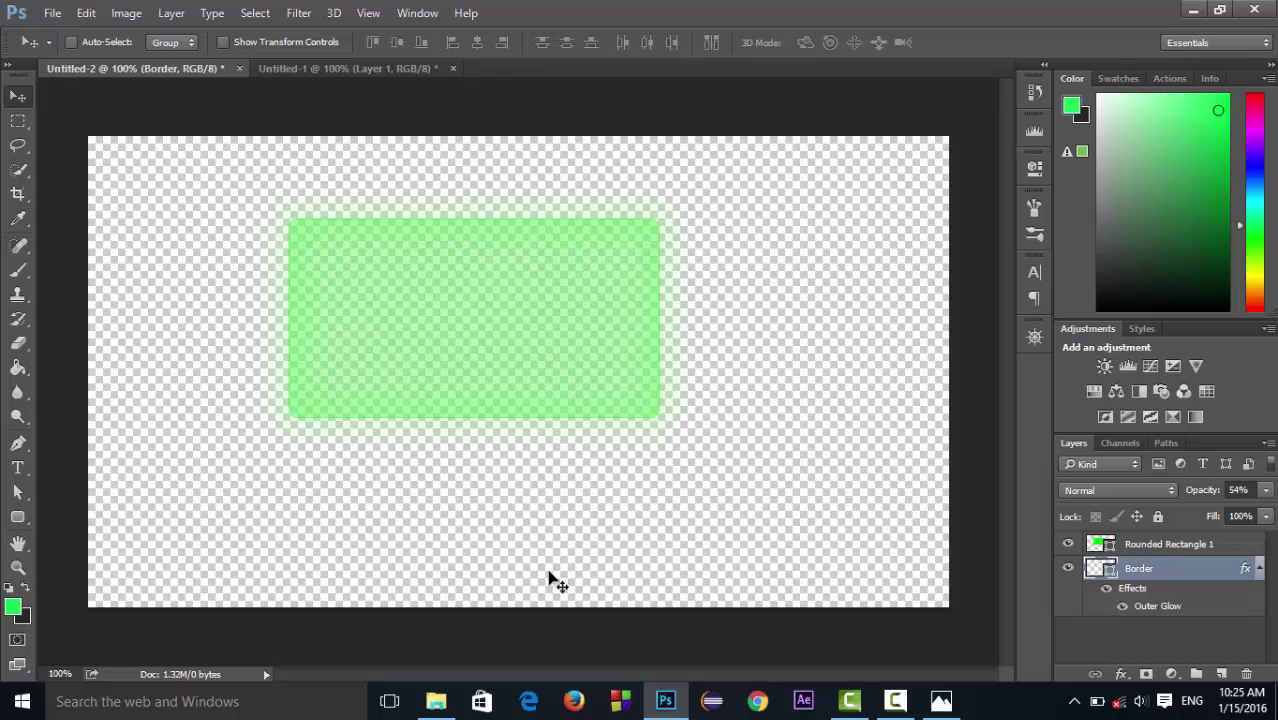
click(440, 702)
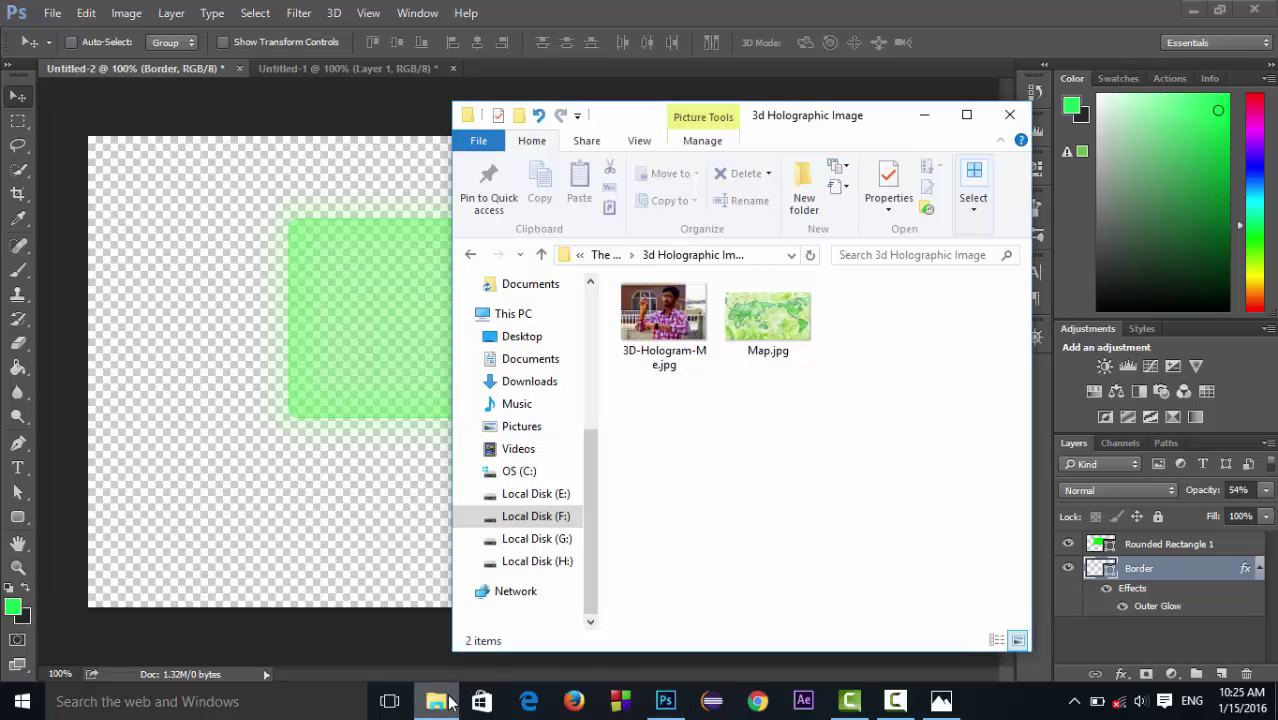
Step: Open Map.jpg and bring it into Untitled-2 as Layer 1 above Rounded Rectangle 1
click(797, 314)
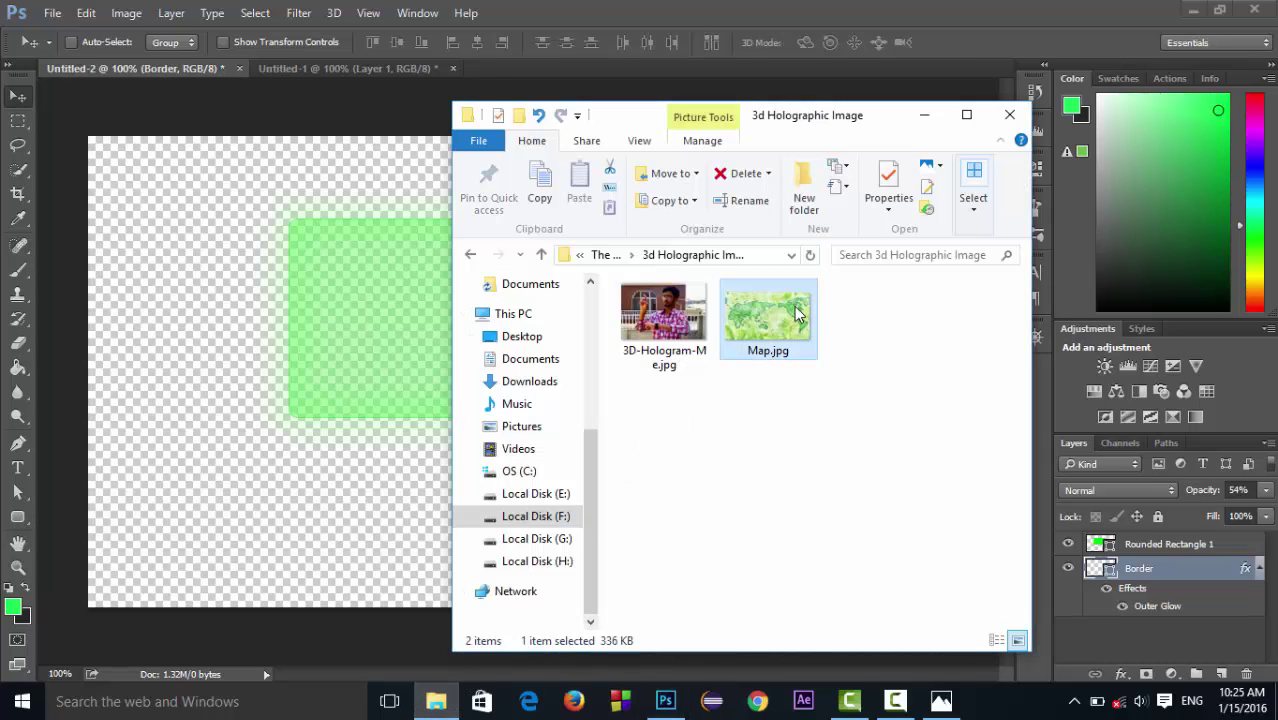
click(957, 12)
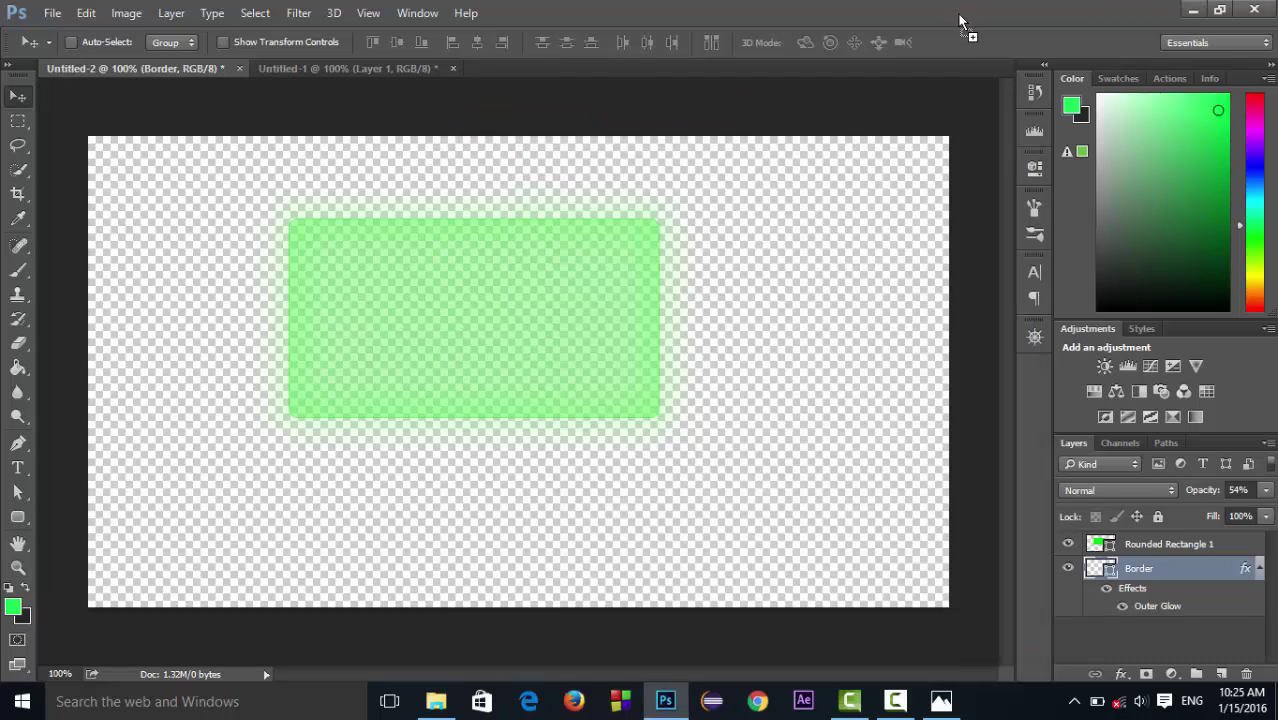
drag(957, 12, 957, 12)
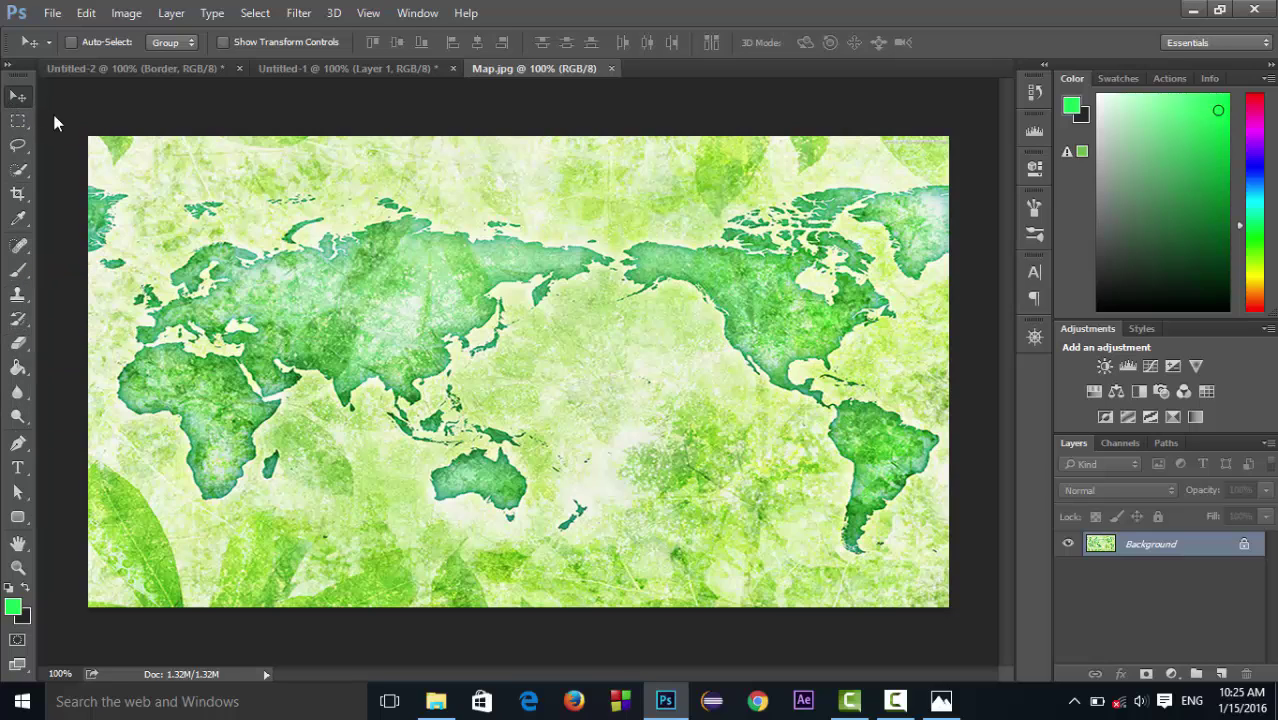
key(ctrl+a)
drag(270, 222, 371, 233)
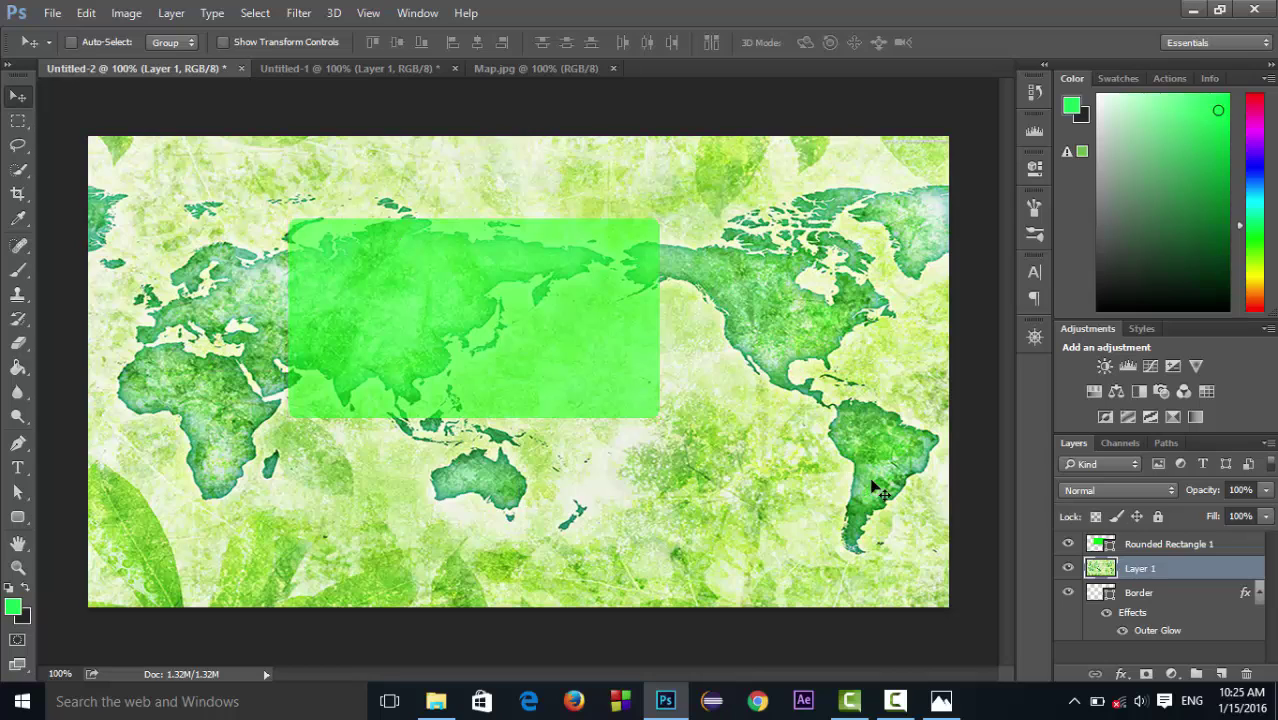
drag(1197, 568, 1191, 534)
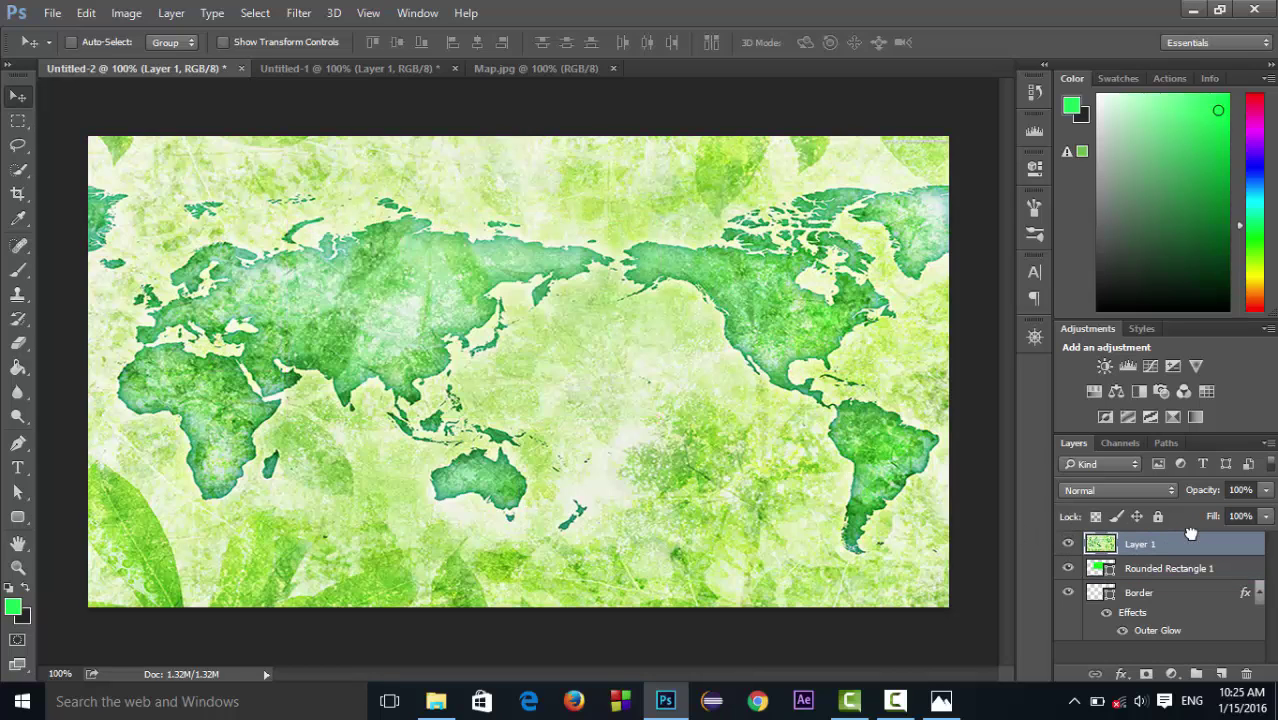
key(ctrl+t)
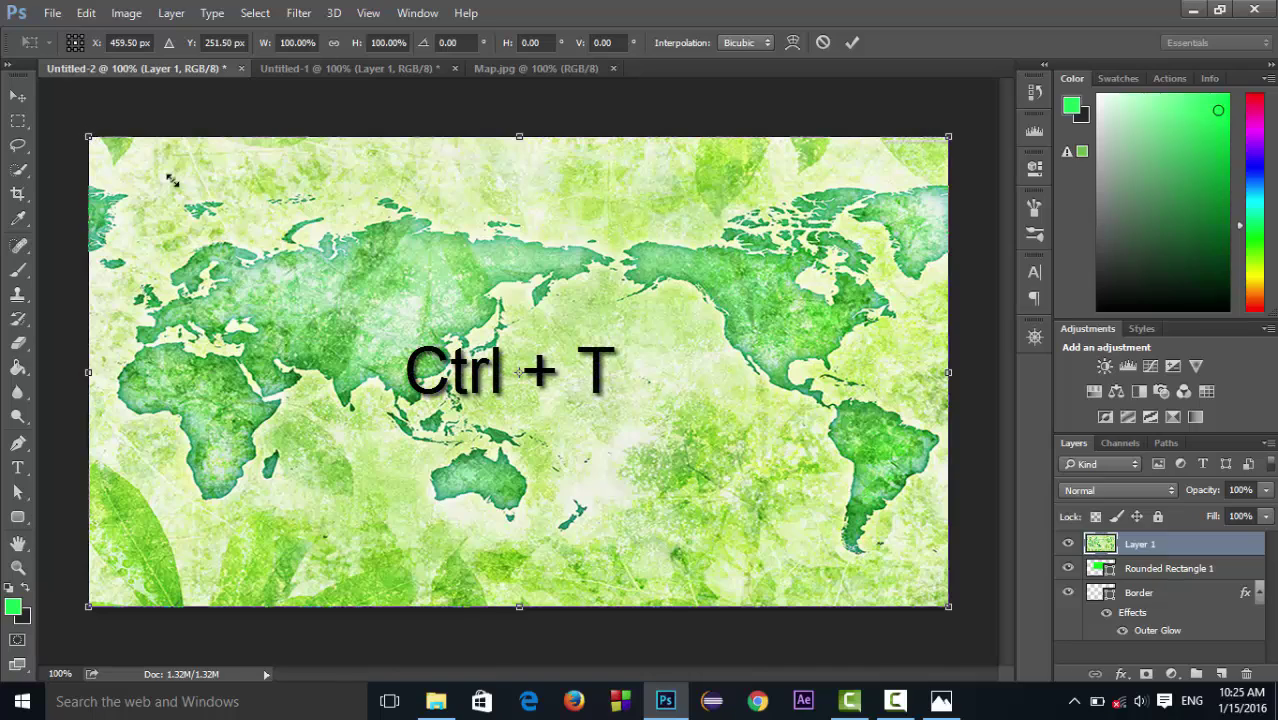
Step: Scale the map to about 43% and position it over the green rounded panel
drag(86, 135, 708, 418)
drag(772, 528, 385, 295)
key(Up)
key(Up)
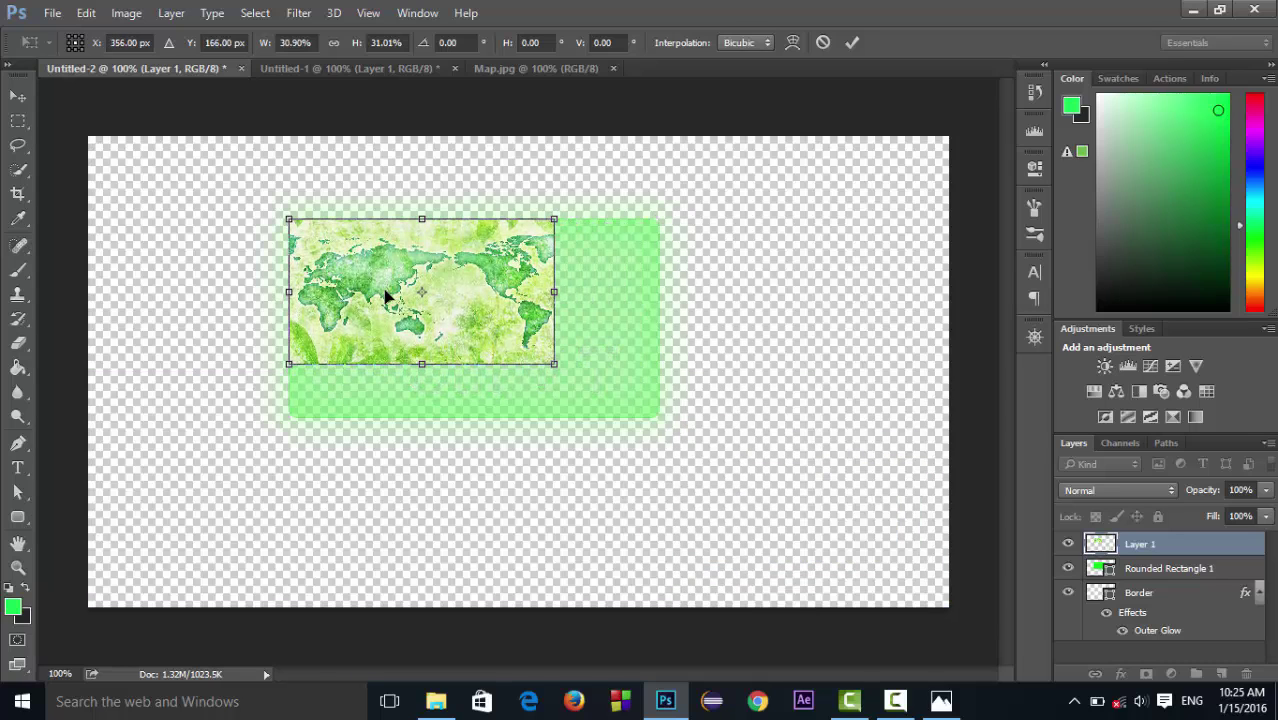
drag(556, 365, 657, 418)
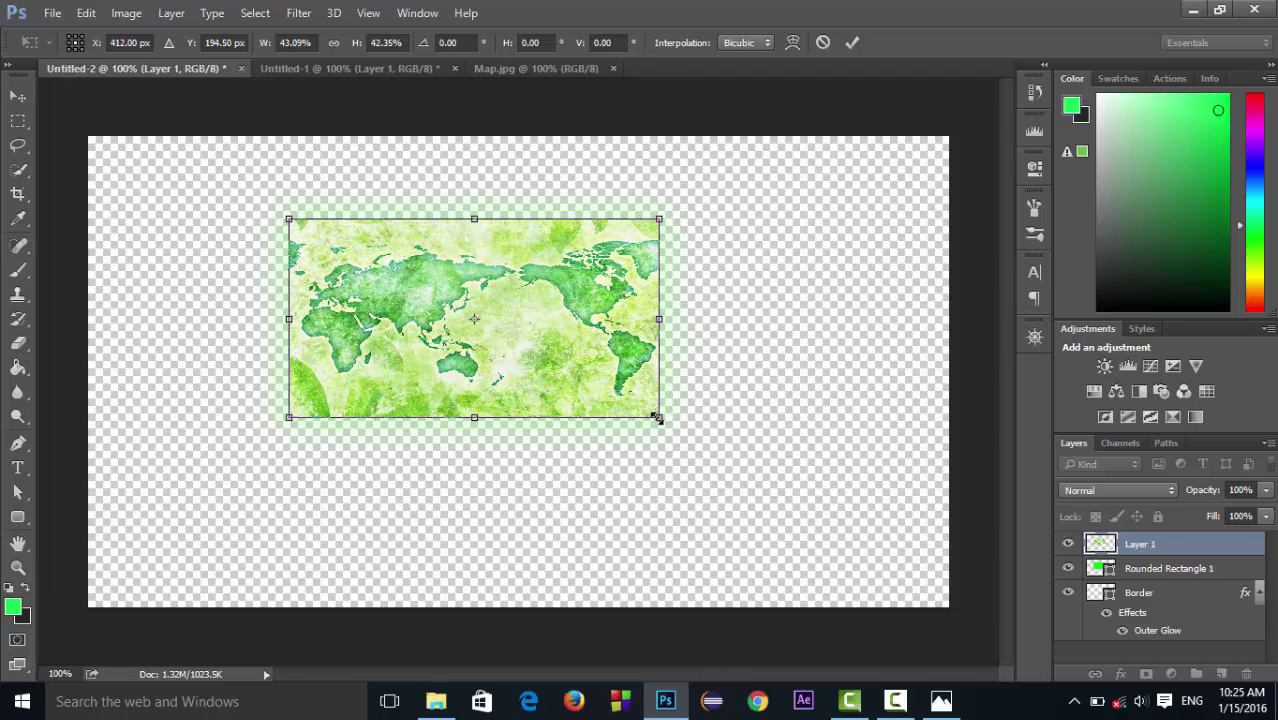
key(Return)
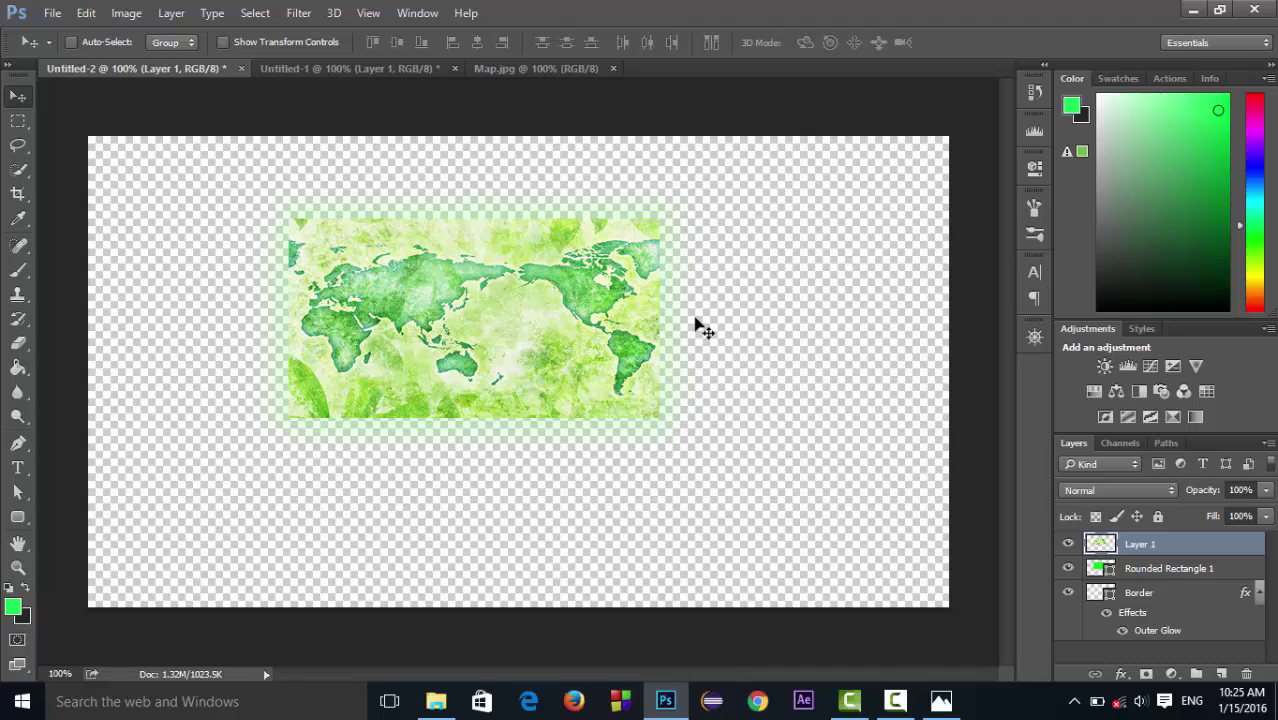
Step: Set the map layer to Multiply blend mode at 68% opacity
click(1155, 492)
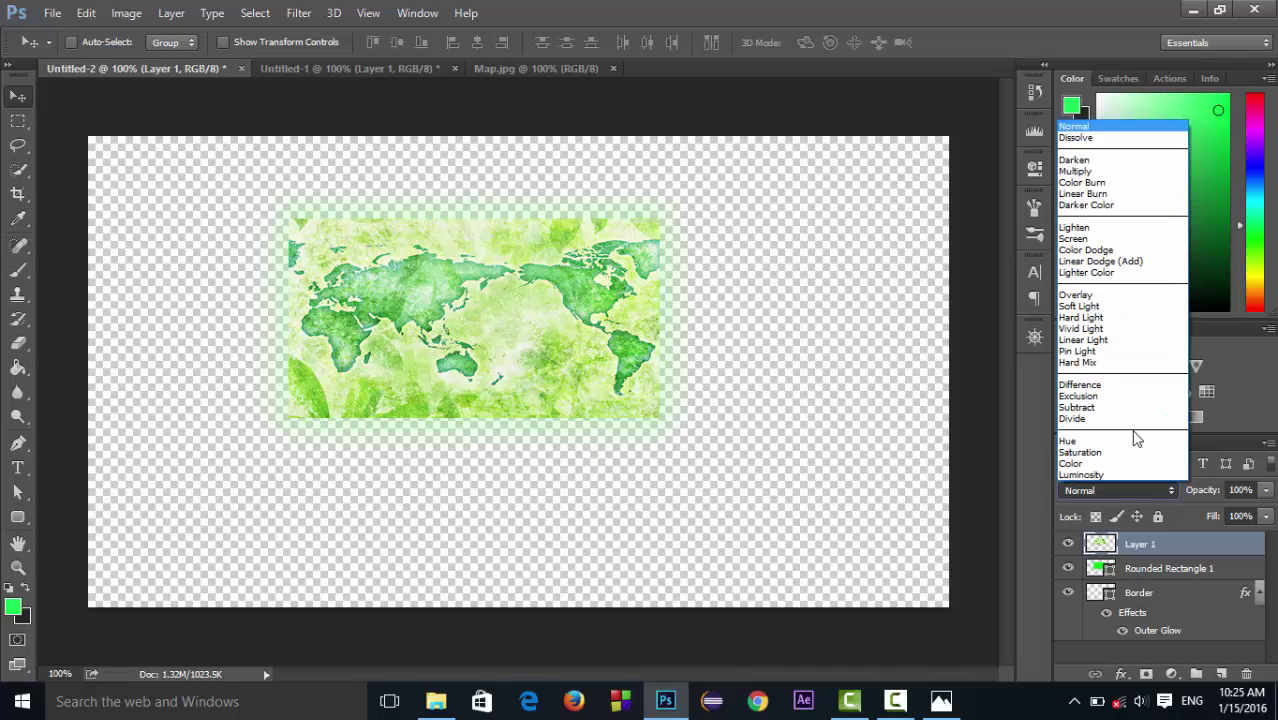
click(1116, 172)
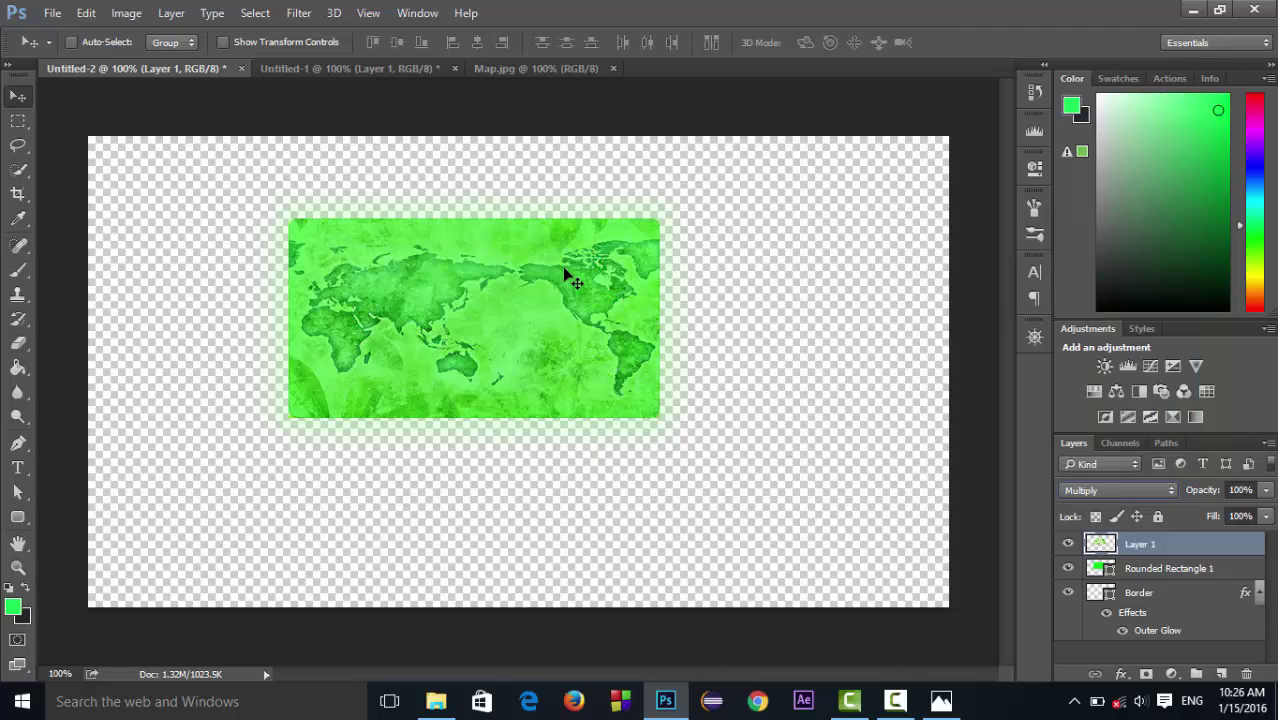
key(ctrl)
click(1266, 490)
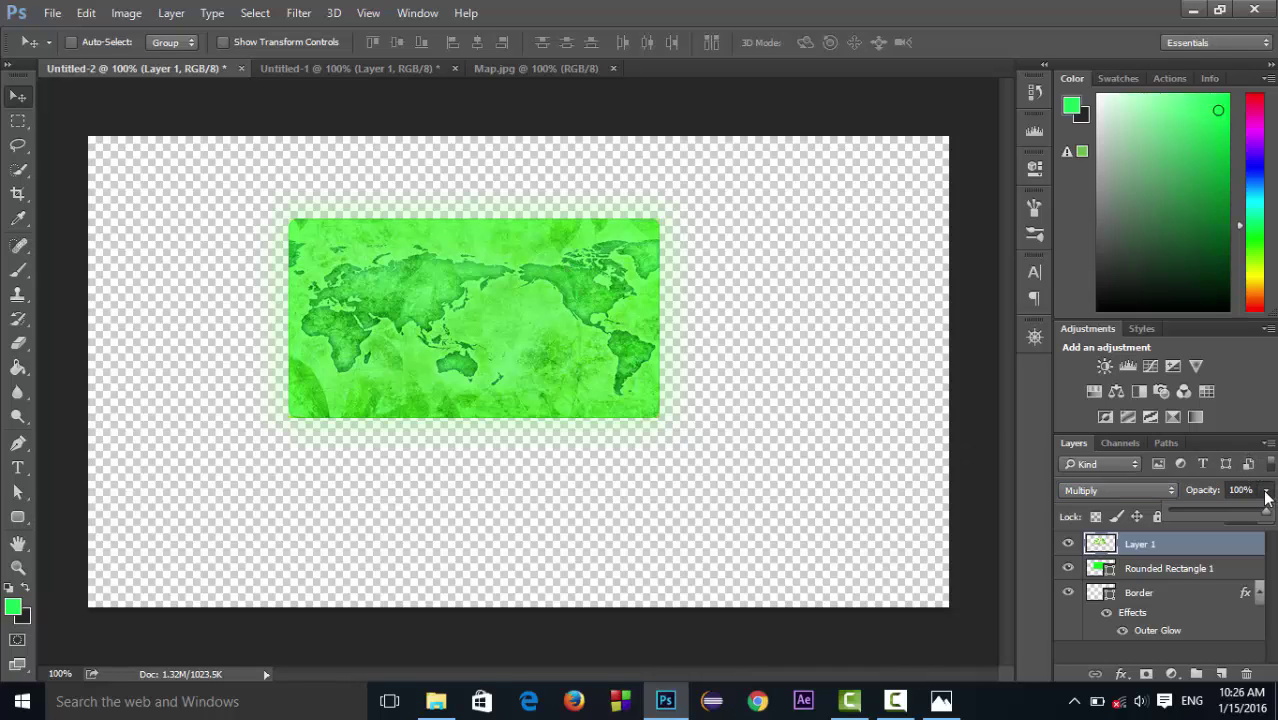
drag(1266, 511, 1219, 518)
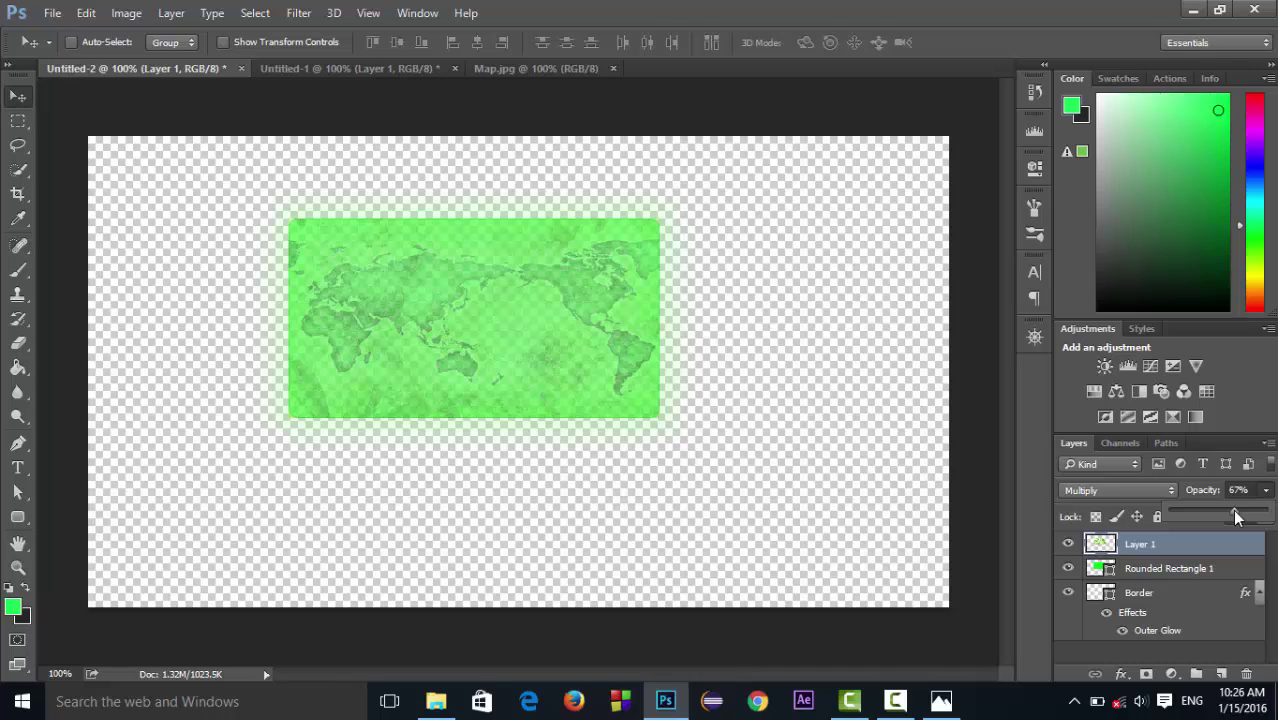
drag(1200, 519, 1217, 516)
drag(1236, 513, 1236, 513)
Step: Reduce the Border layer's Outer Glow size to 6 px, keeping its 33% spread
click(1266, 490)
click(1186, 570)
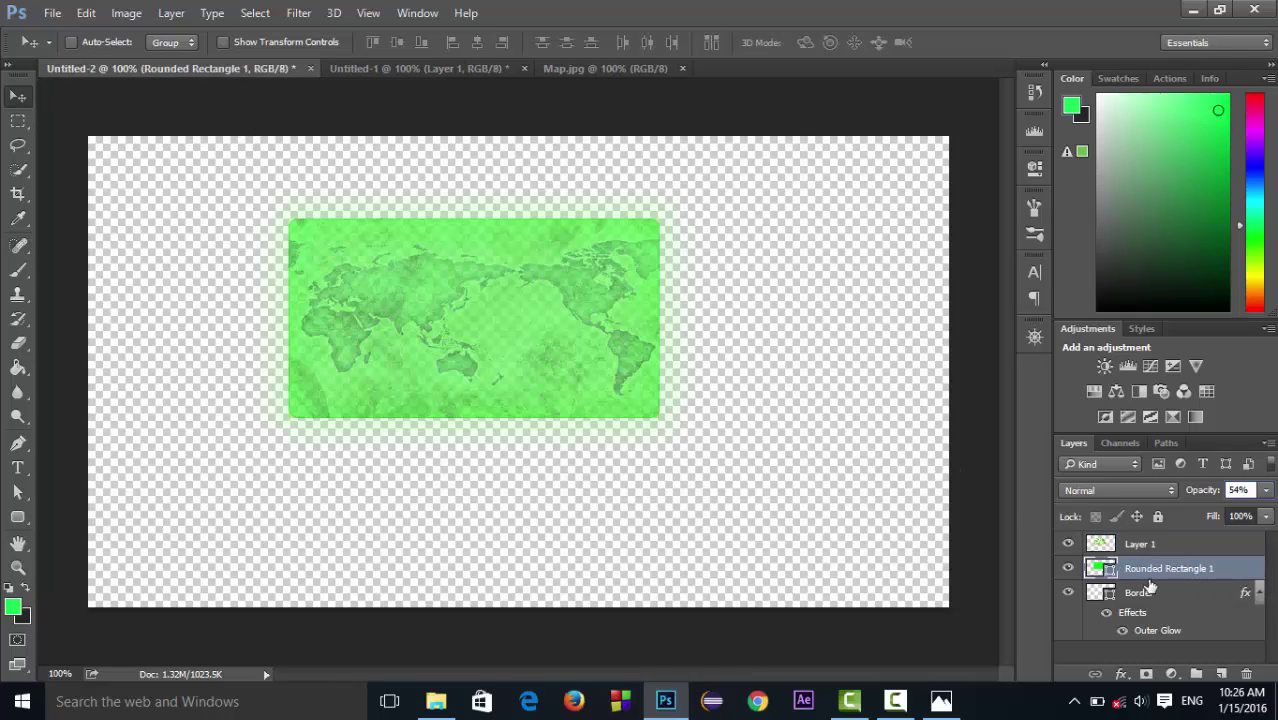
click(1172, 634)
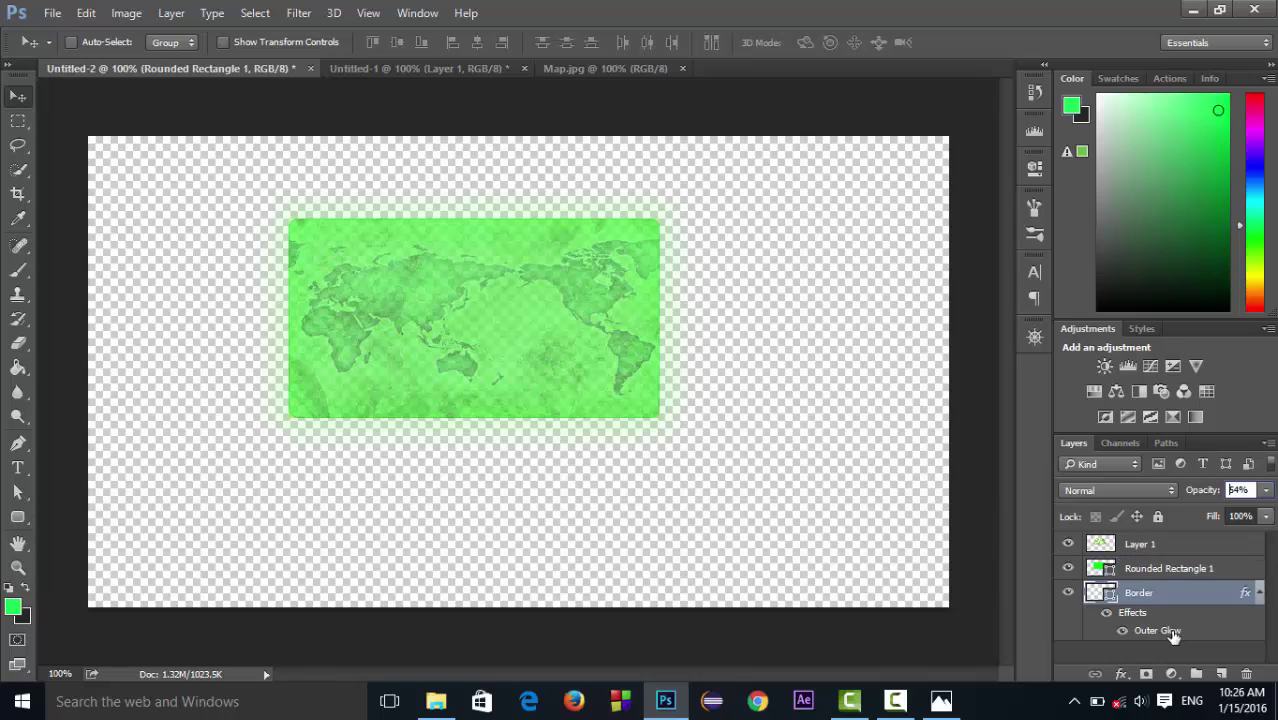
double_click(1172, 634)
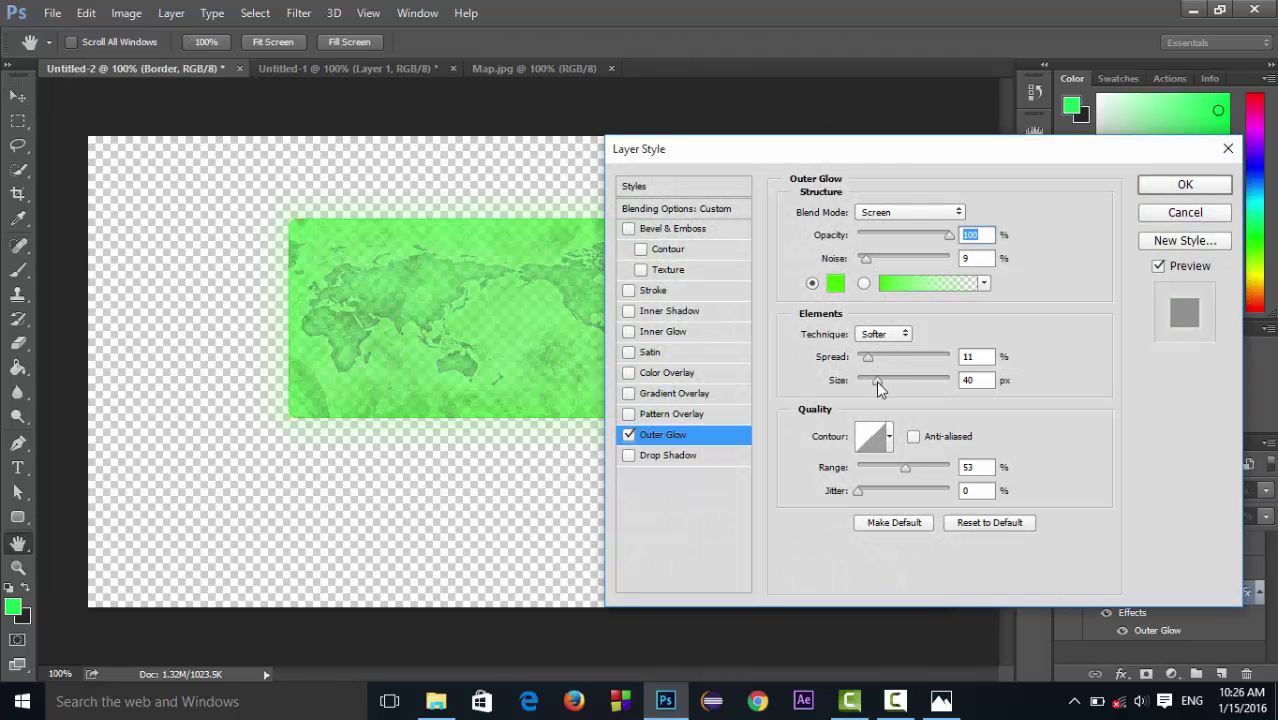
mouse_move(877, 381)
mouse_down()
mouse_move(891, 381)
mouse_move(853, 382)
mouse_move(872, 385)
mouse_move(862, 357)
mouse_move(882, 386)
mouse_move(902, 387)
mouse_move(867, 389)
mouse_move(887, 359)
mouse_up()
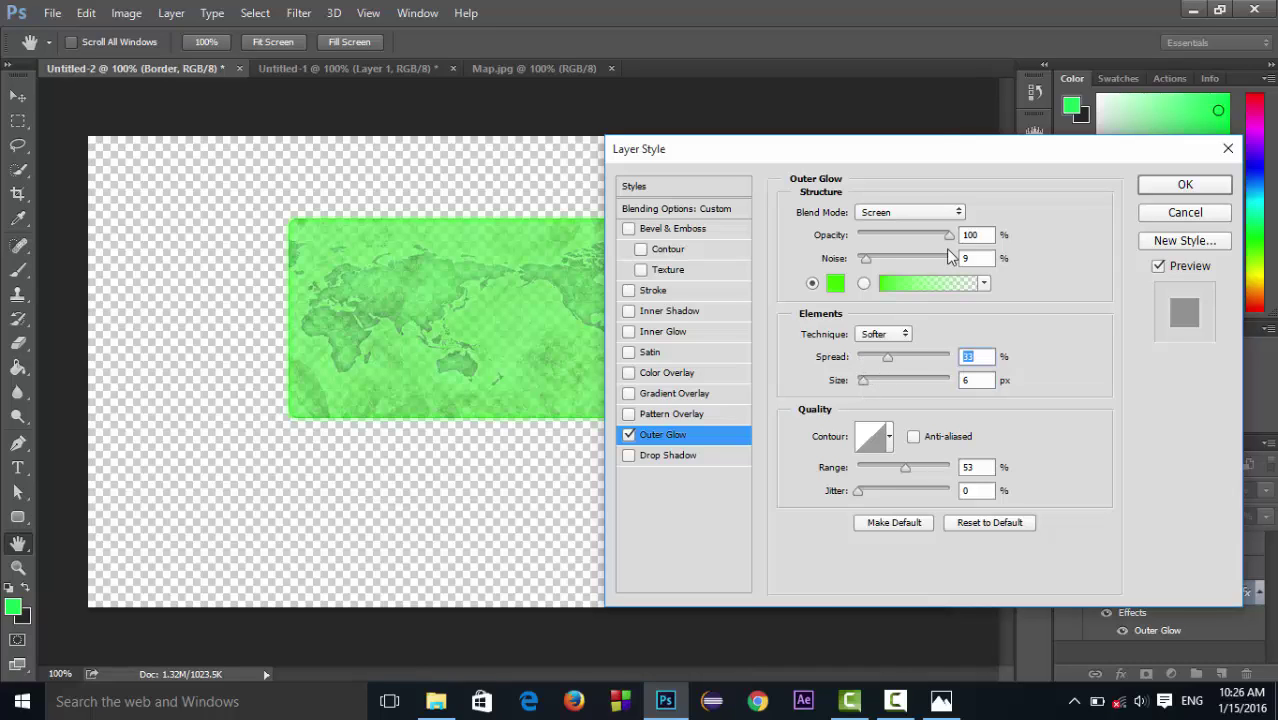
click(1155, 184)
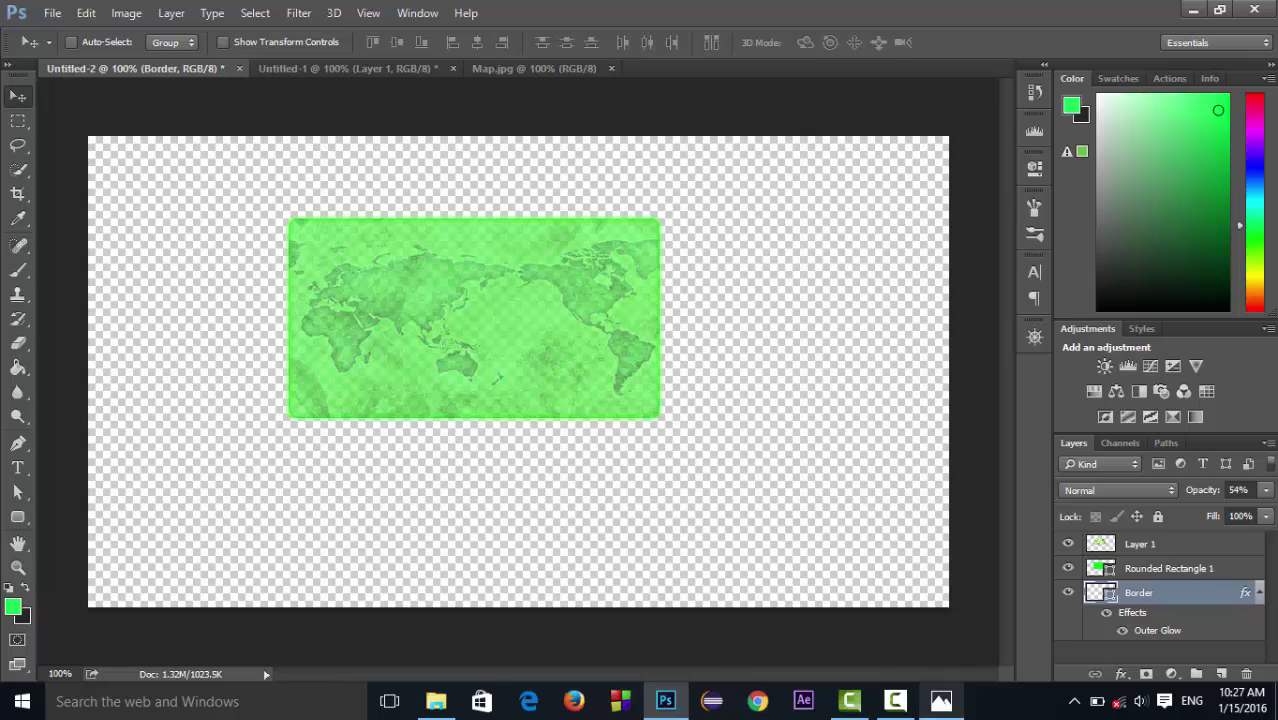
click(941, 700)
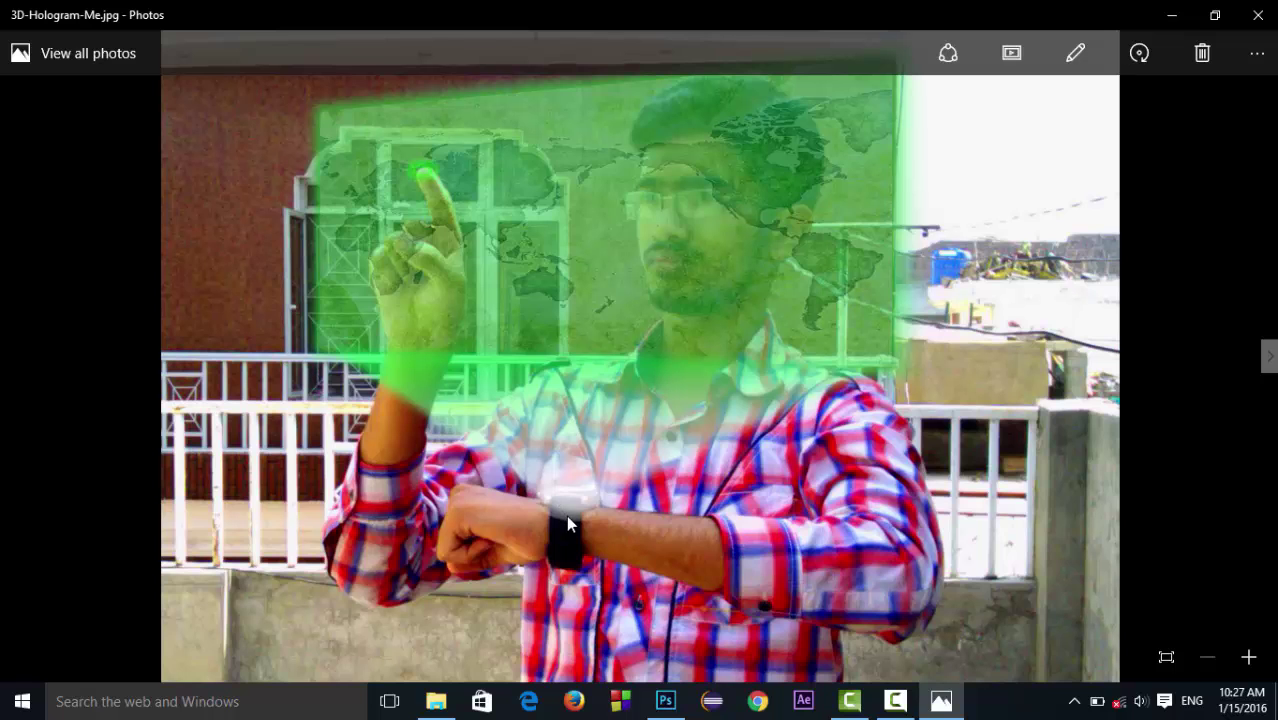
click(958, 701)
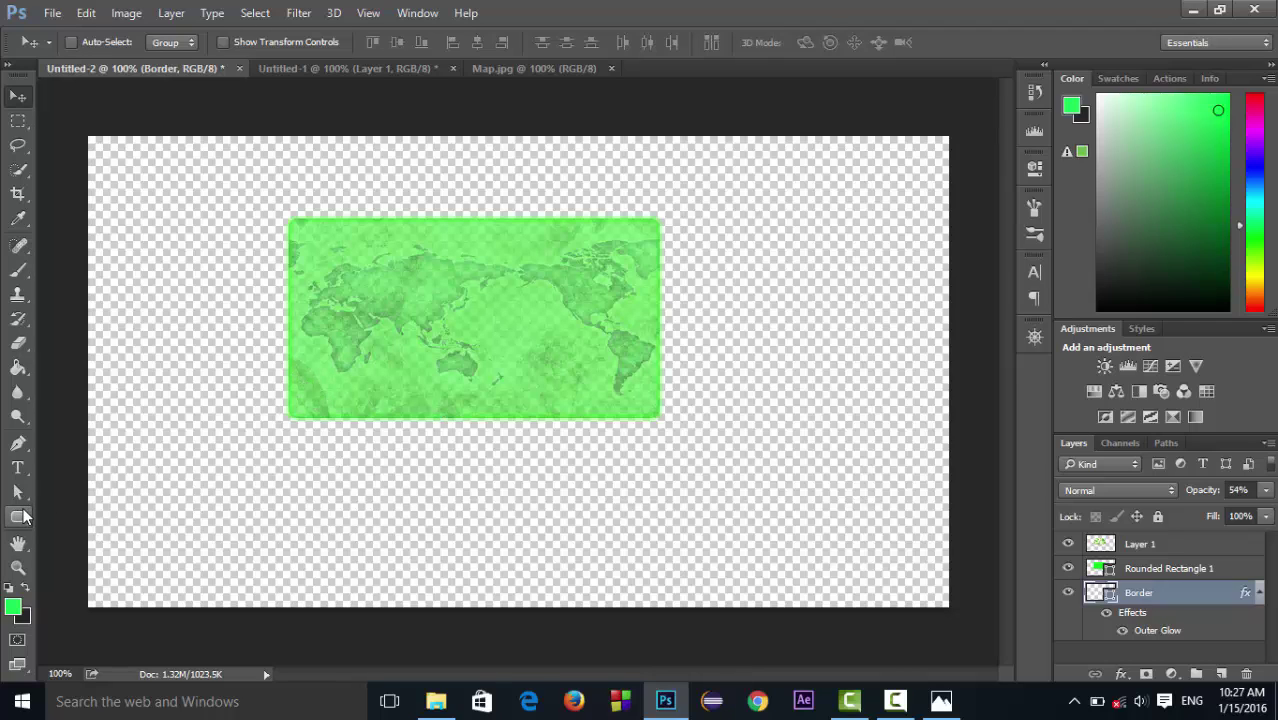
click(18, 443)
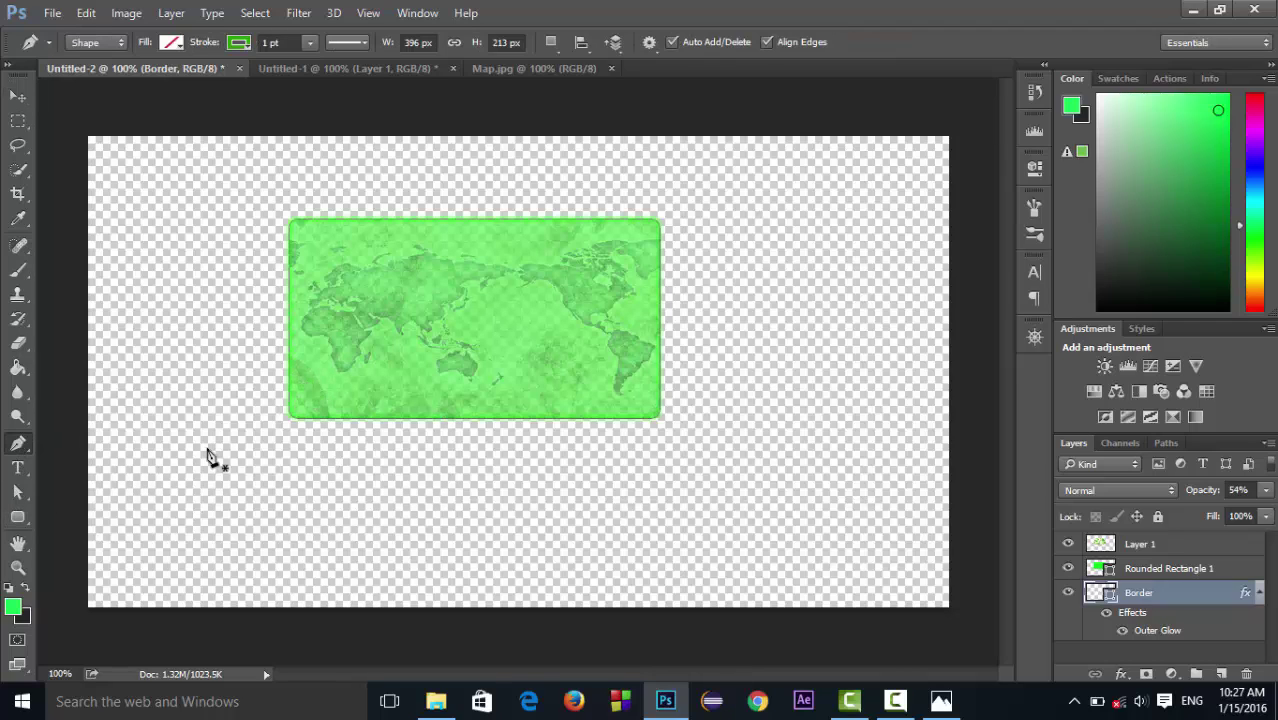
Step: Add a new empty layer above Rounded Rectangle 1 and name it WatchLight
click(1219, 675)
drag(1180, 592, 1176, 566)
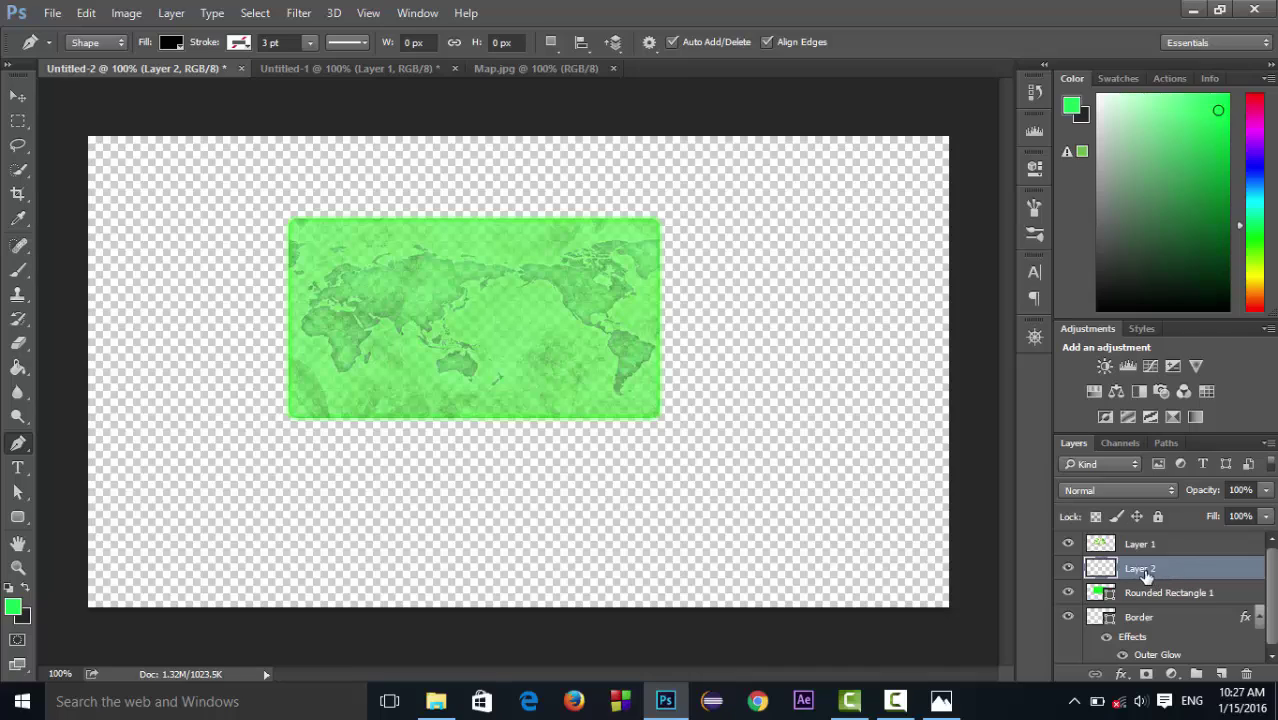
double_click(1142, 569)
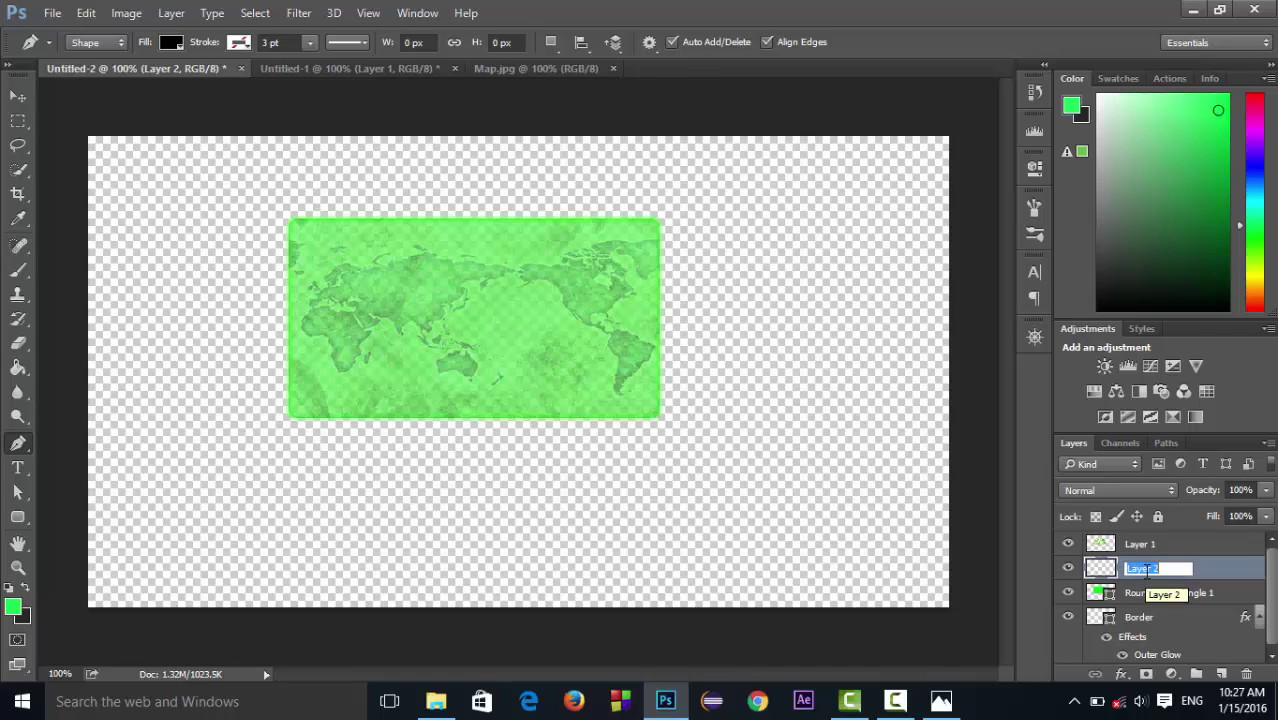
text(Watch)
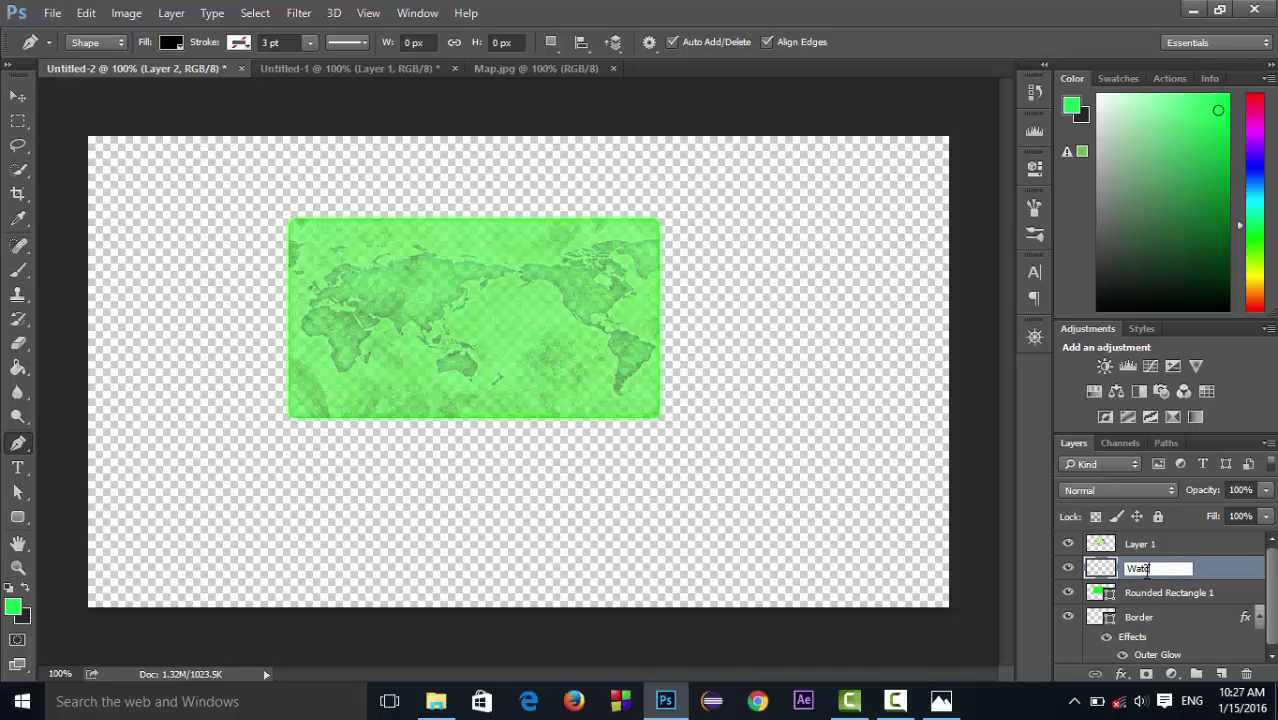
text(Light)
key(Return)
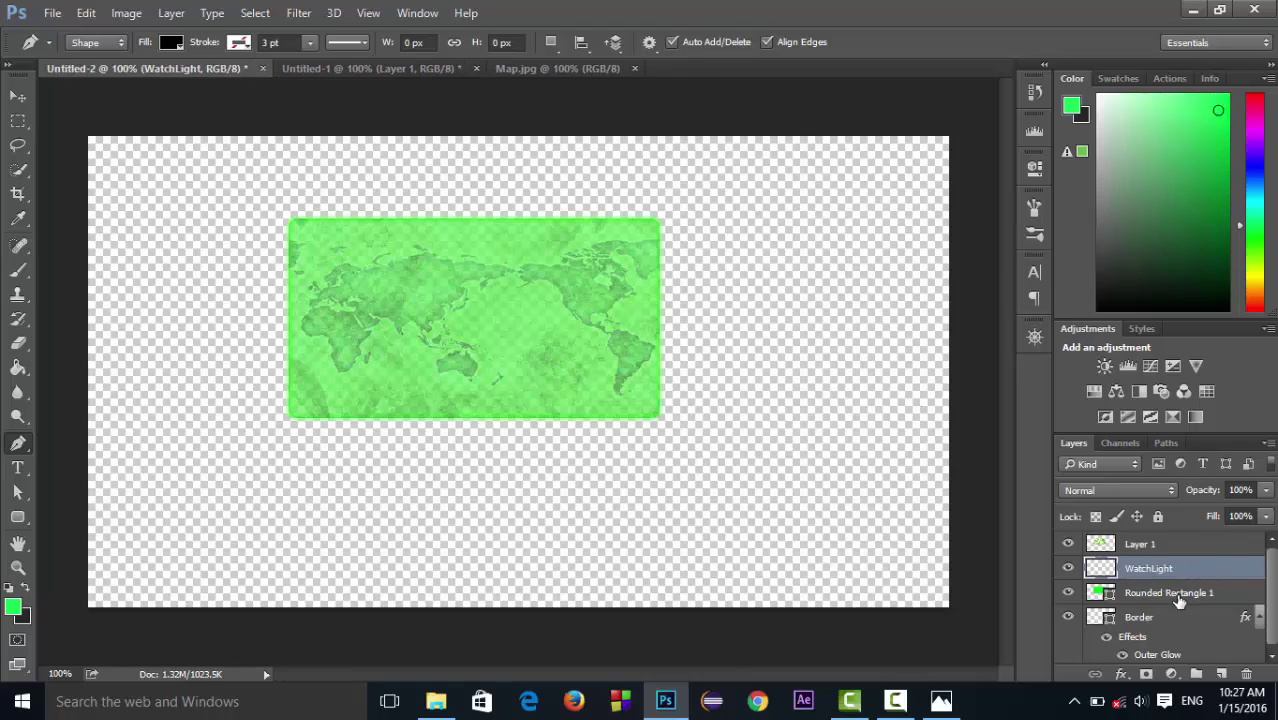
Step: Rename Rounded Rectangle 1 to MainGreen and Layer 1 to Map
double_click(1180, 593)
text(Main)
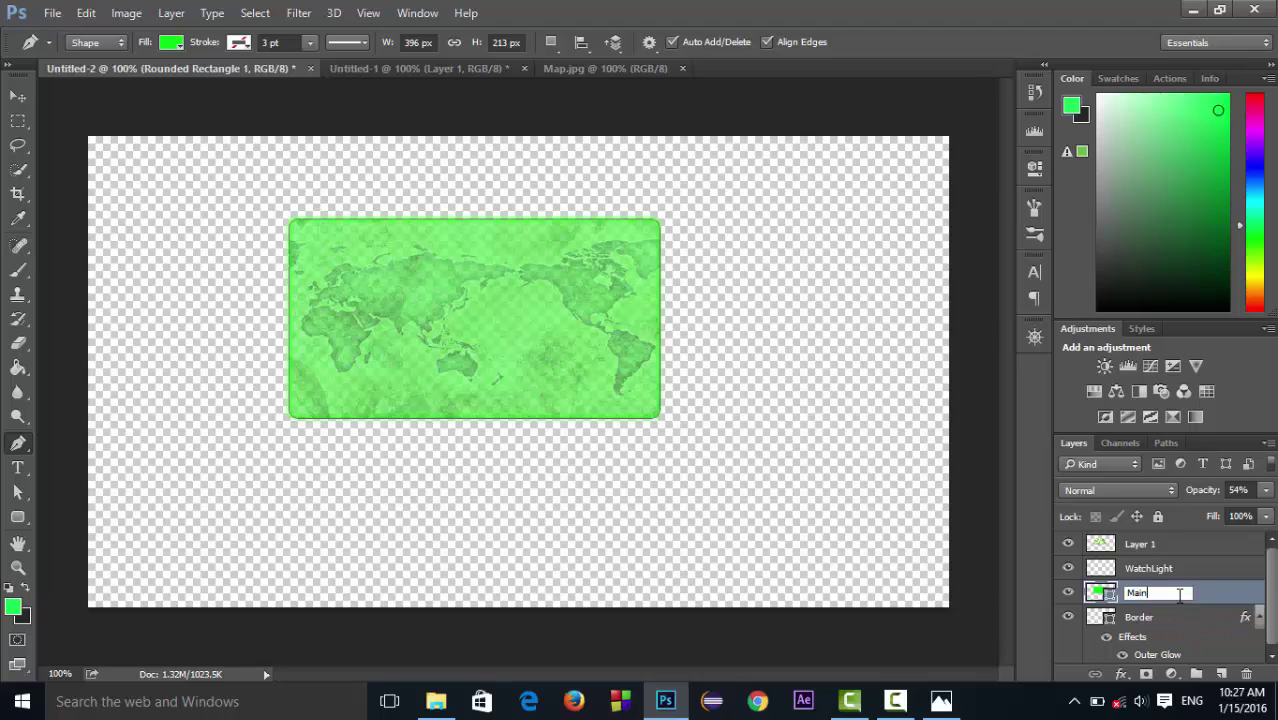
text(Green)
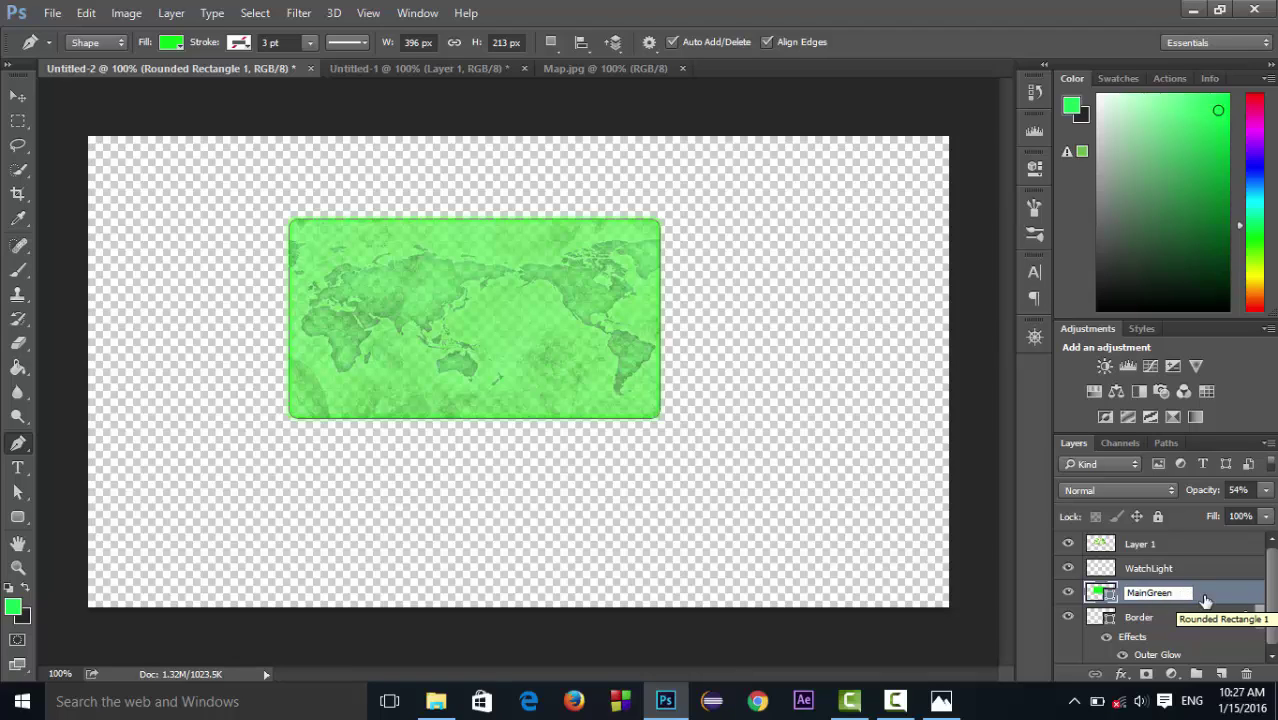
key(Return)
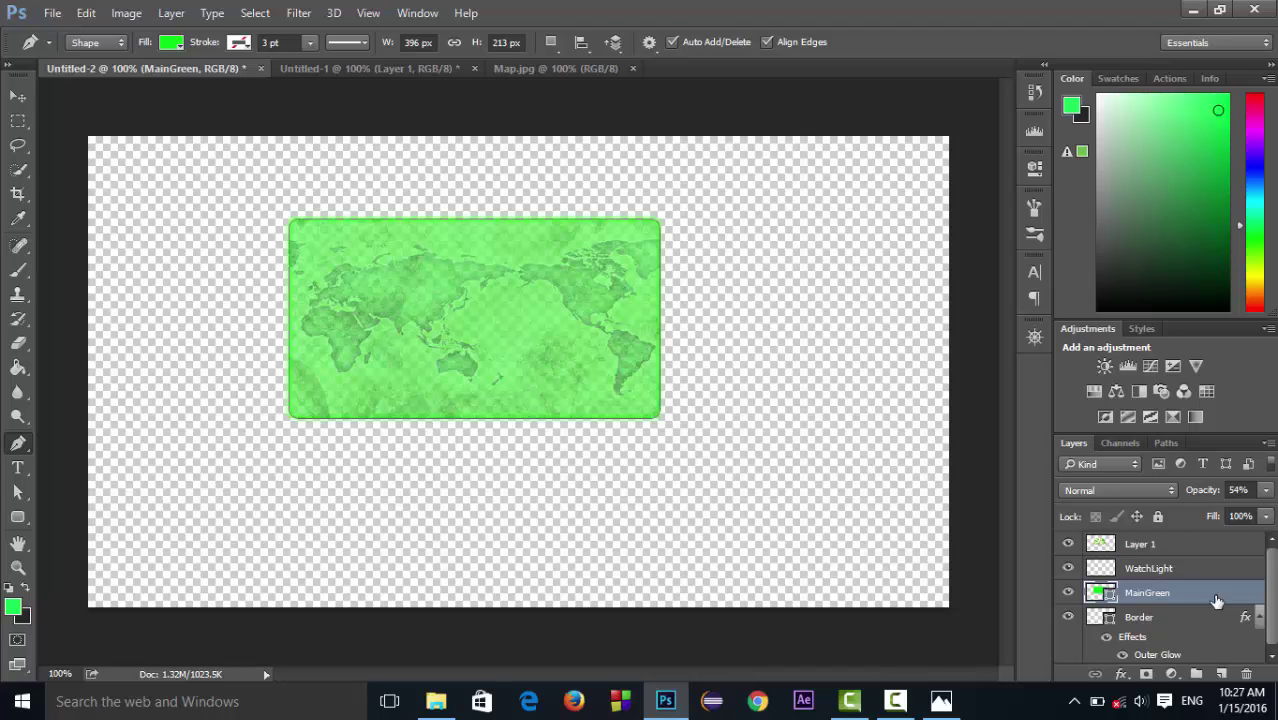
double_click(1150, 544)
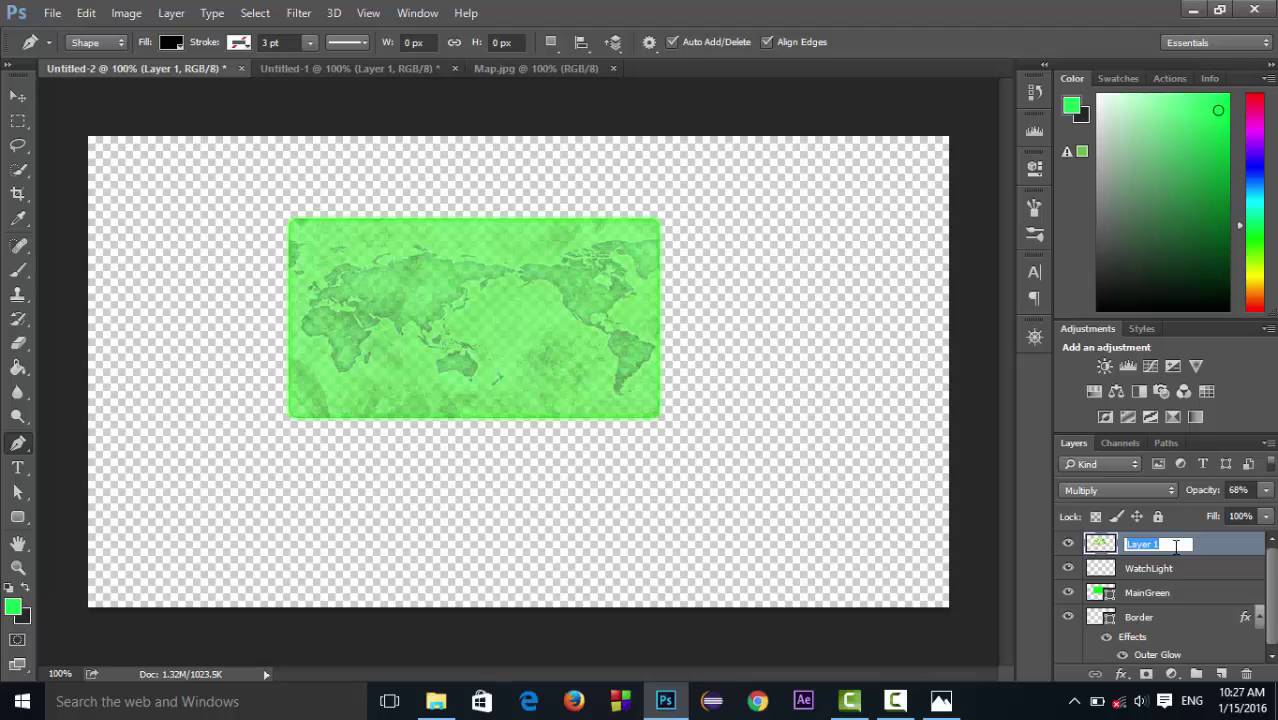
text(Map)
key(Return)
click(1222, 572)
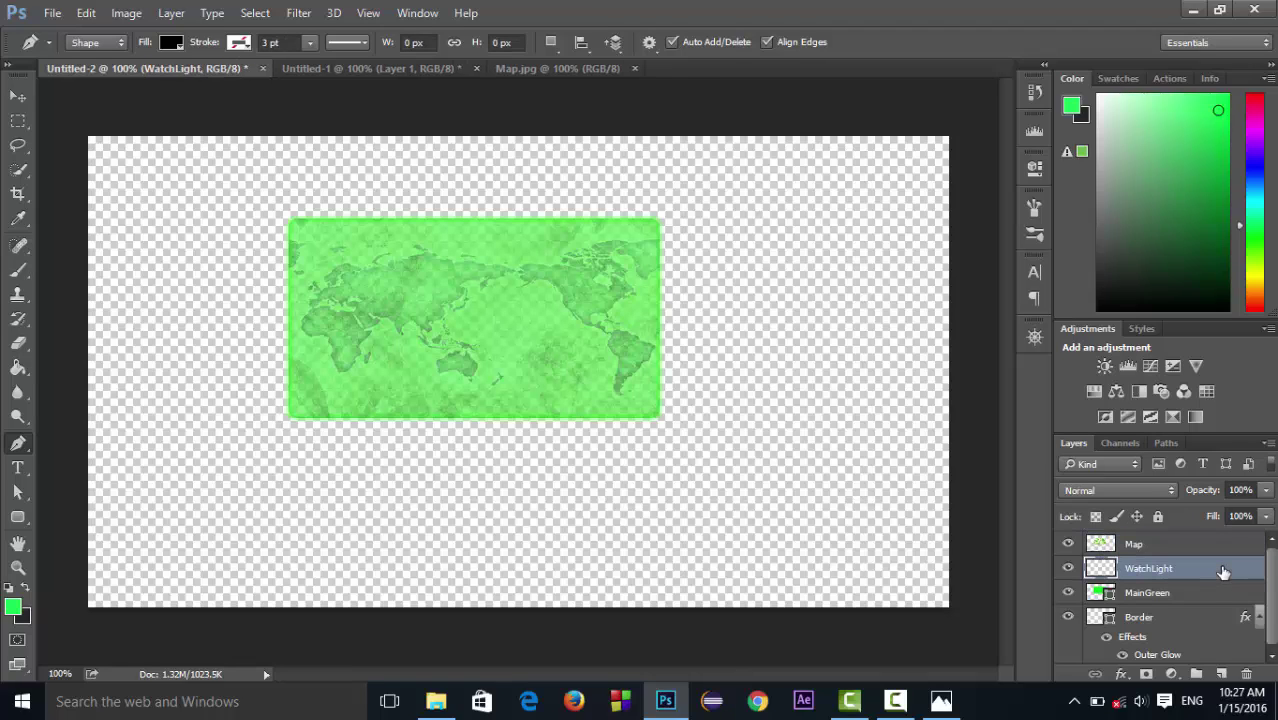
Step: Draw a black triangle from the panel's bottom-left and bottom-right corners down to a tip below
click(291, 417)
click(469, 519)
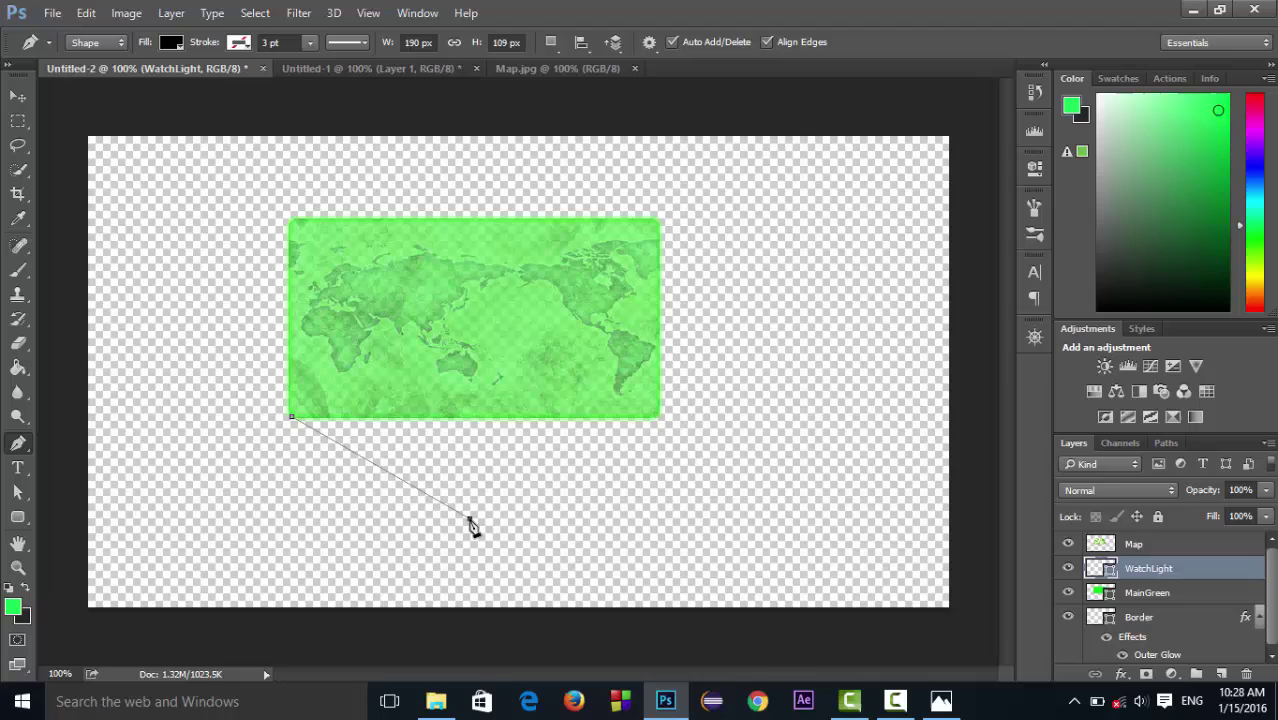
click(655, 418)
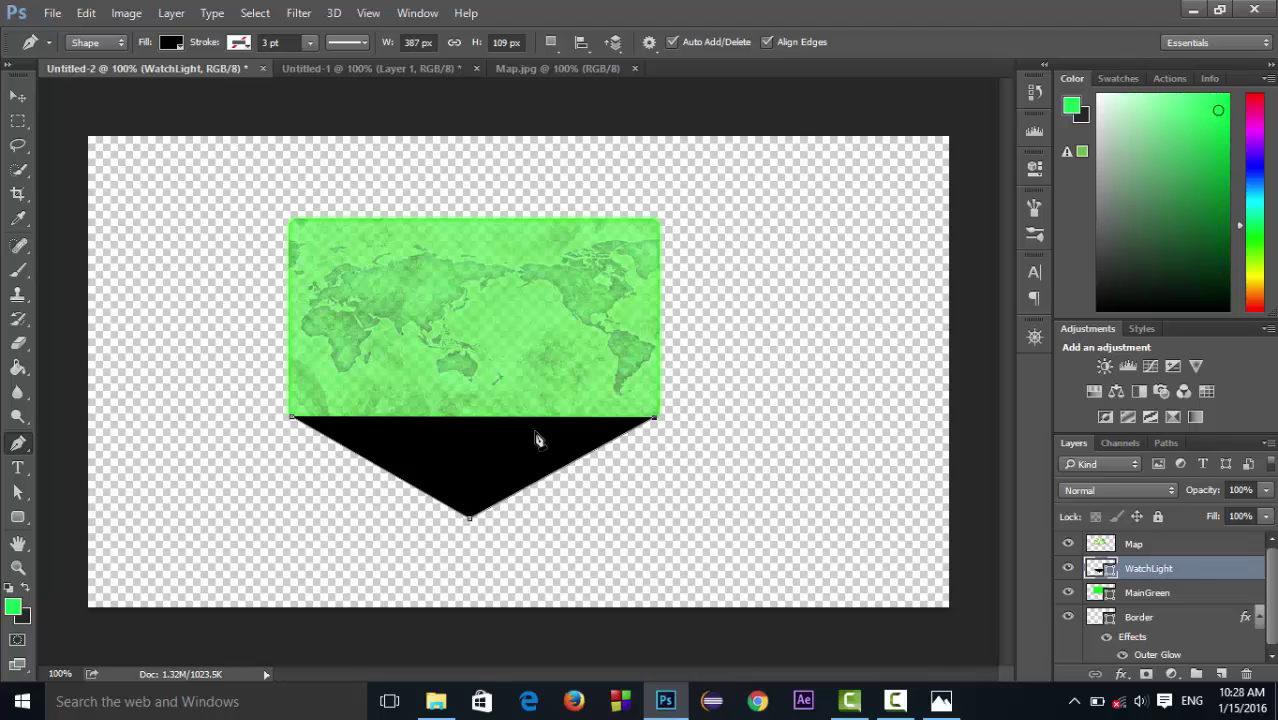
click(294, 420)
Step: Fill the triangle with green 25d911 sampled from the map panel
click(176, 46)
click(259, 79)
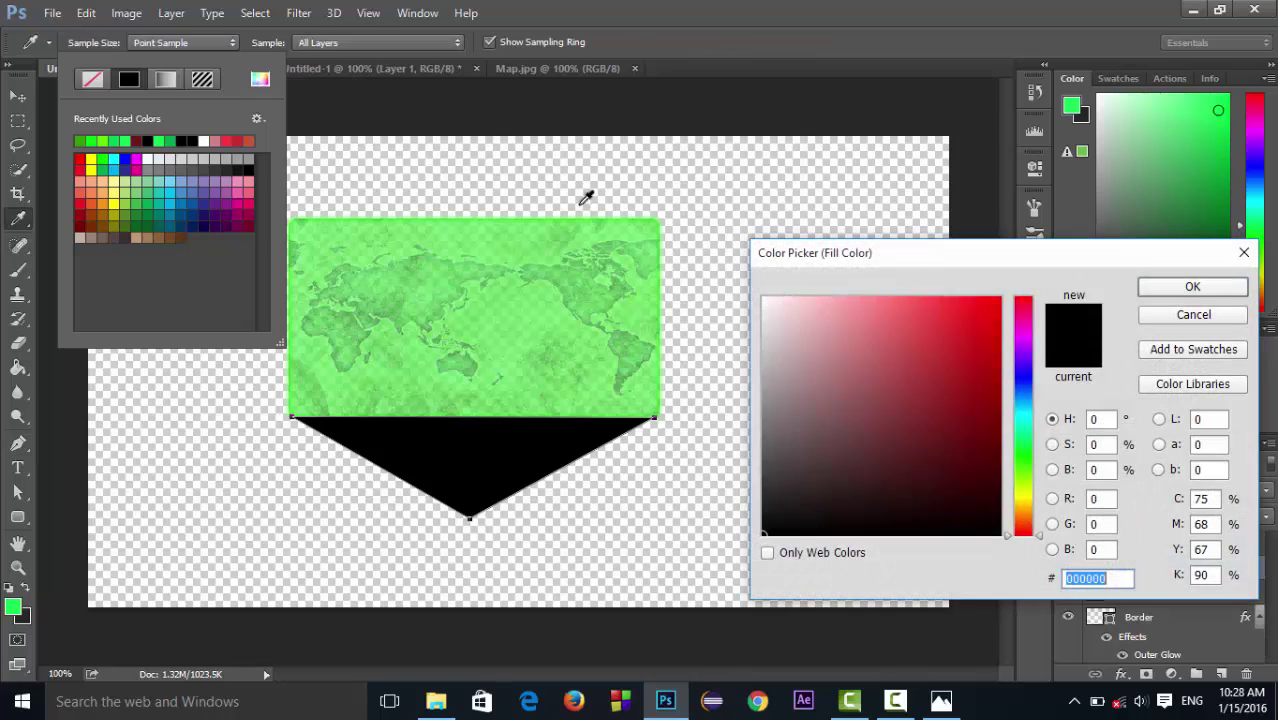
click(547, 217)
click(1000, 450)
click(982, 332)
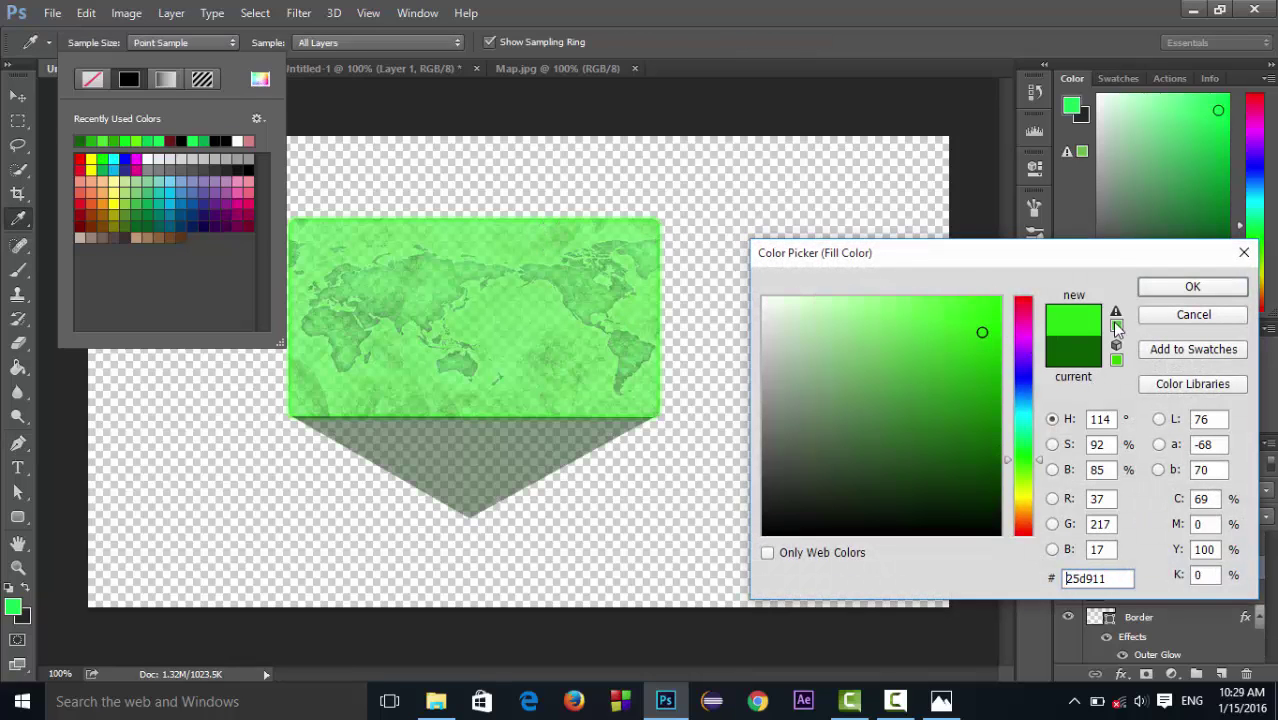
click(1192, 287)
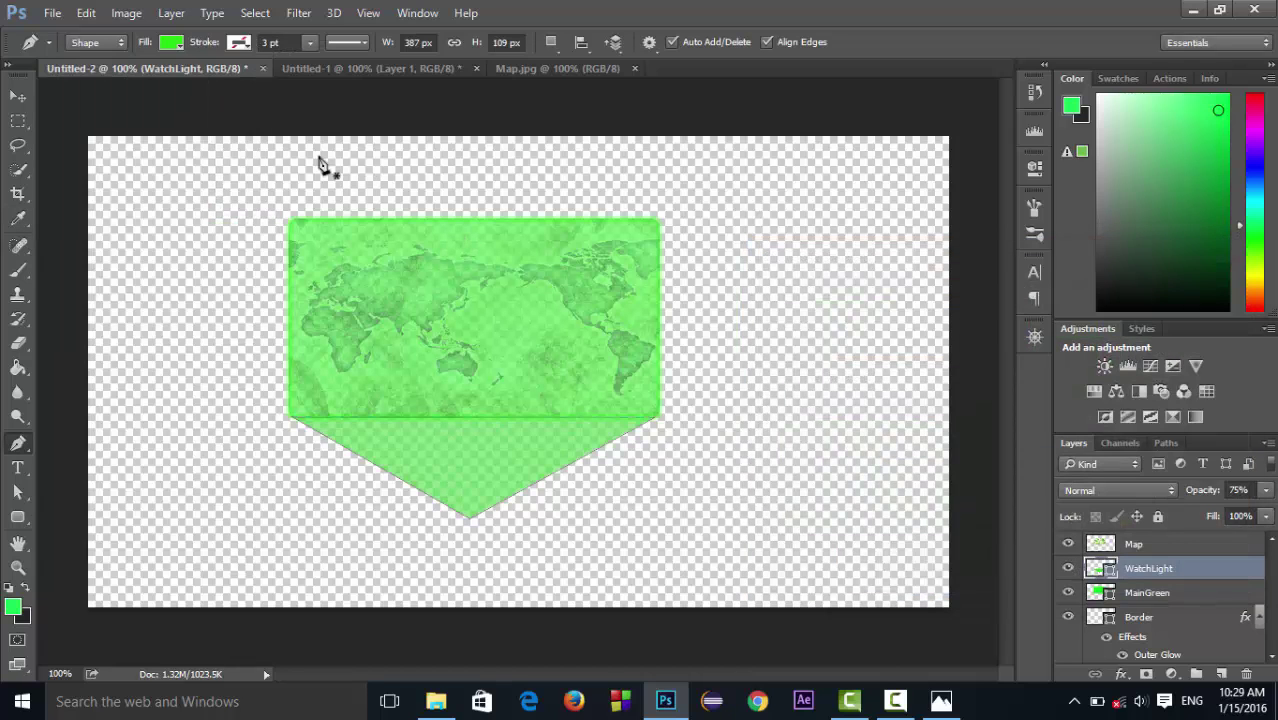
Step: Recheck the fill's hex code 25d911 and keep the green fill
click(177, 48)
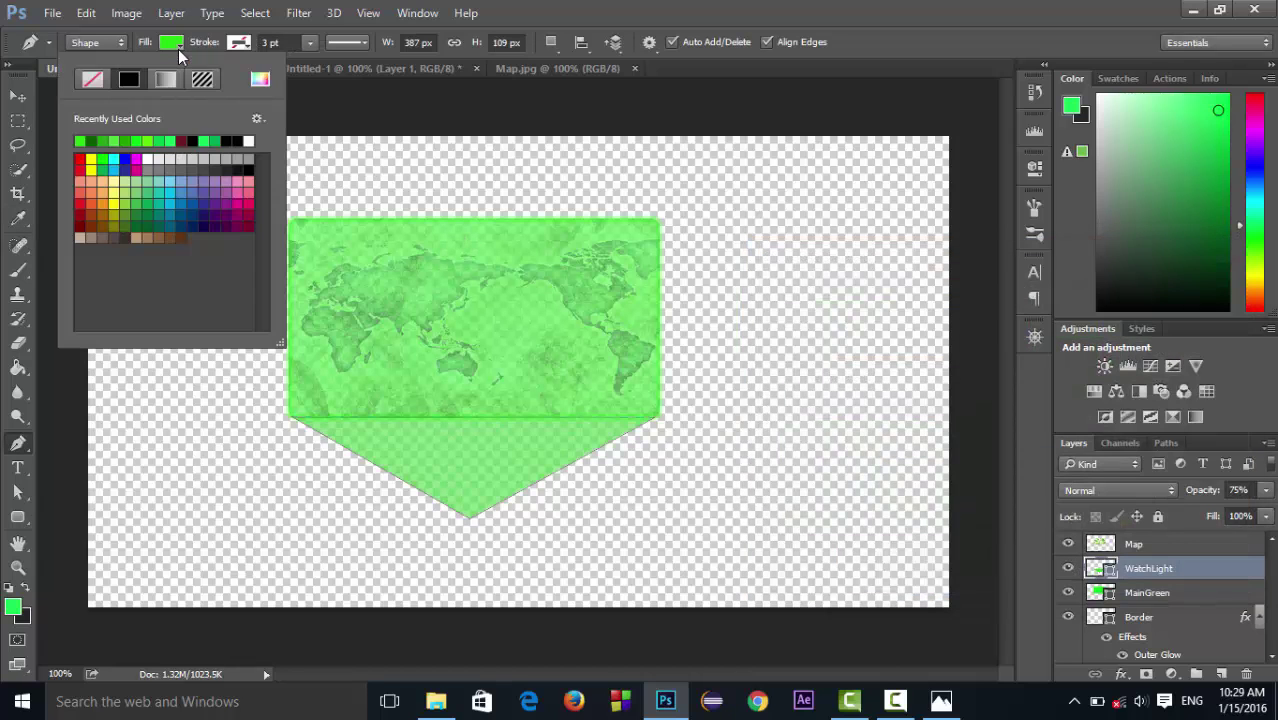
click(252, 78)
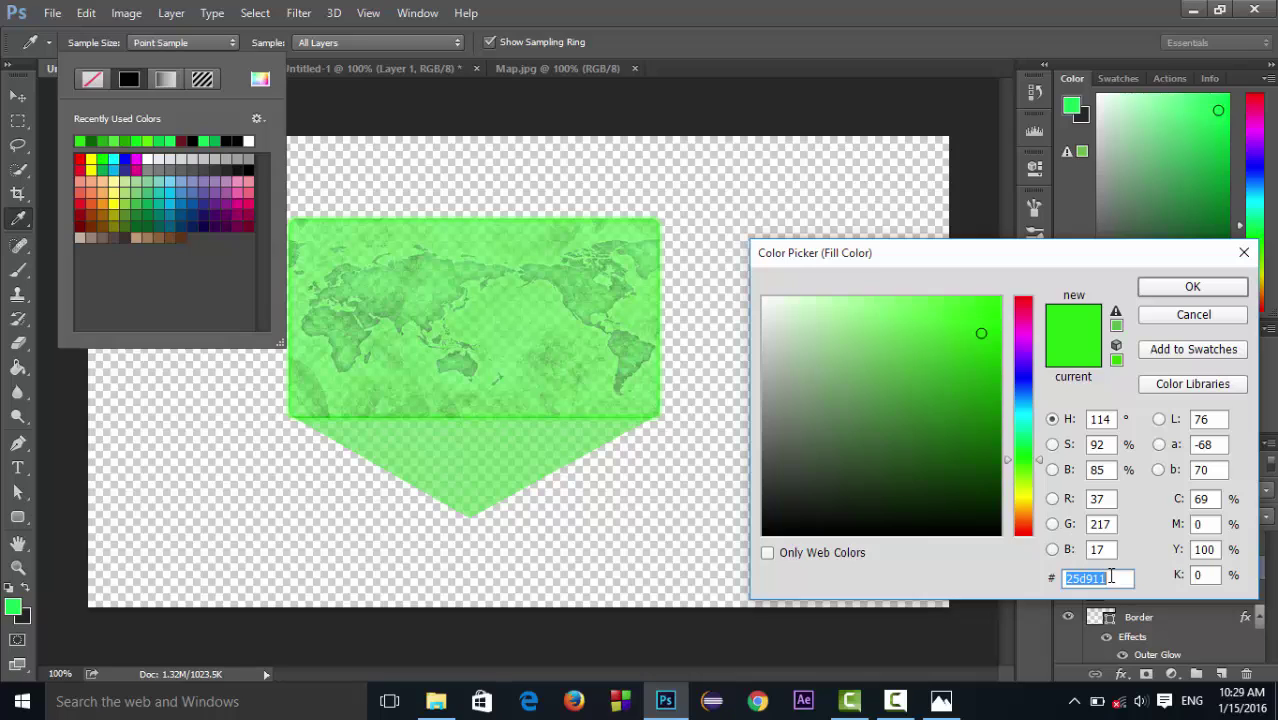
click(1121, 583)
drag(1100, 579, 1016, 585)
click(1123, 581)
click(1190, 287)
key(v)
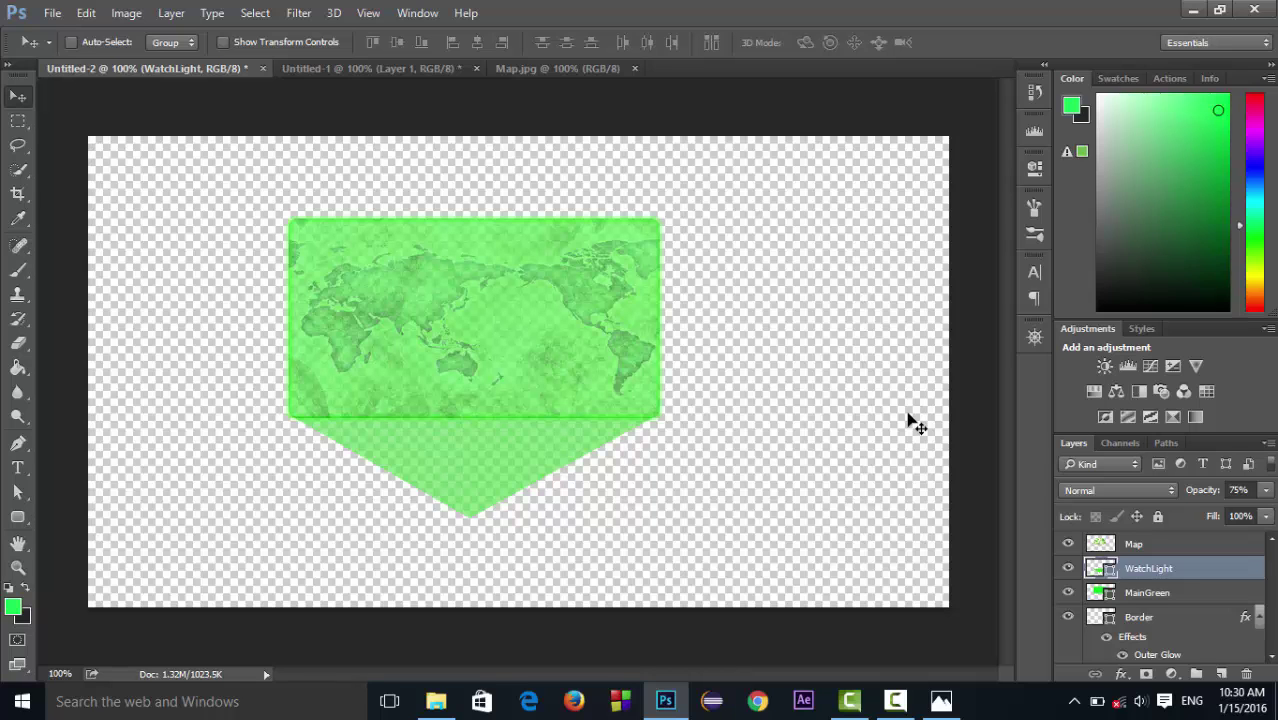
Step: Apply a Screen-mode Inner Glow to the WatchLight triangle, tuning its size, opacity and range
double_click(1235, 571)
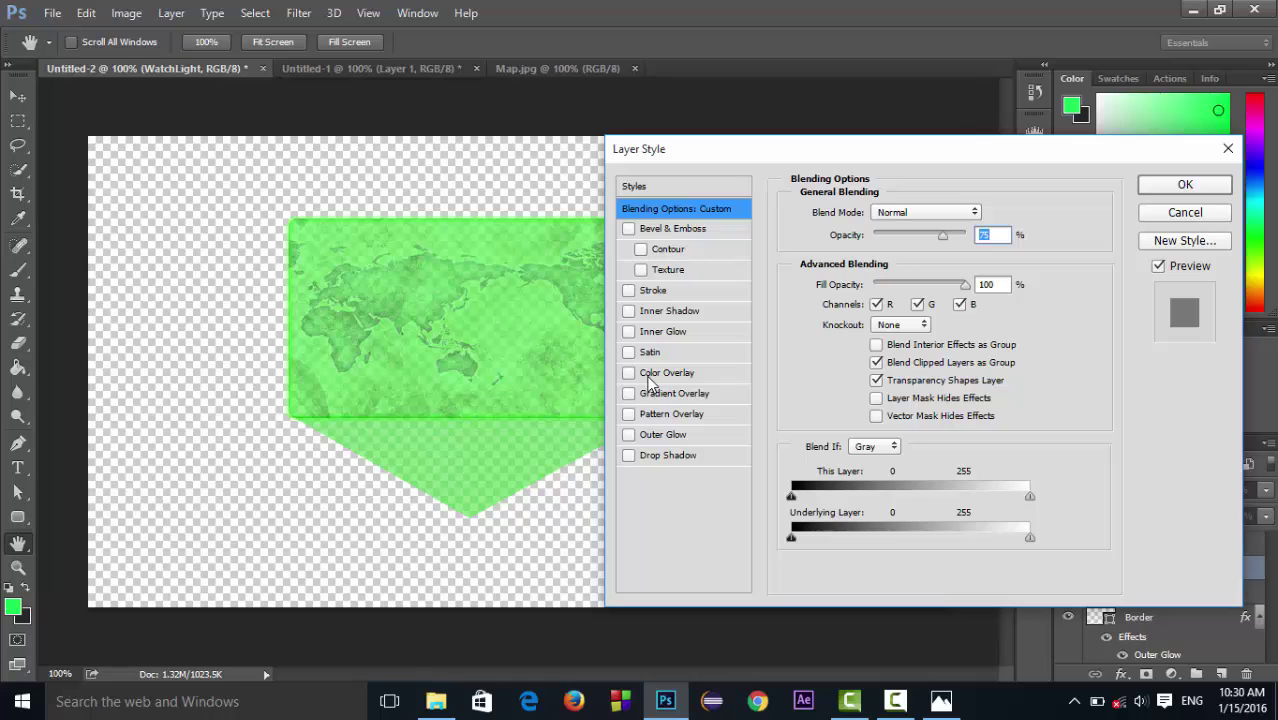
drag(992, 155, 901, 127)
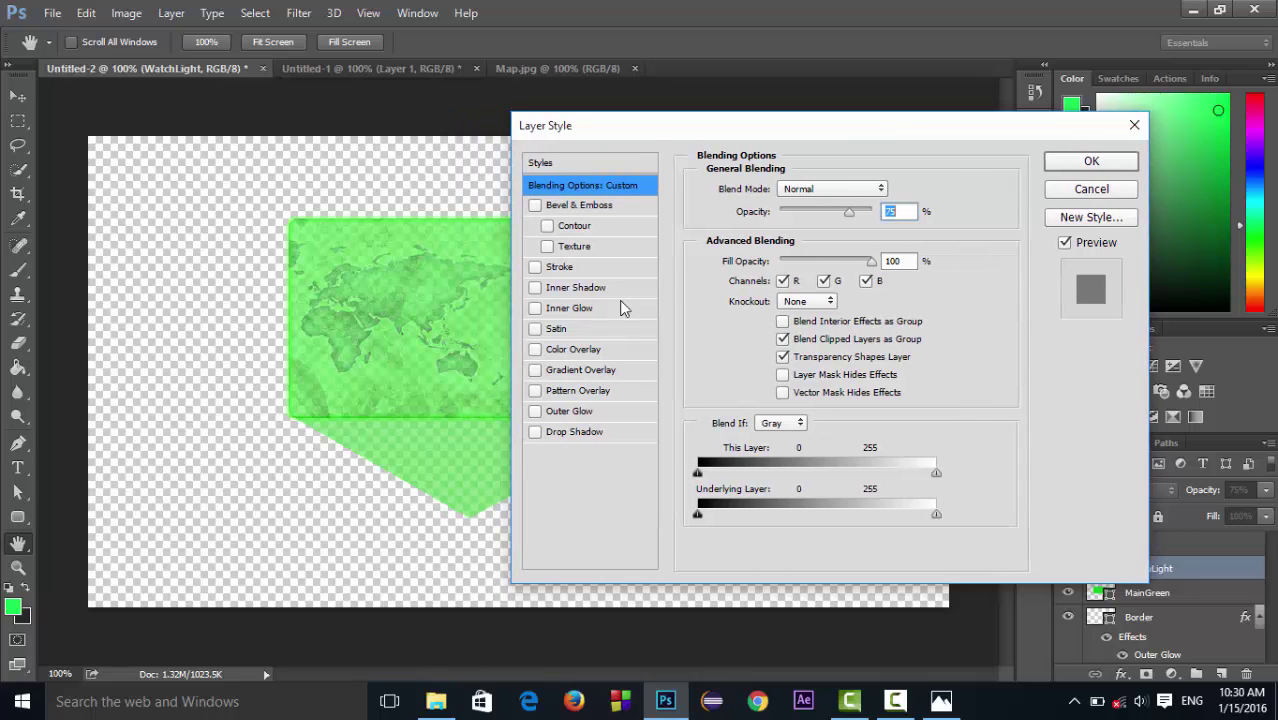
click(621, 311)
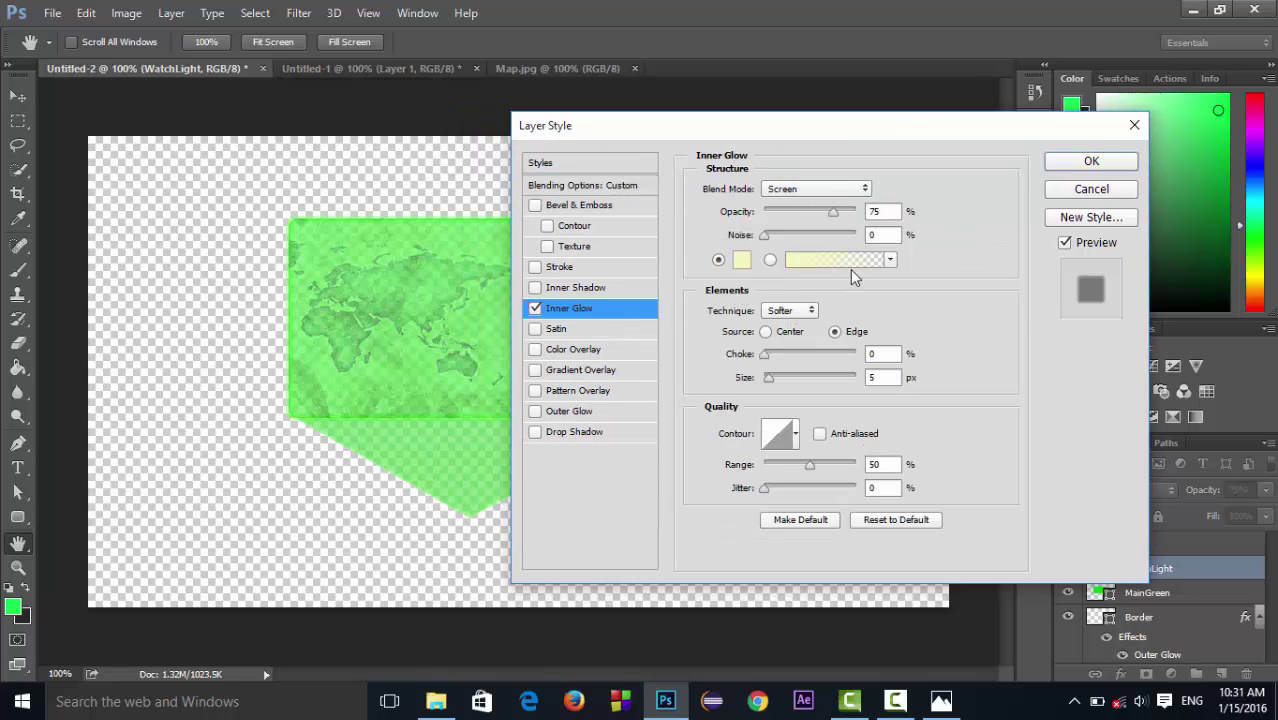
click(535, 309)
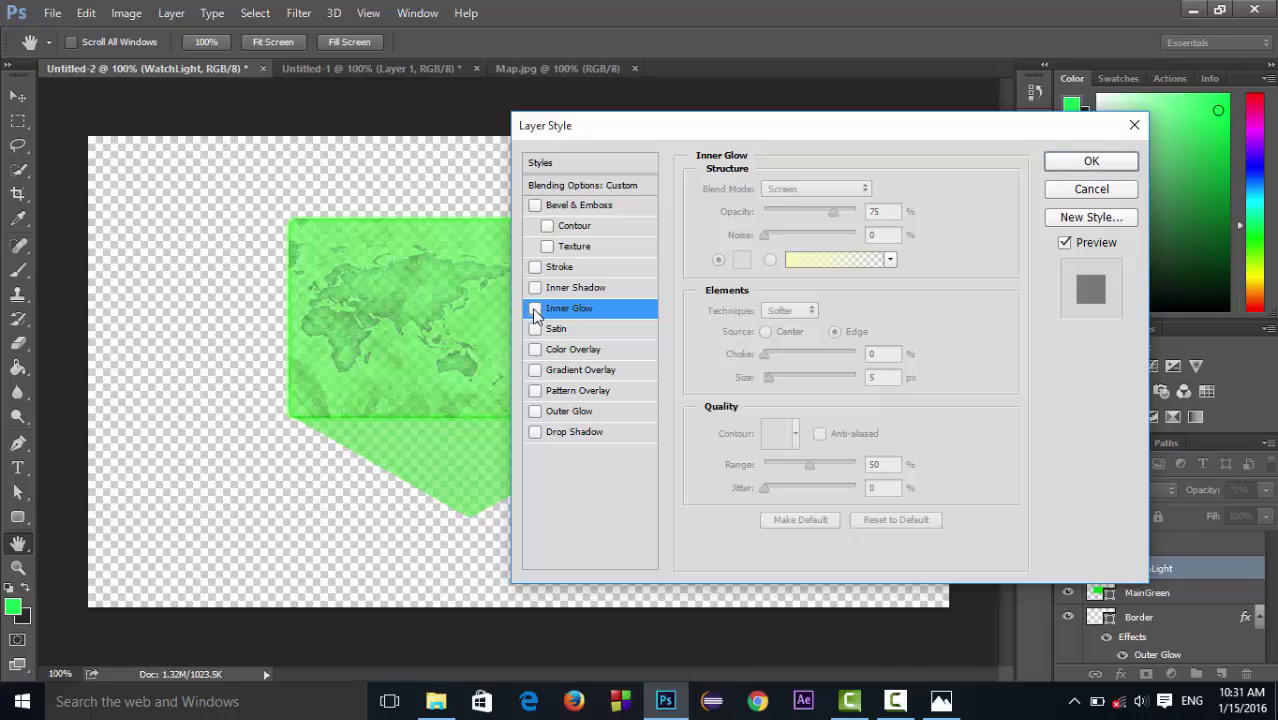
click(535, 309)
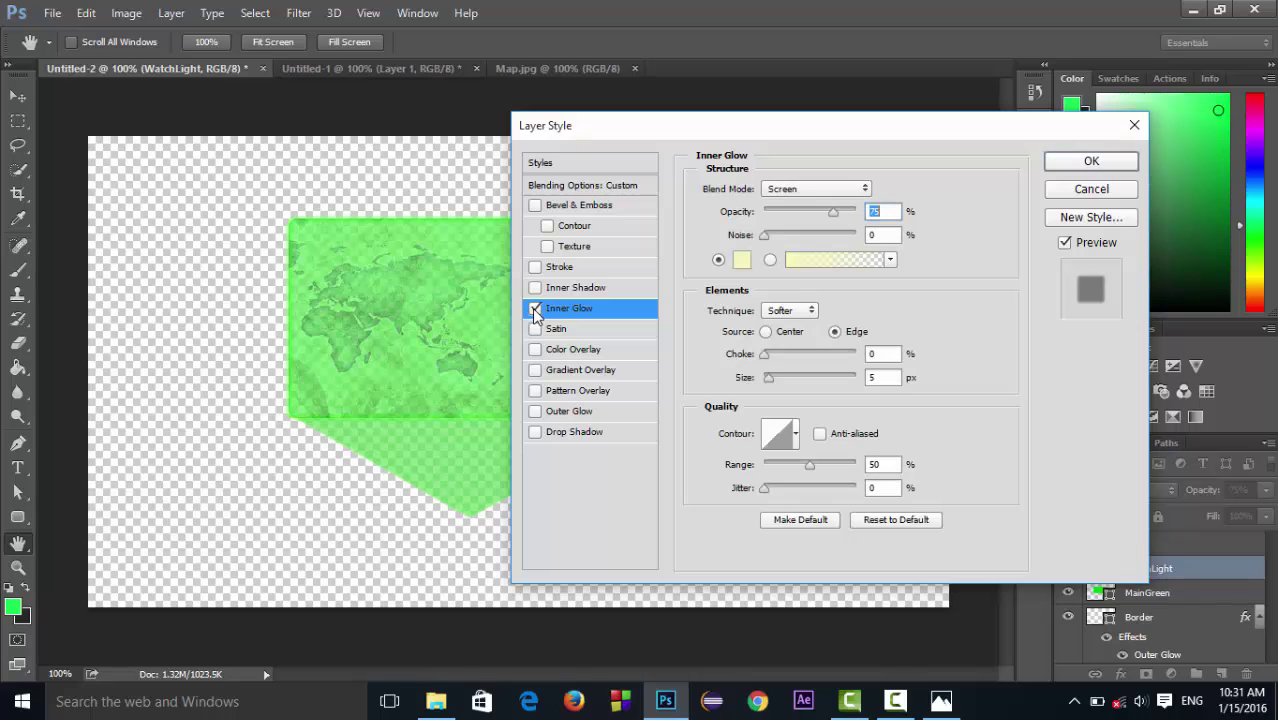
click(770, 382)
drag(772, 382, 777, 383)
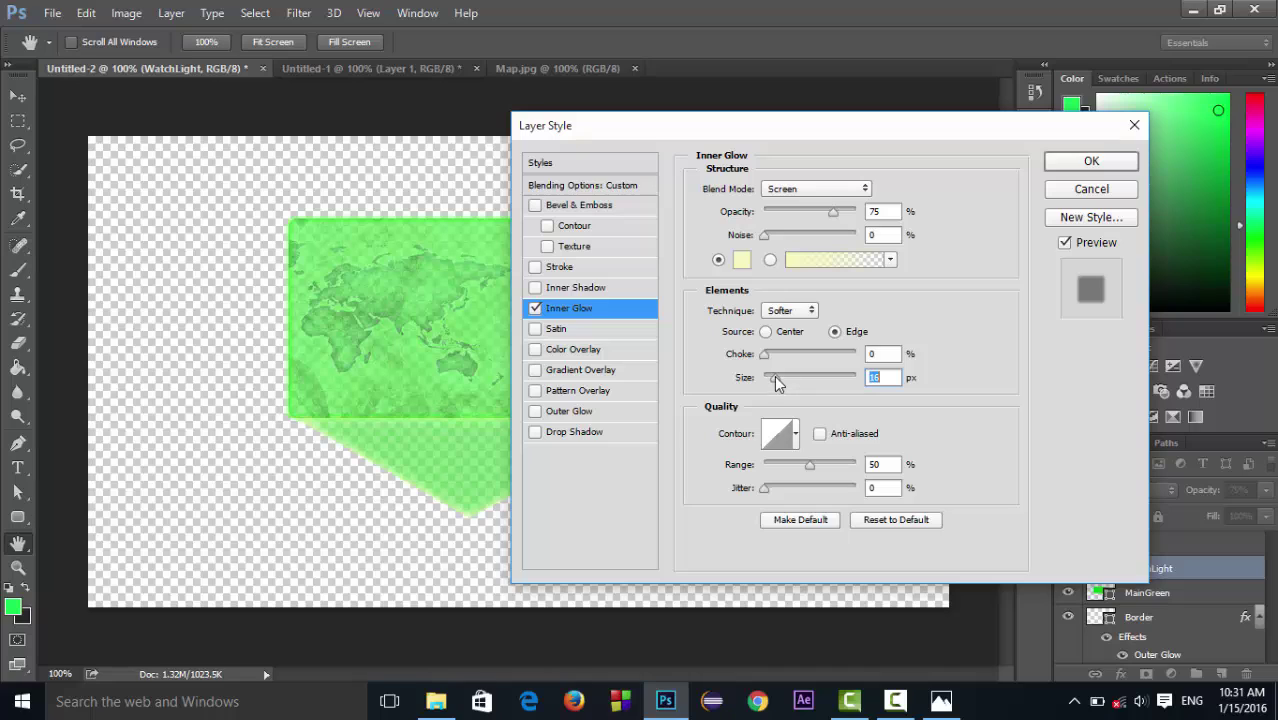
drag(777, 379, 768, 362)
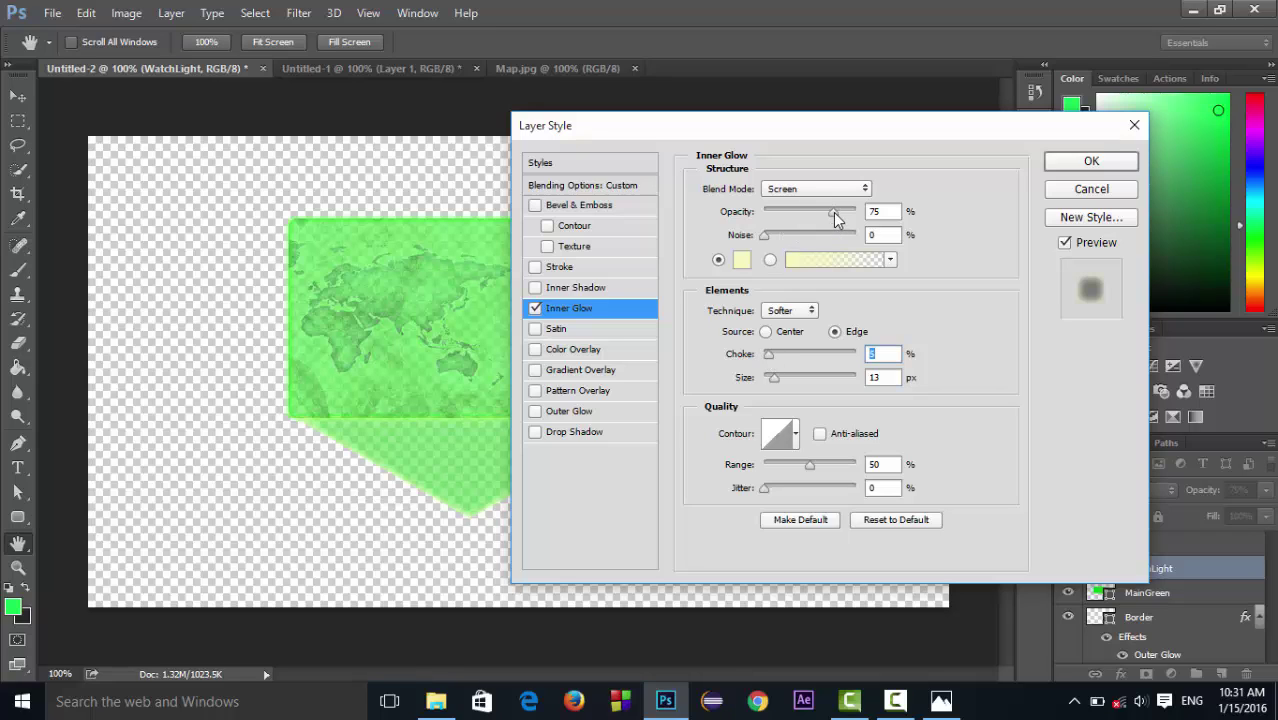
mouse_move(836, 222)
mouse_down()
mouse_move(856, 220)
mouse_move(826, 214)
mouse_up()
drag(812, 460, 808, 473)
click(1050, 164)
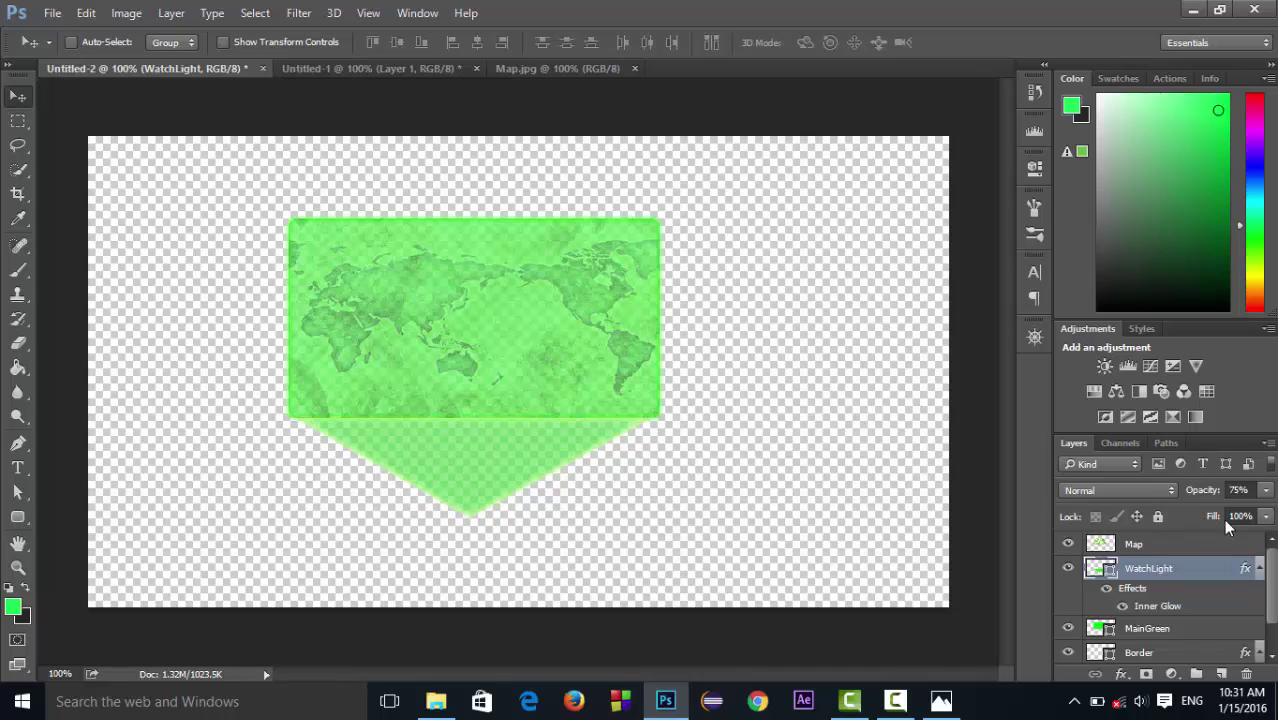
click(941, 701)
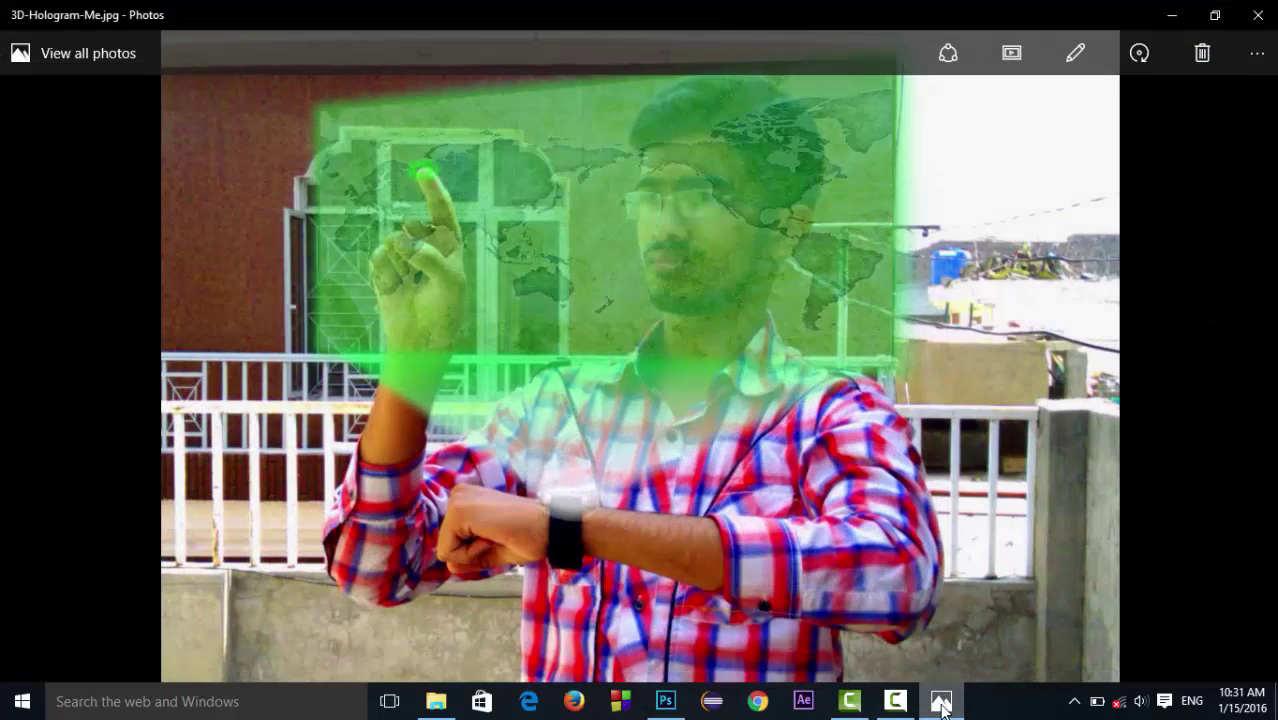
click(941, 701)
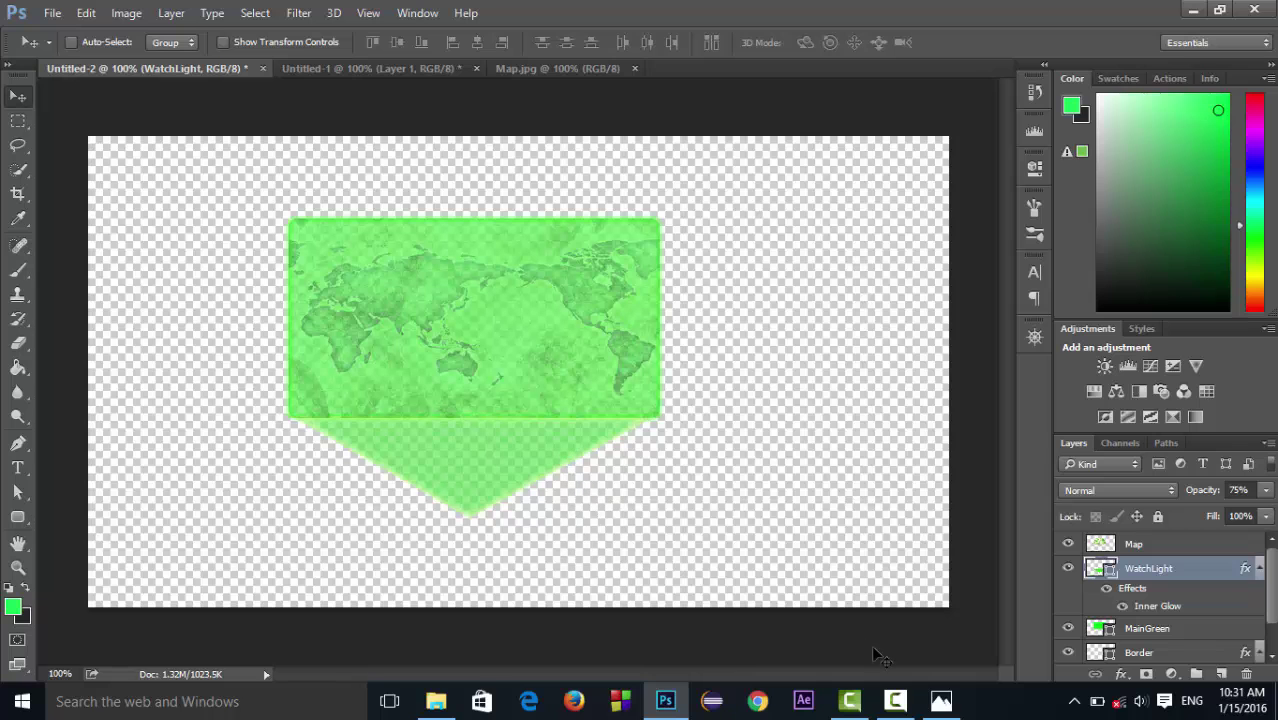
click(943, 703)
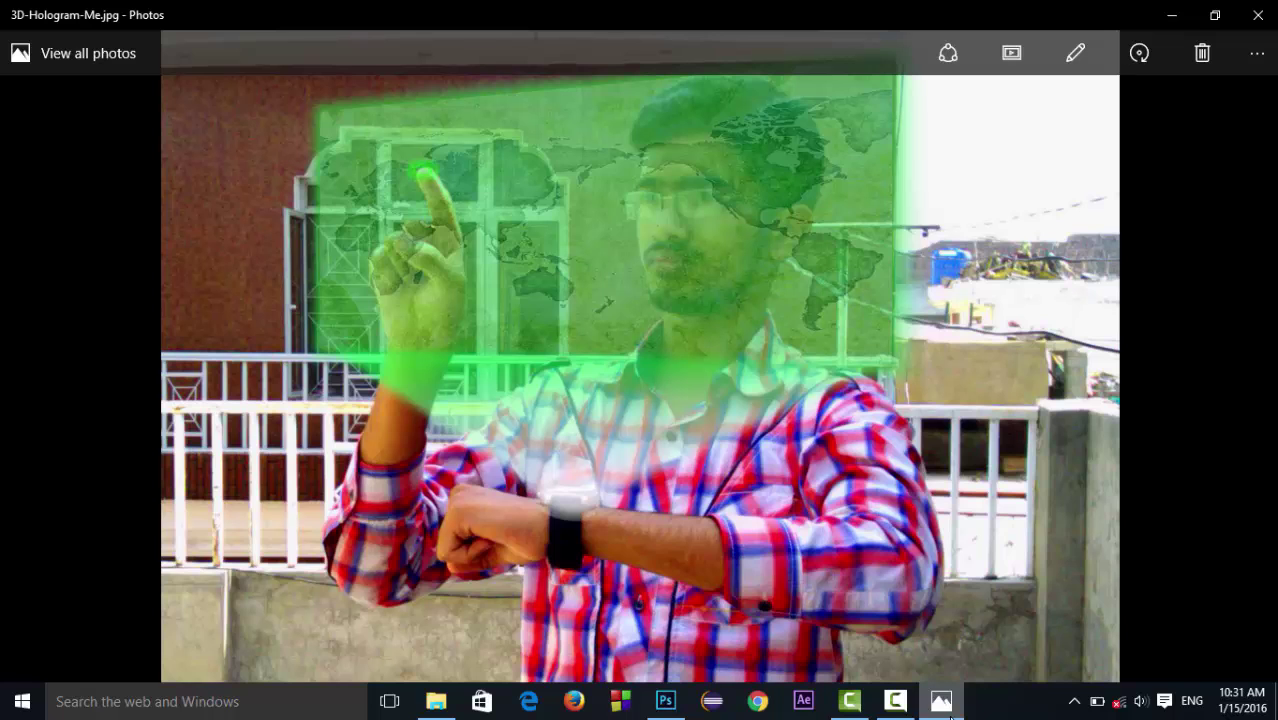
click(945, 705)
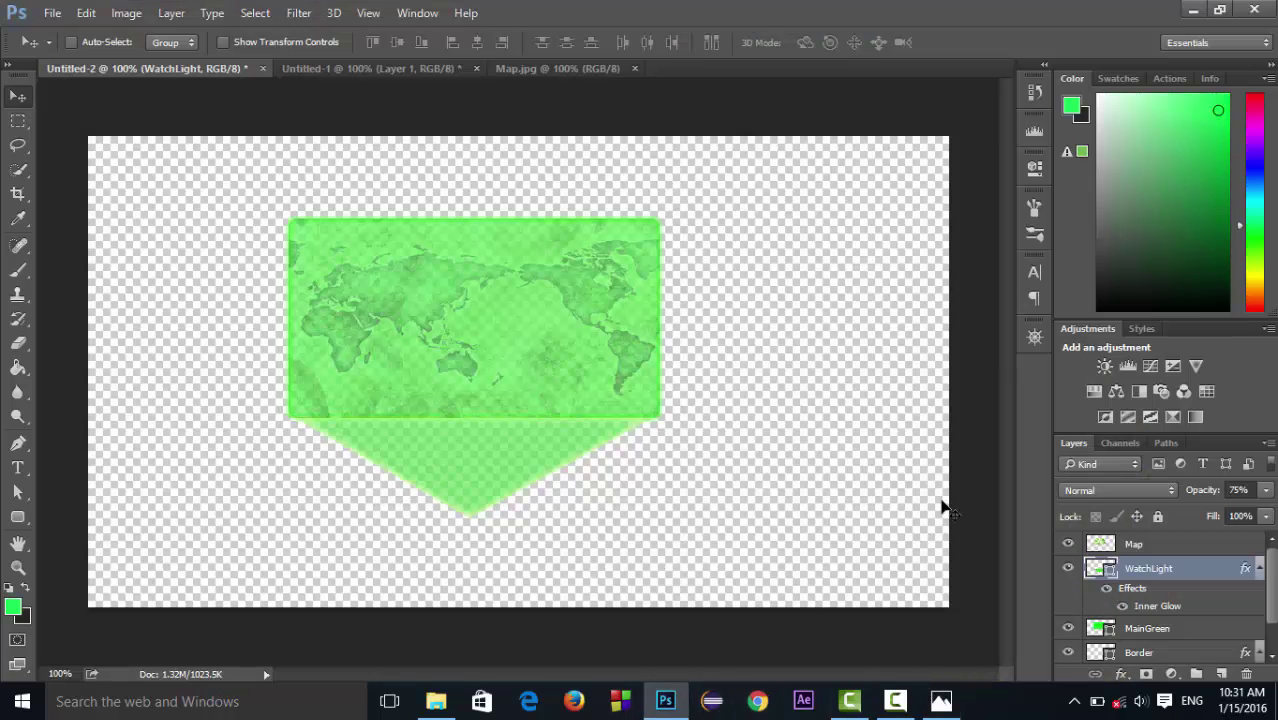
Step: Turn on a black-to-white Gradient Overlay for WatchLight and open it in the Gradient Editor
double_click(1186, 572)
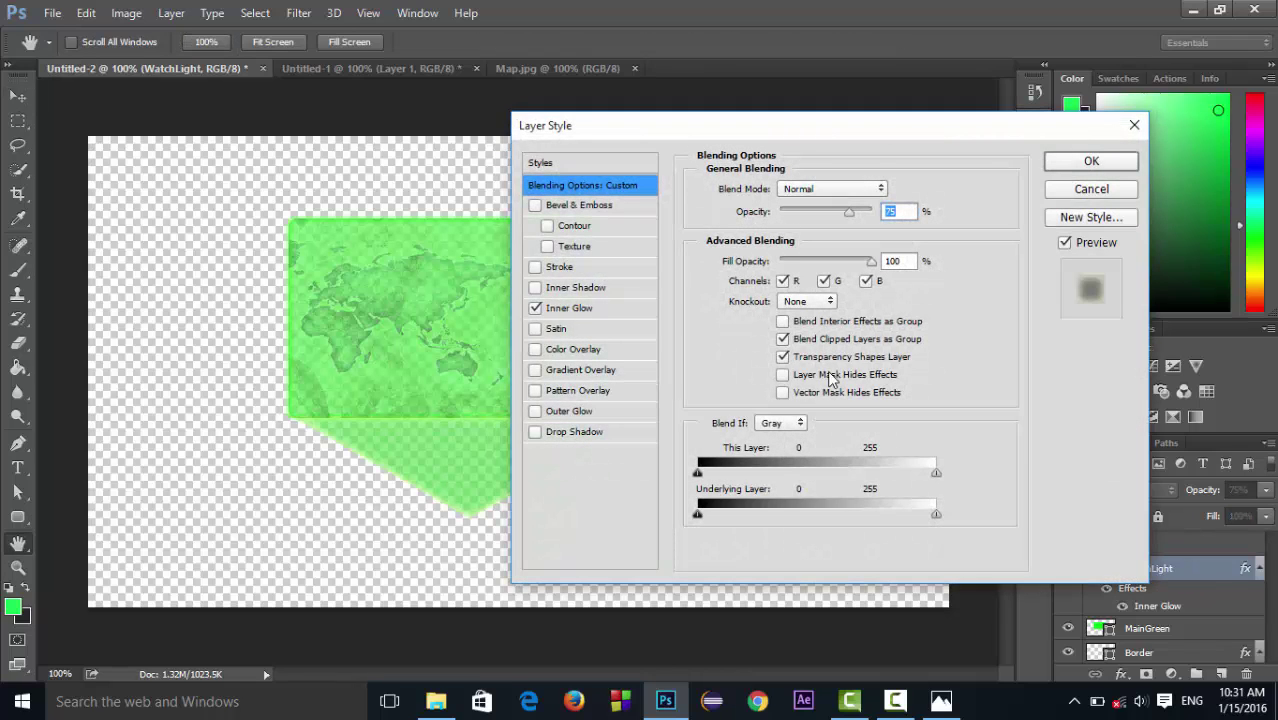
click(628, 371)
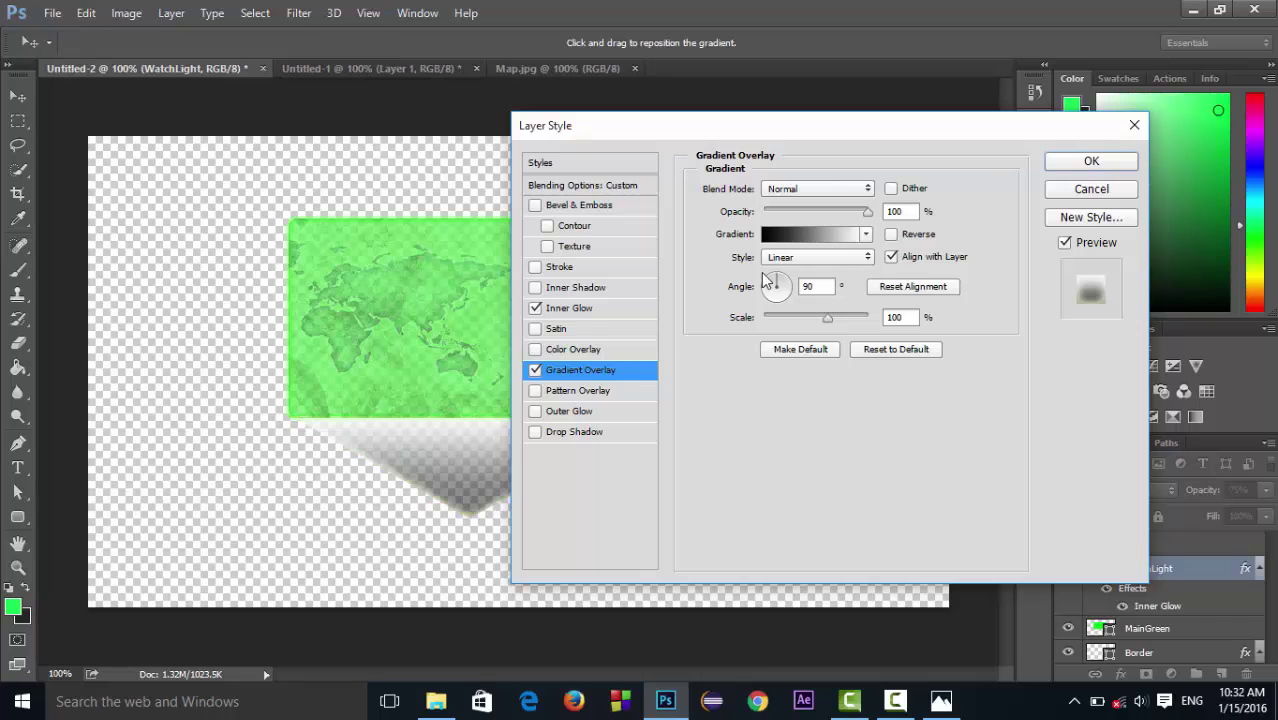
click(866, 234)
click(772, 213)
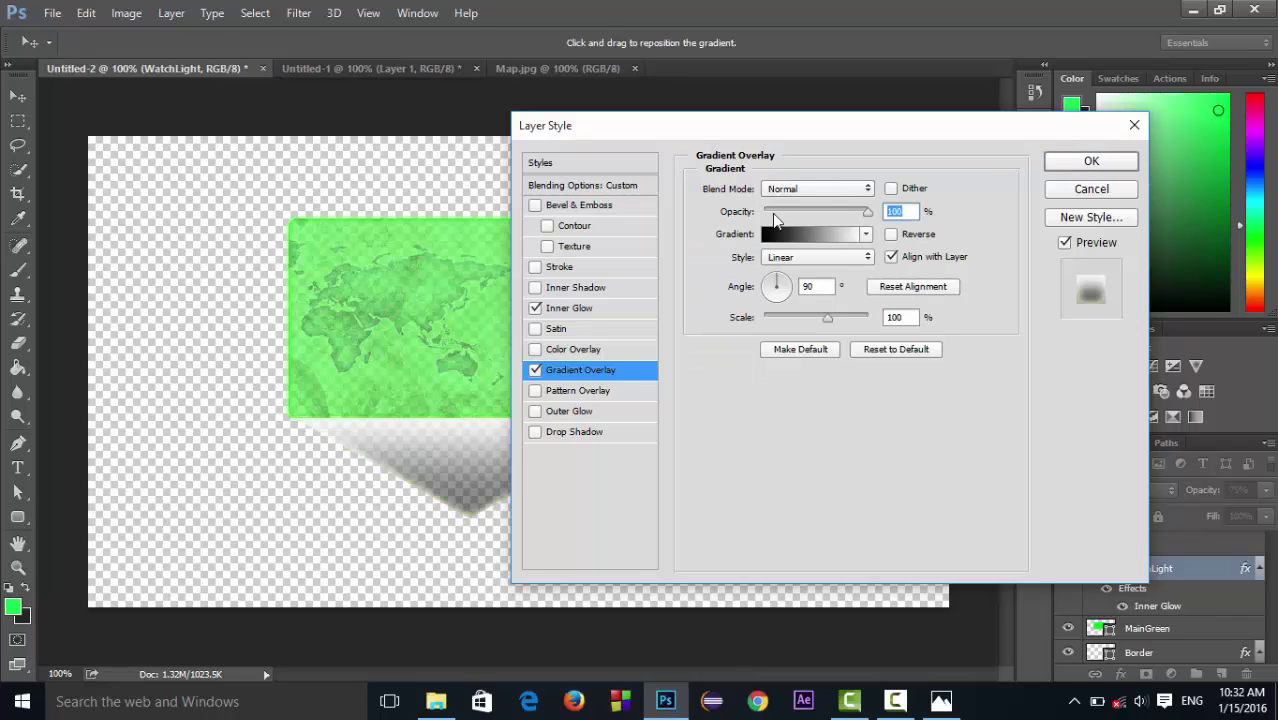
click(826, 241)
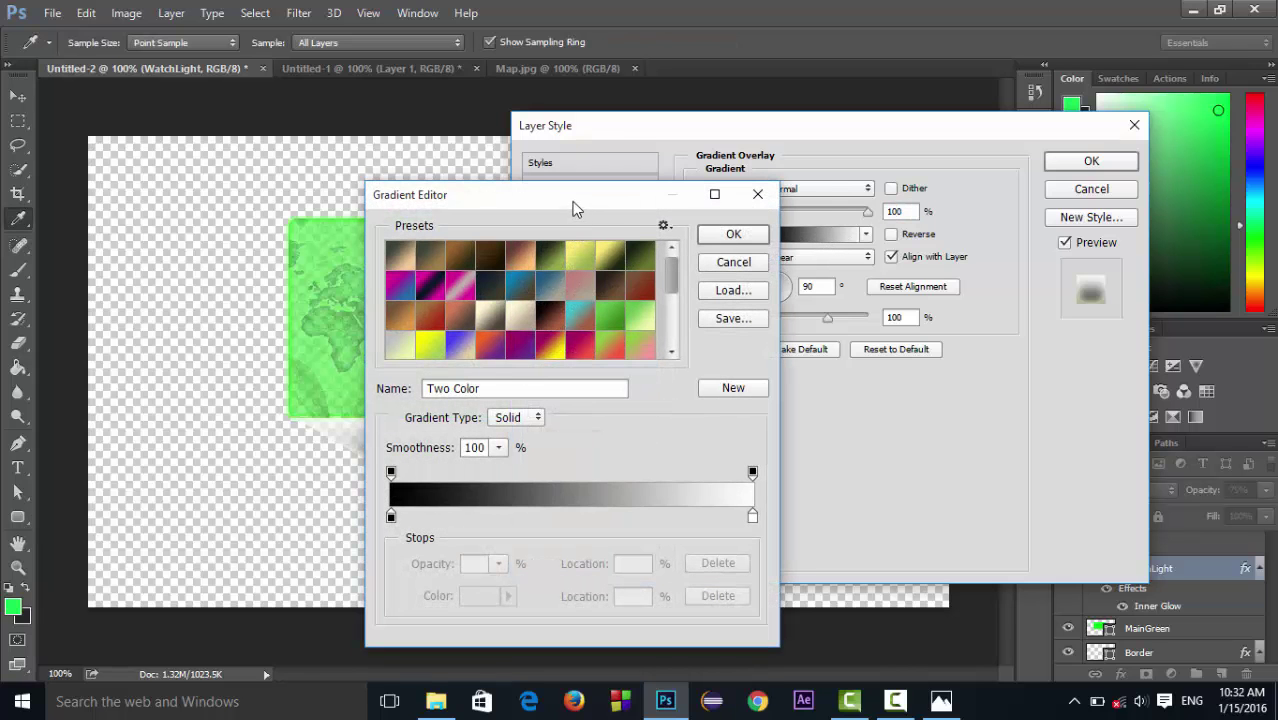
Step: Name the new gradient 'Holog' in the Gradient Editor
drag(575, 208, 723, 161)
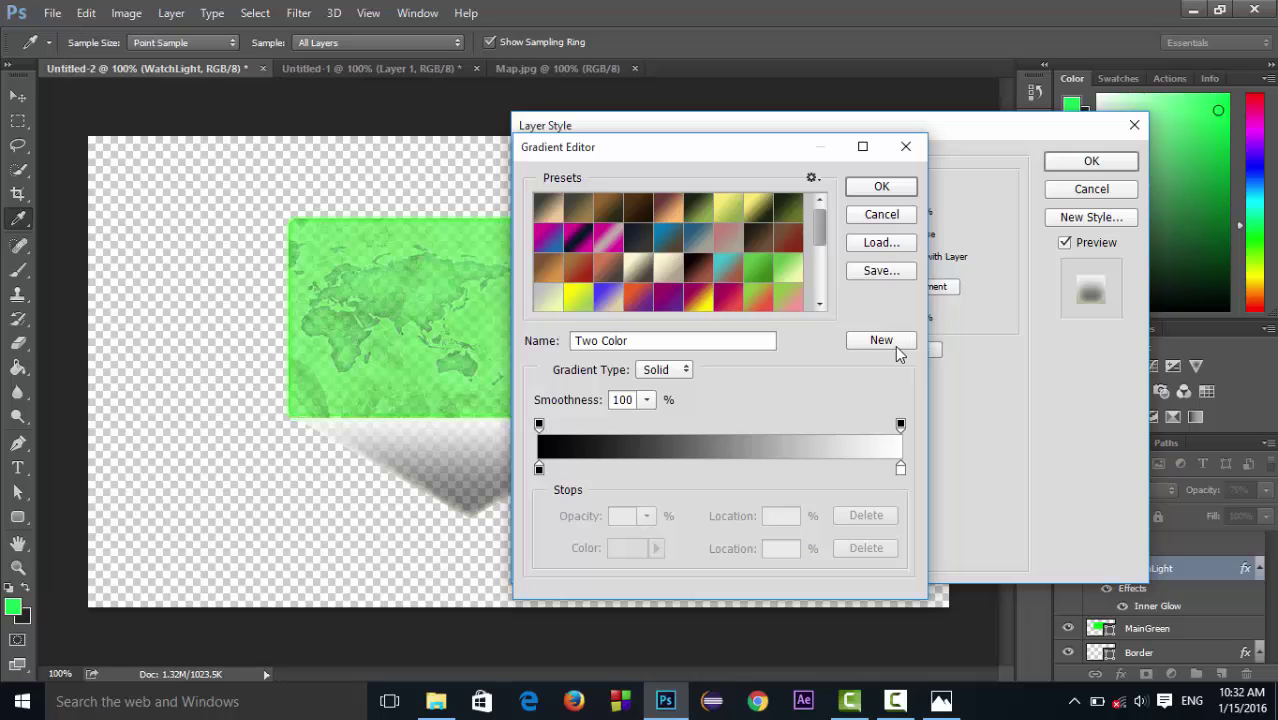
scroll(889, 350, down, 5)
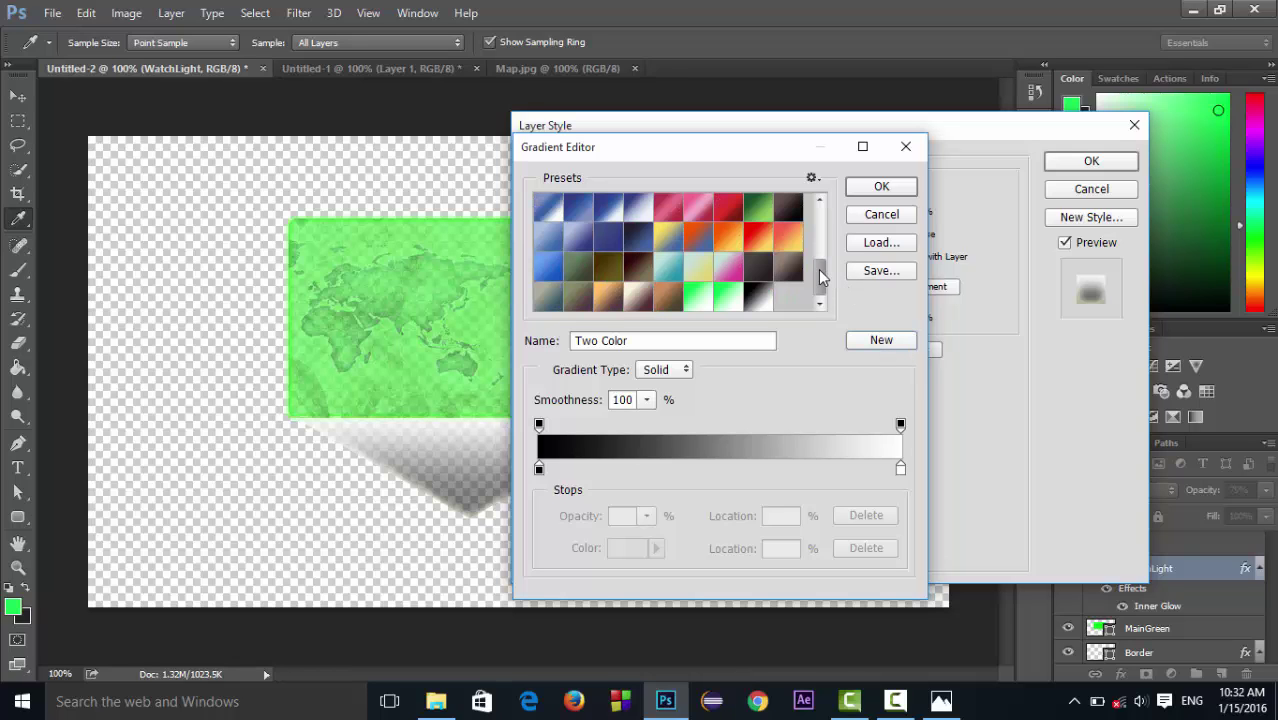
click(706, 343)
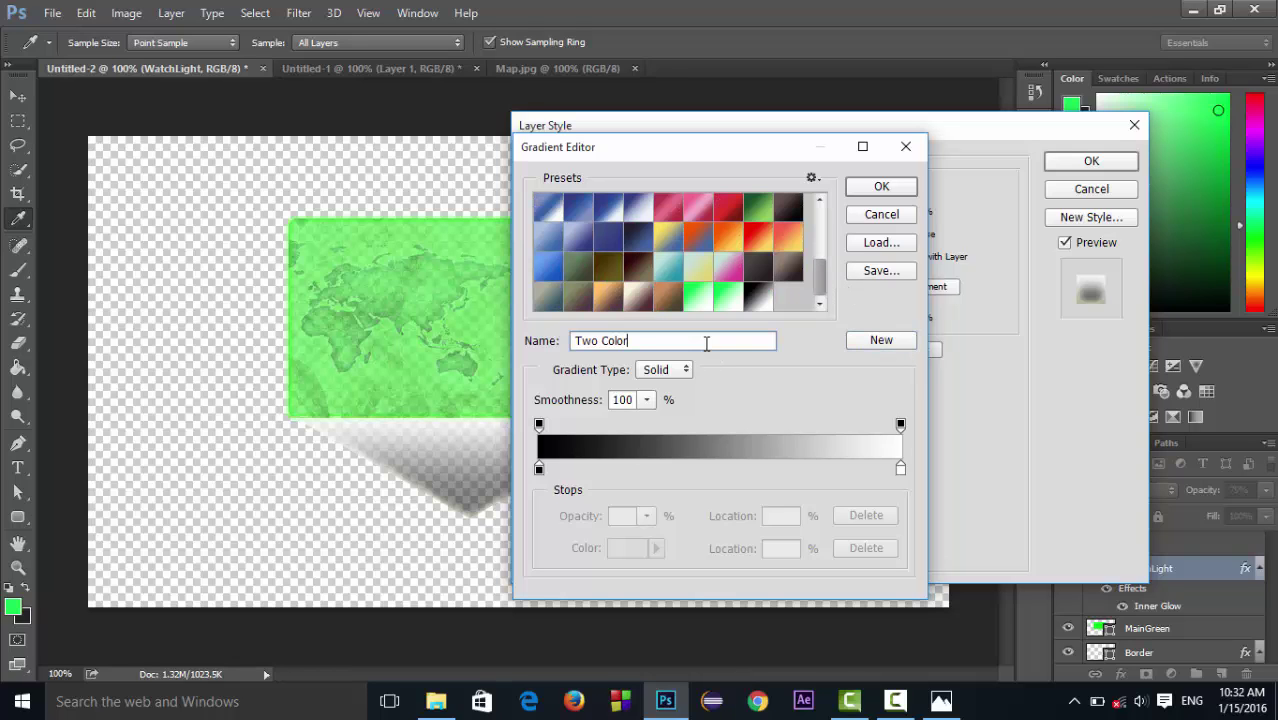
key(ctrl+a)
text(Holog)
Step: Set the left stop to green 00cf0a, add a middle green stop at 51%, and reverse the gradient
click(539, 471)
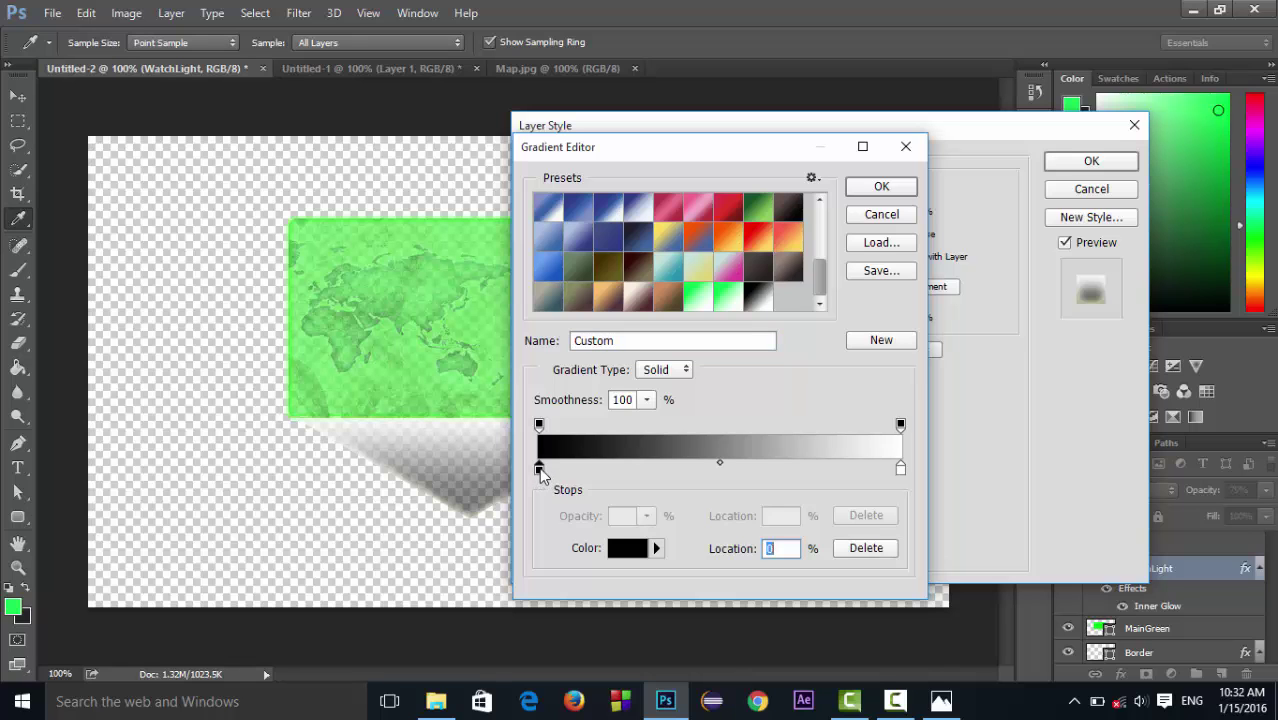
click(632, 548)
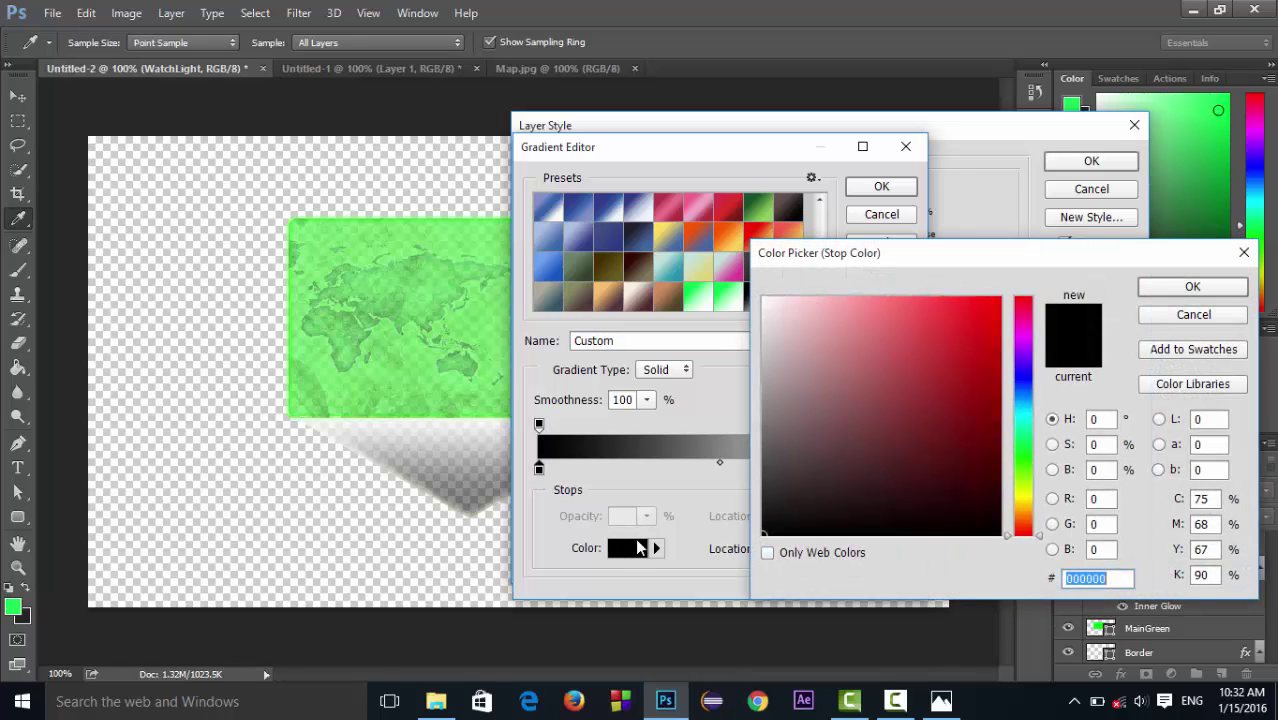
click(1015, 455)
click(987, 349)
click(1008, 342)
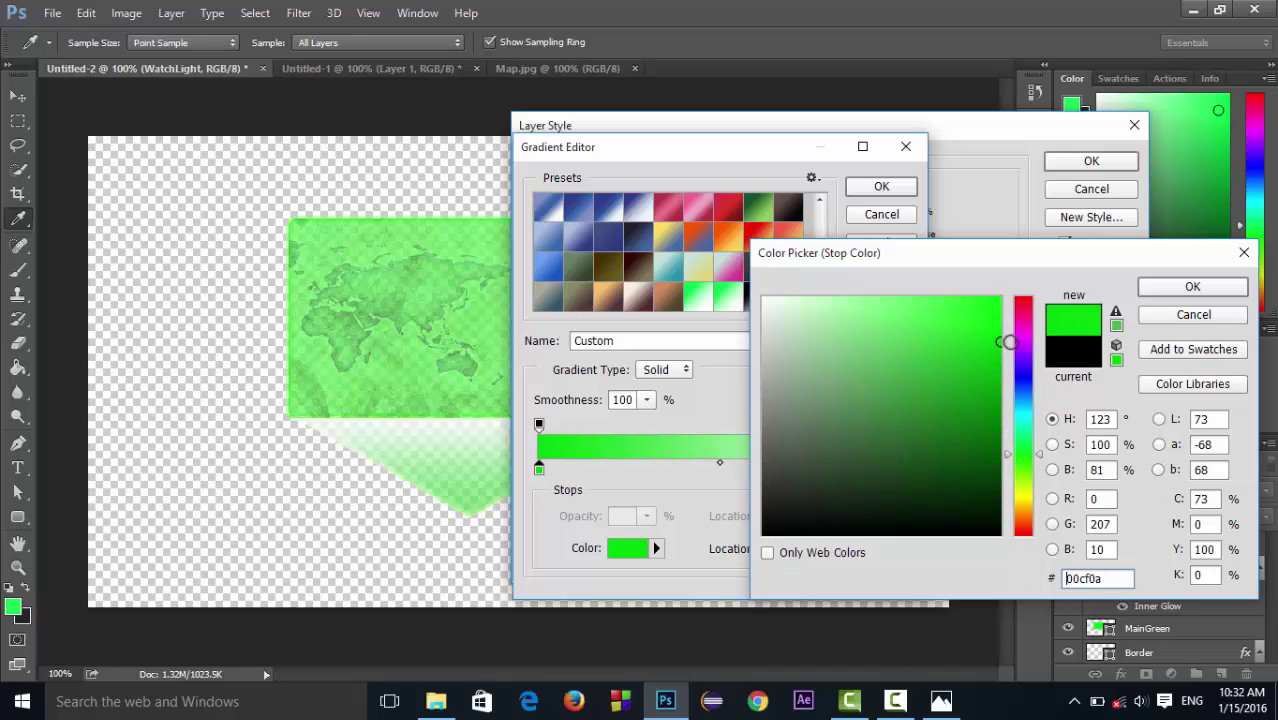
click(1172, 293)
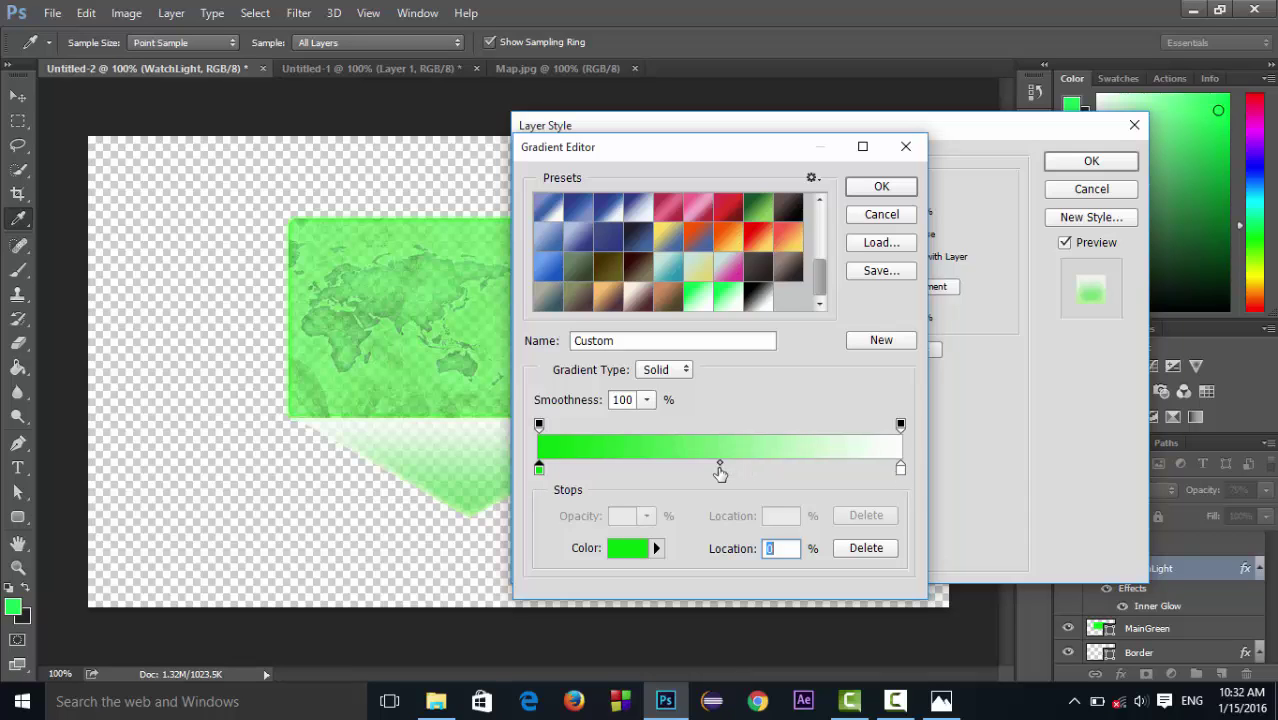
click(725, 470)
drag(730, 473, 725, 478)
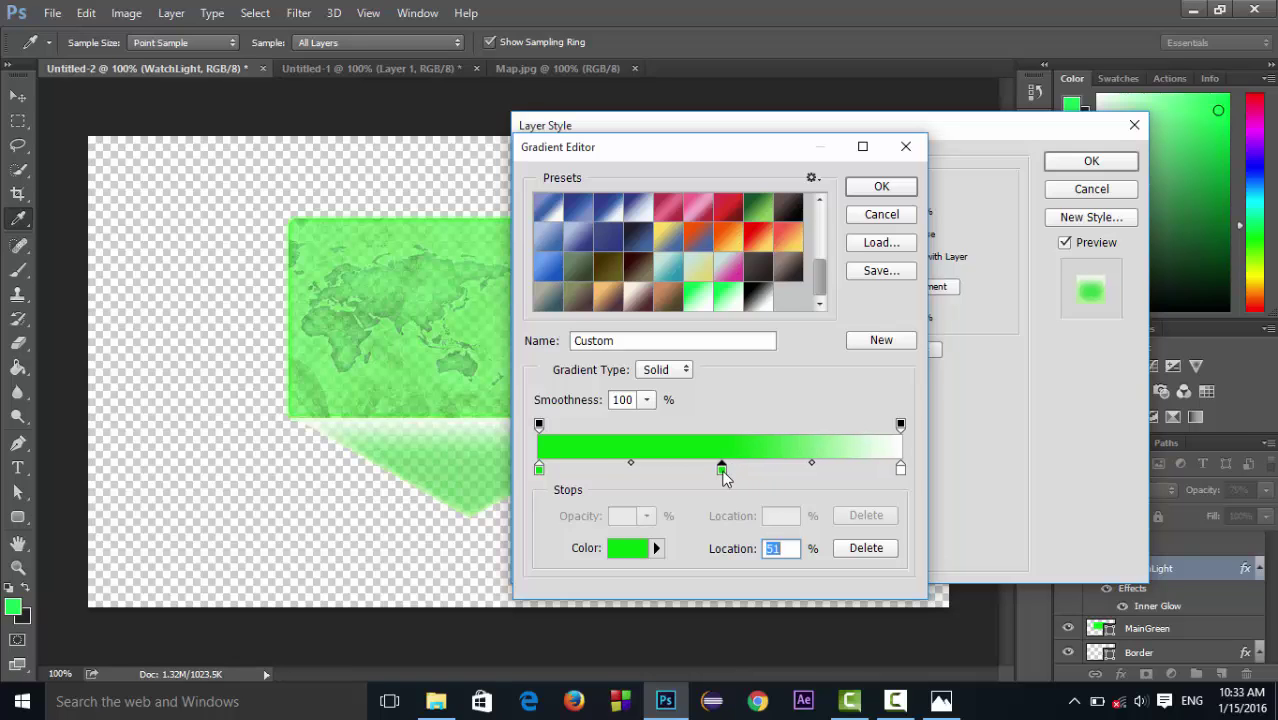
click(880, 189)
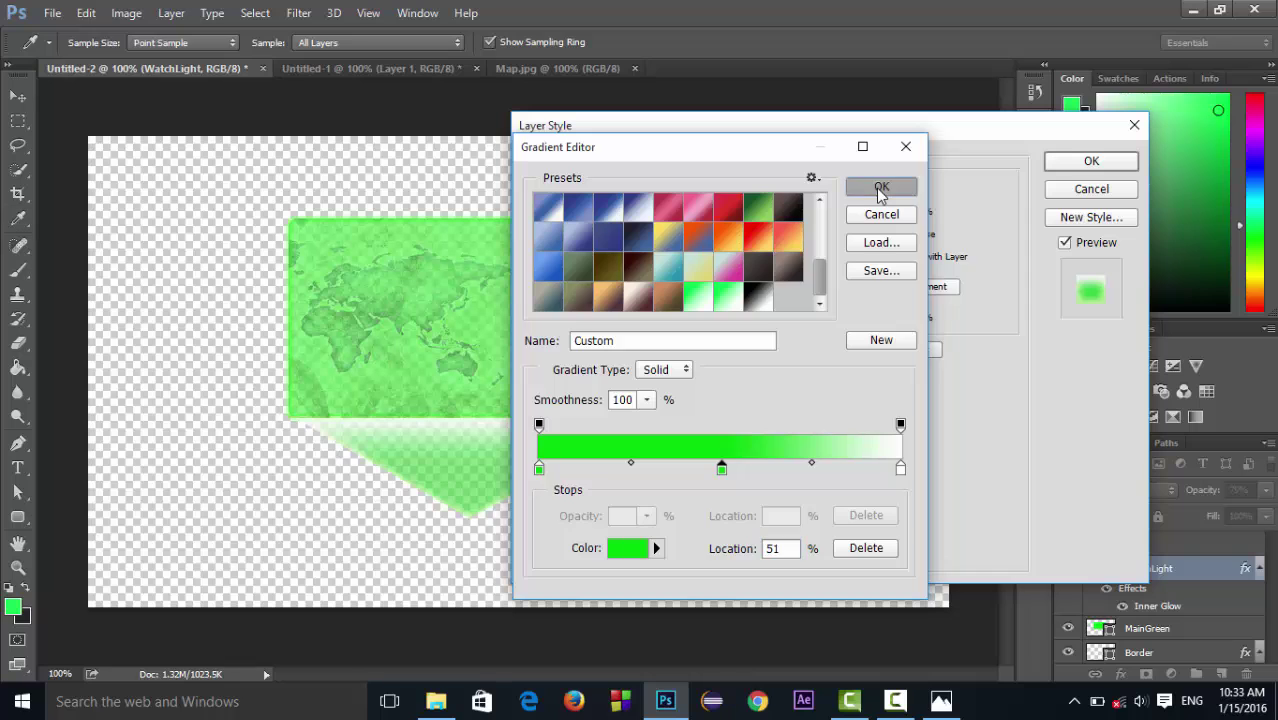
click(891, 235)
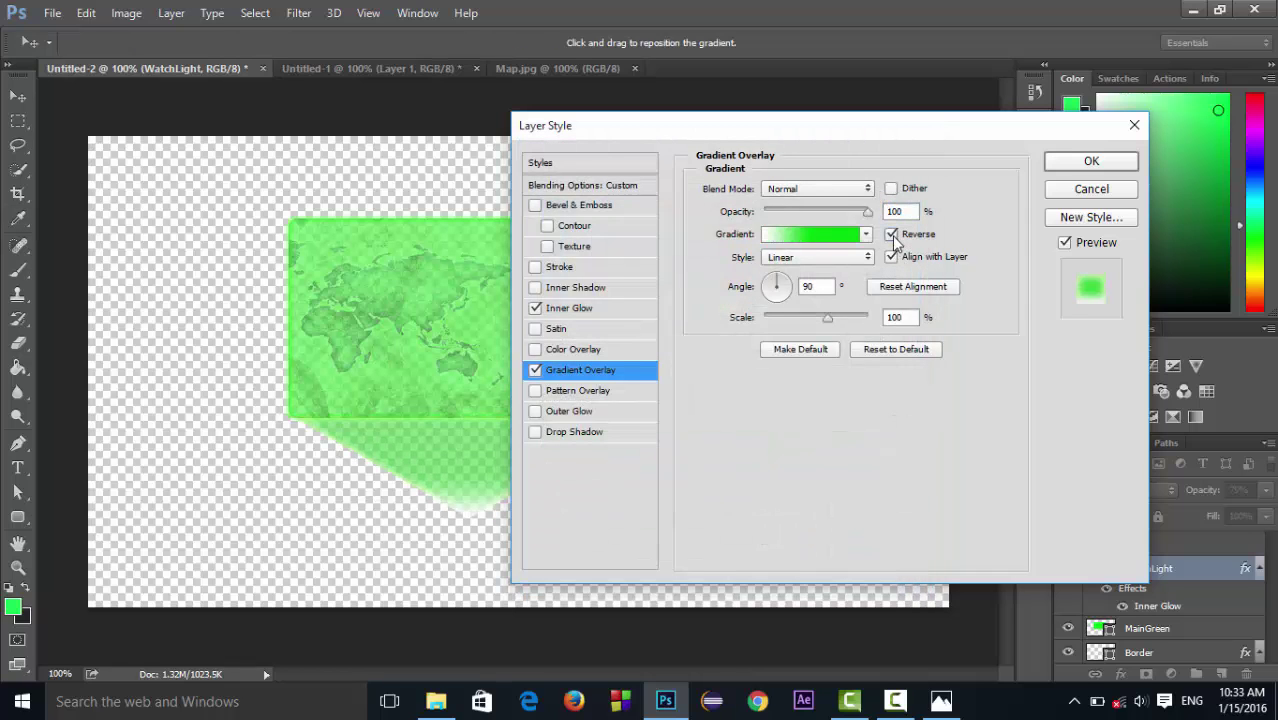
Step: Shift the middle green stop and its right midpoint leftward so the beam fades toward its tip
click(828, 240)
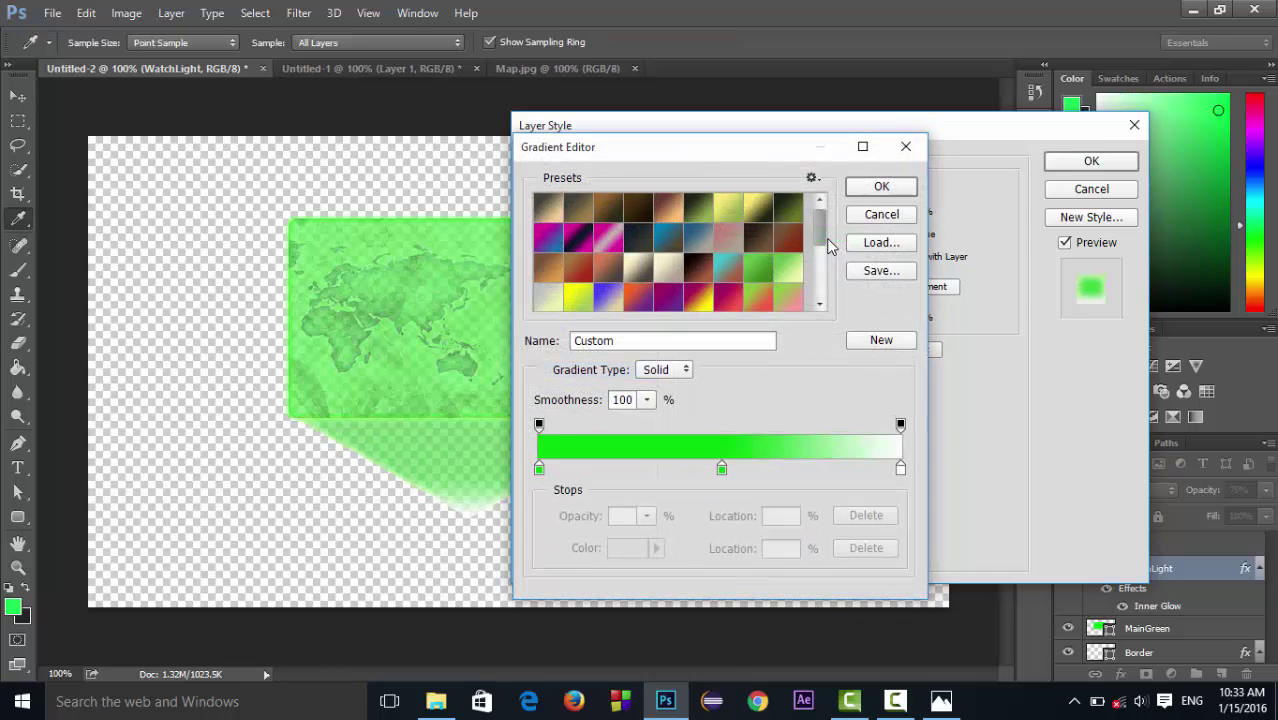
click(722, 468)
drag(724, 468, 707, 470)
click(803, 464)
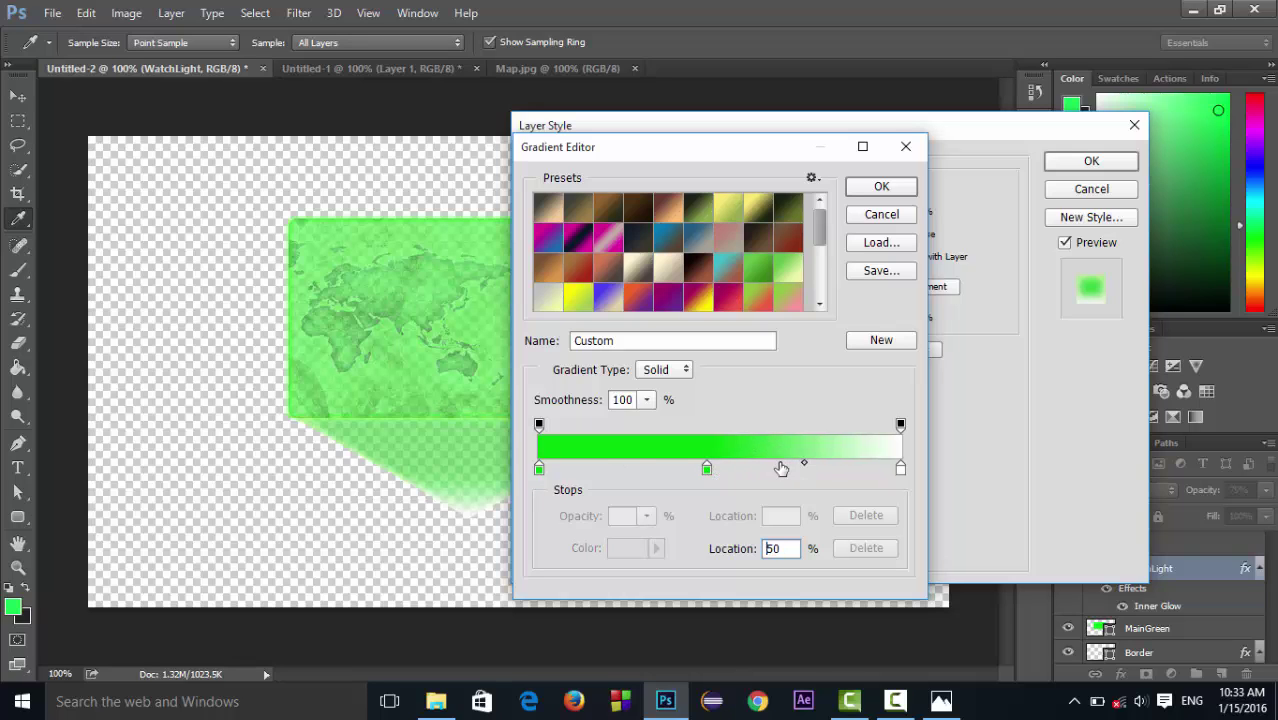
drag(809, 467, 624, 474)
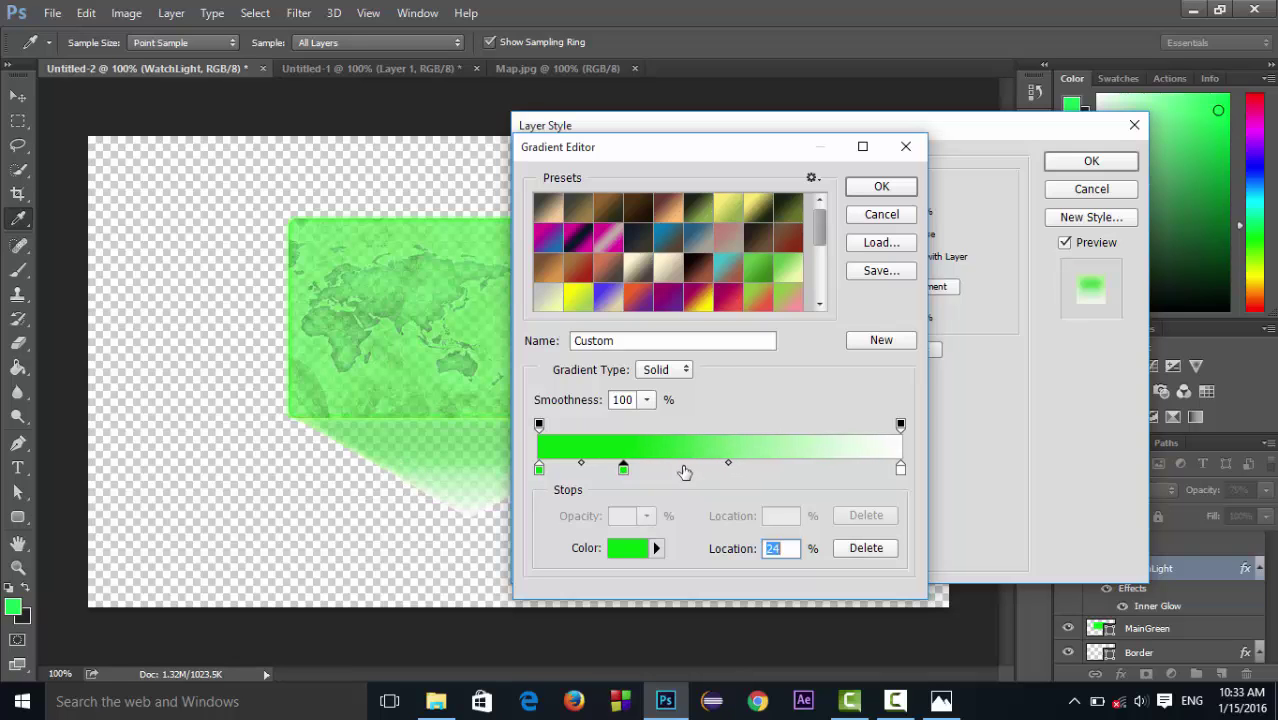
drag(729, 465, 757, 470)
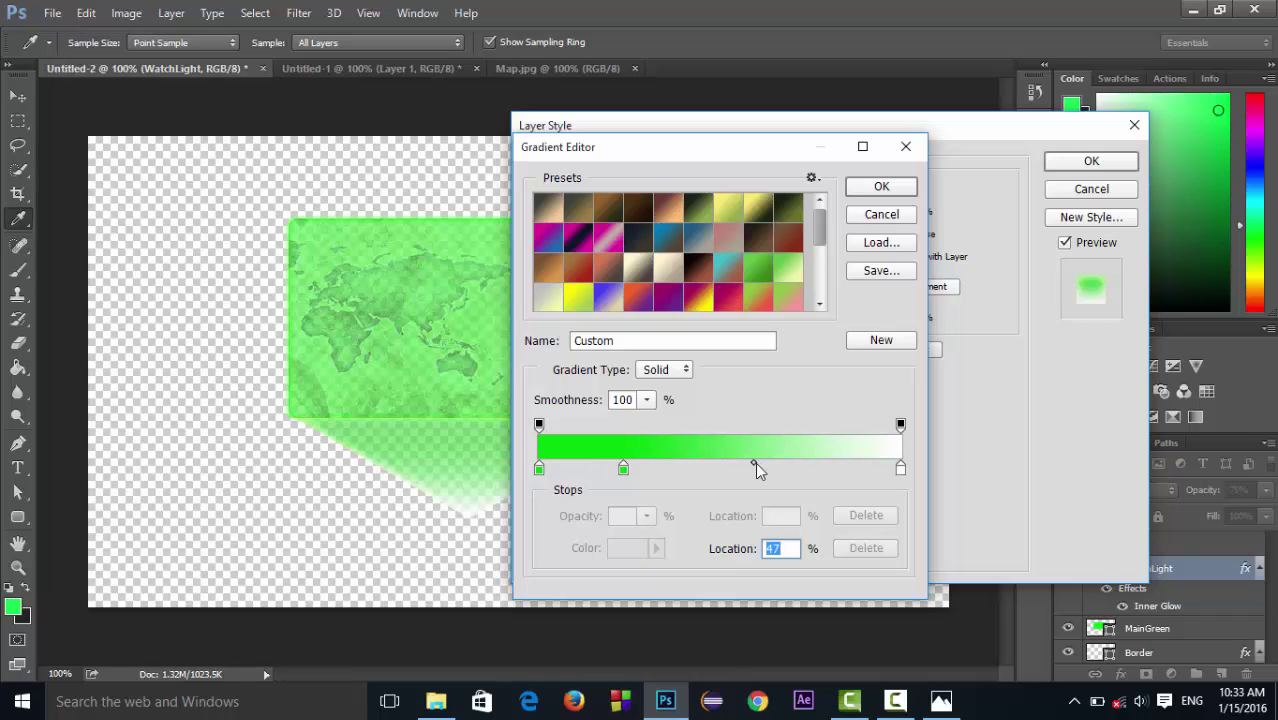
click(870, 190)
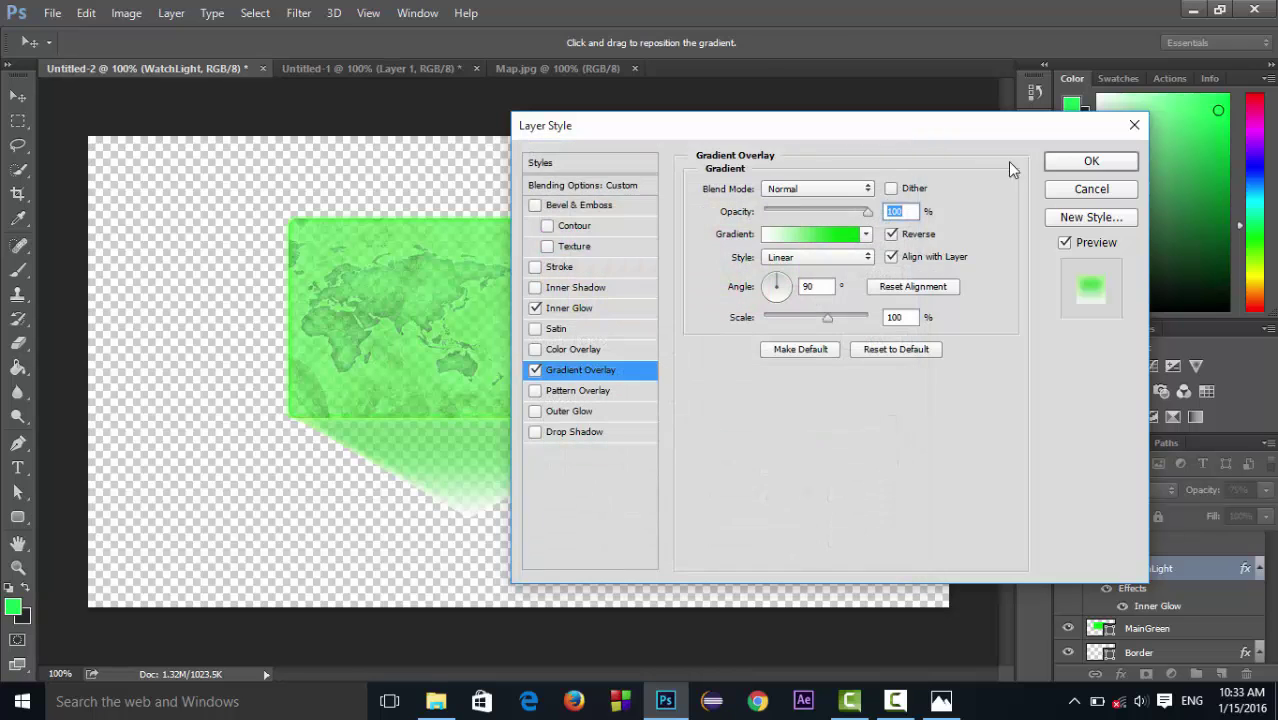
click(1088, 162)
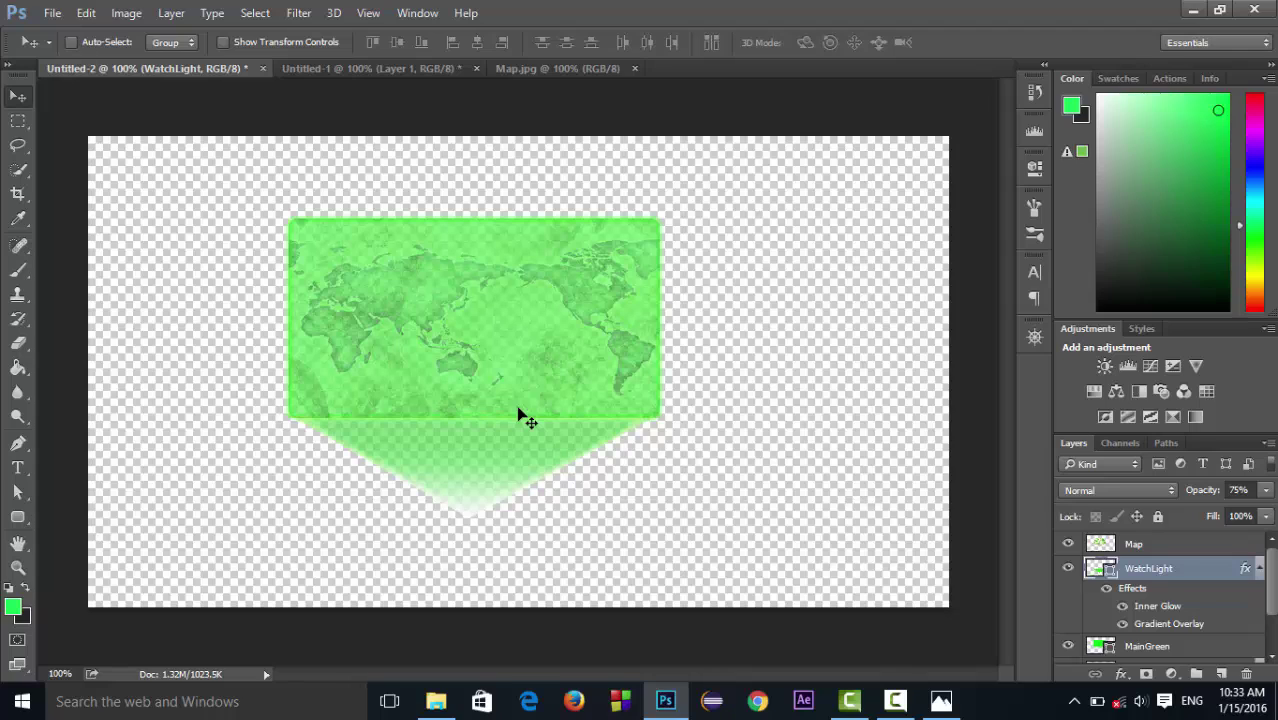
key(ctrl)
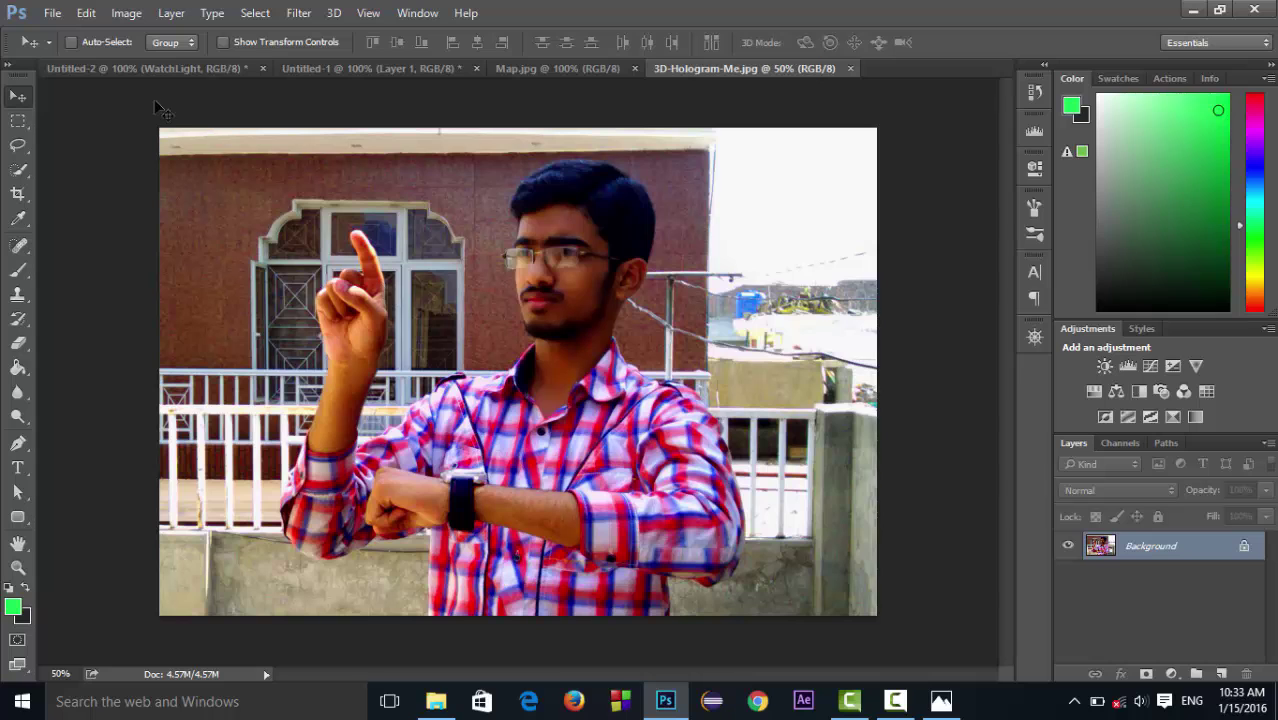
click(150, 67)
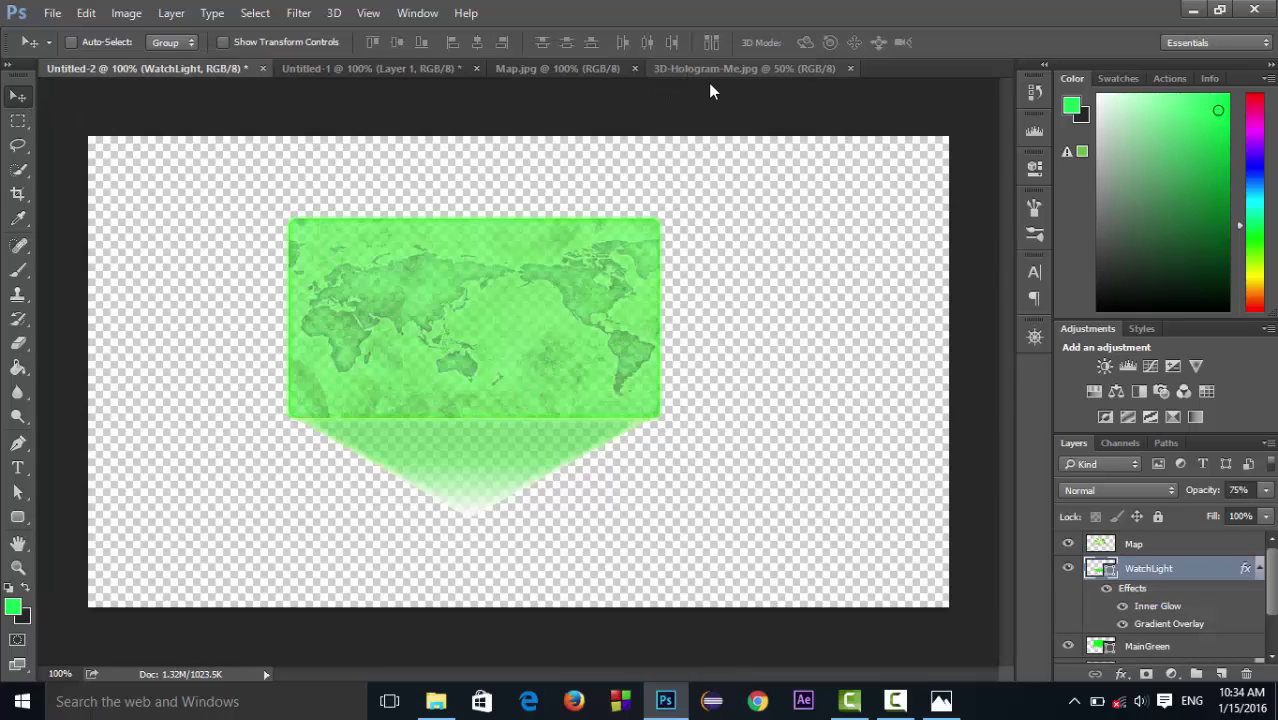
scroll(1272, 560, down, 3)
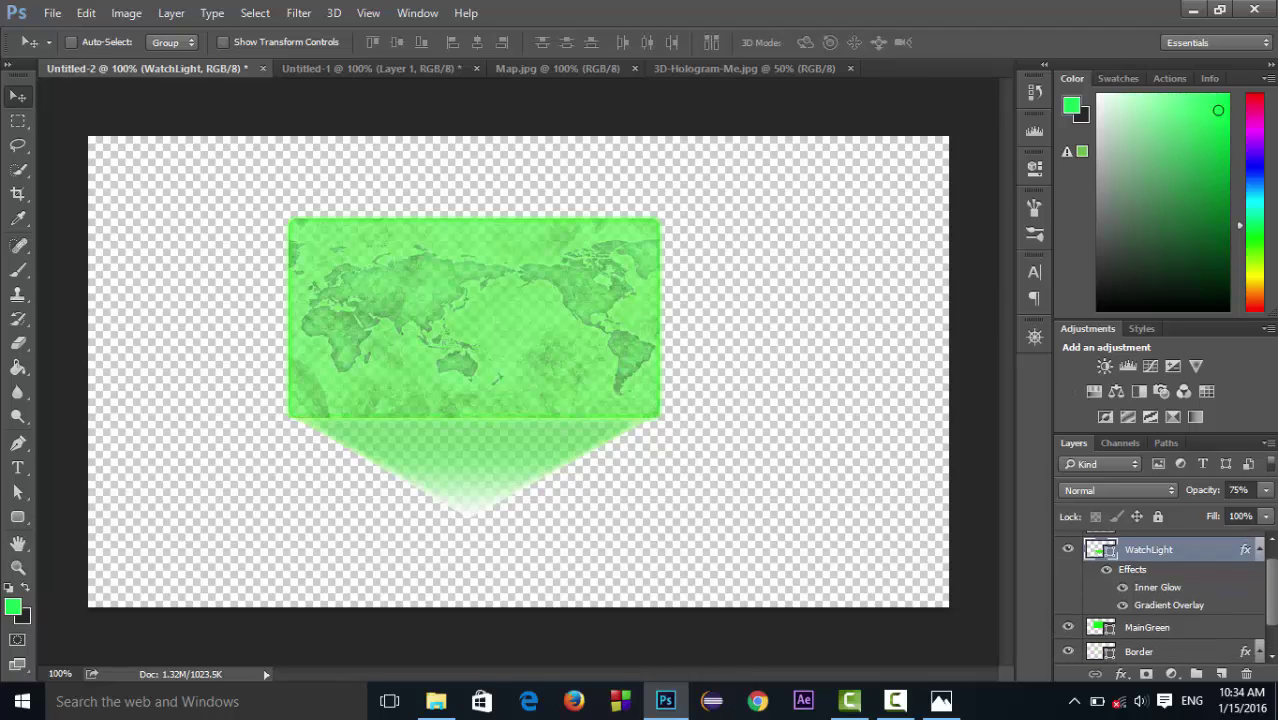
scroll(1274, 540, up, 3)
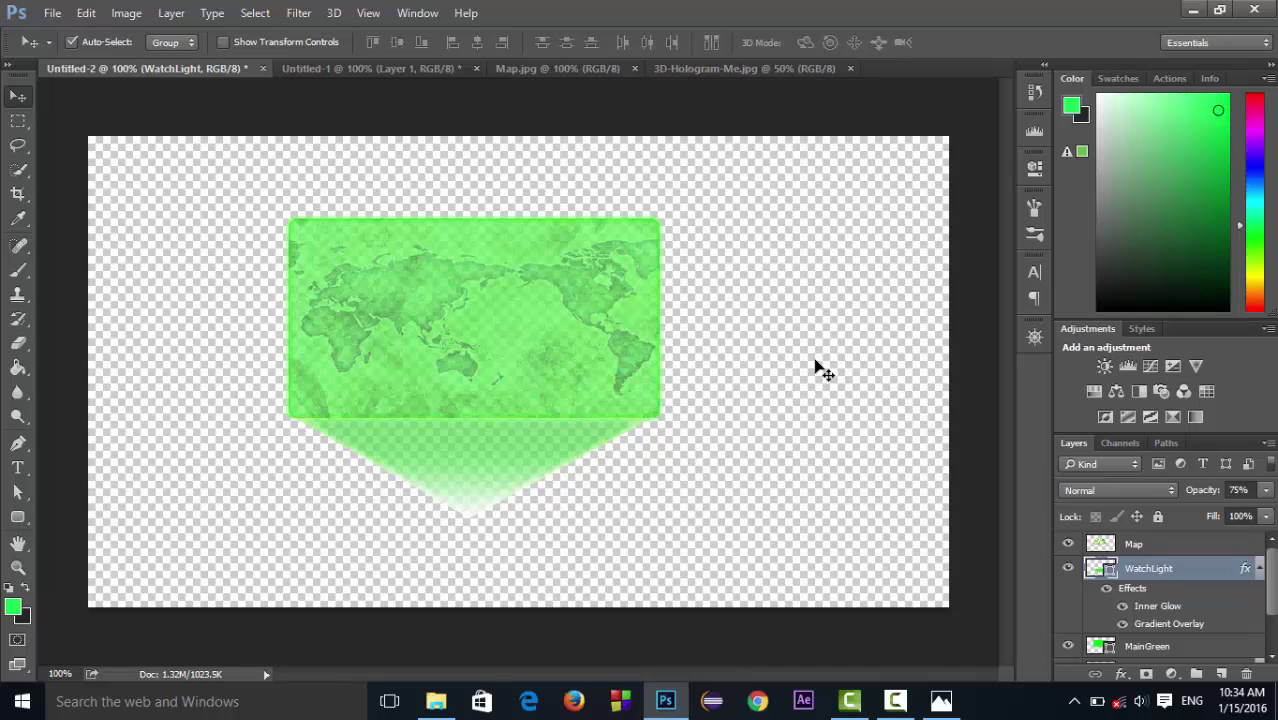
key(ctrl+s)
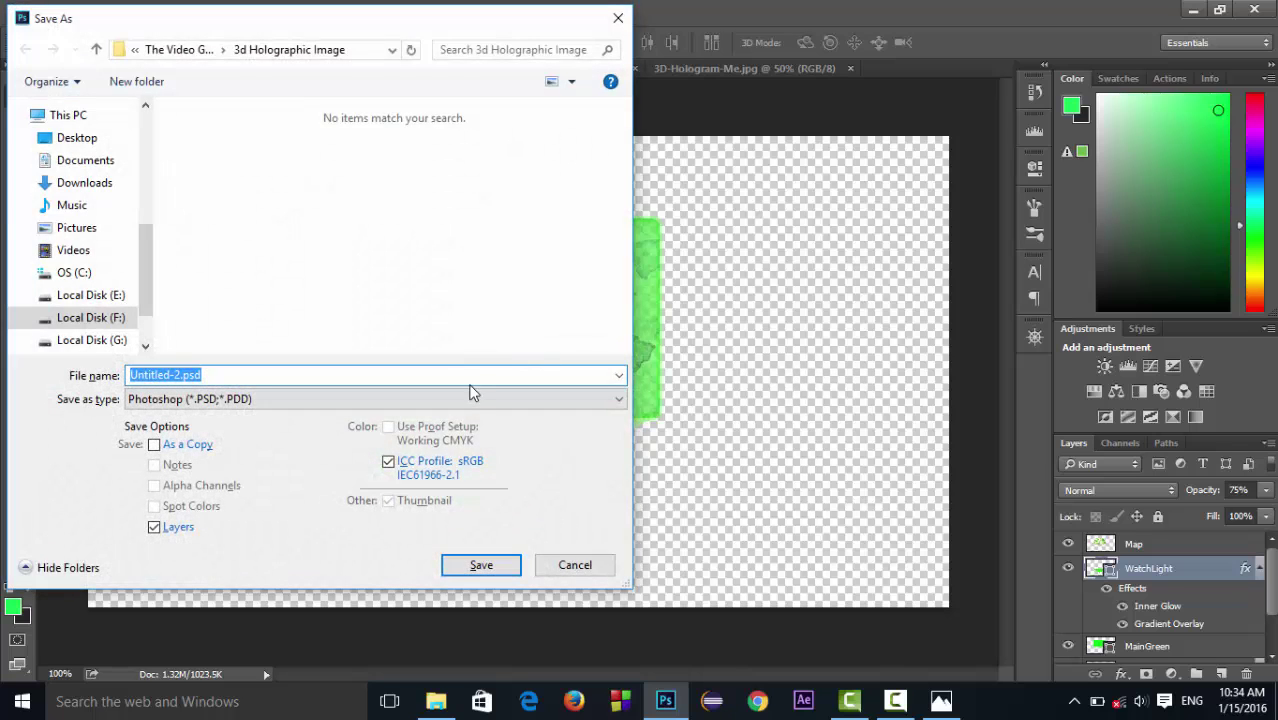
Step: Save the document as template.psd in Photoshop format, then bring up Save As for another copy
click(456, 399)
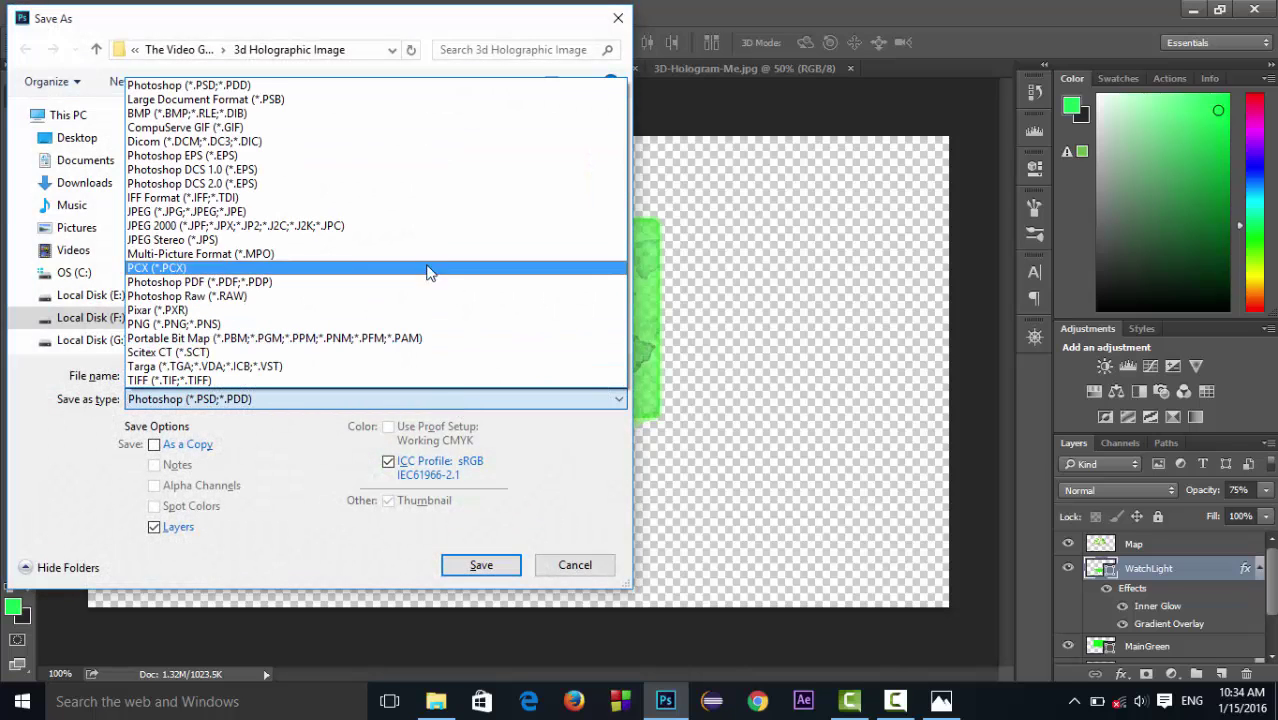
click(421, 87)
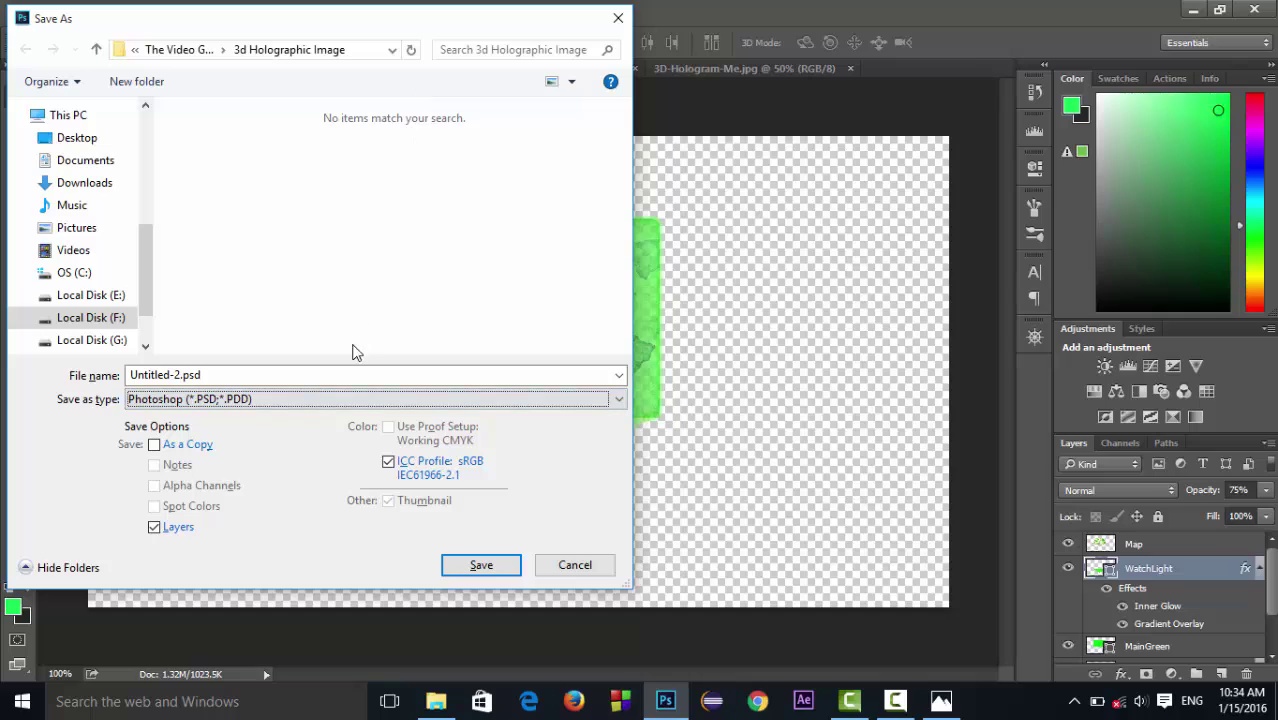
click(362, 375)
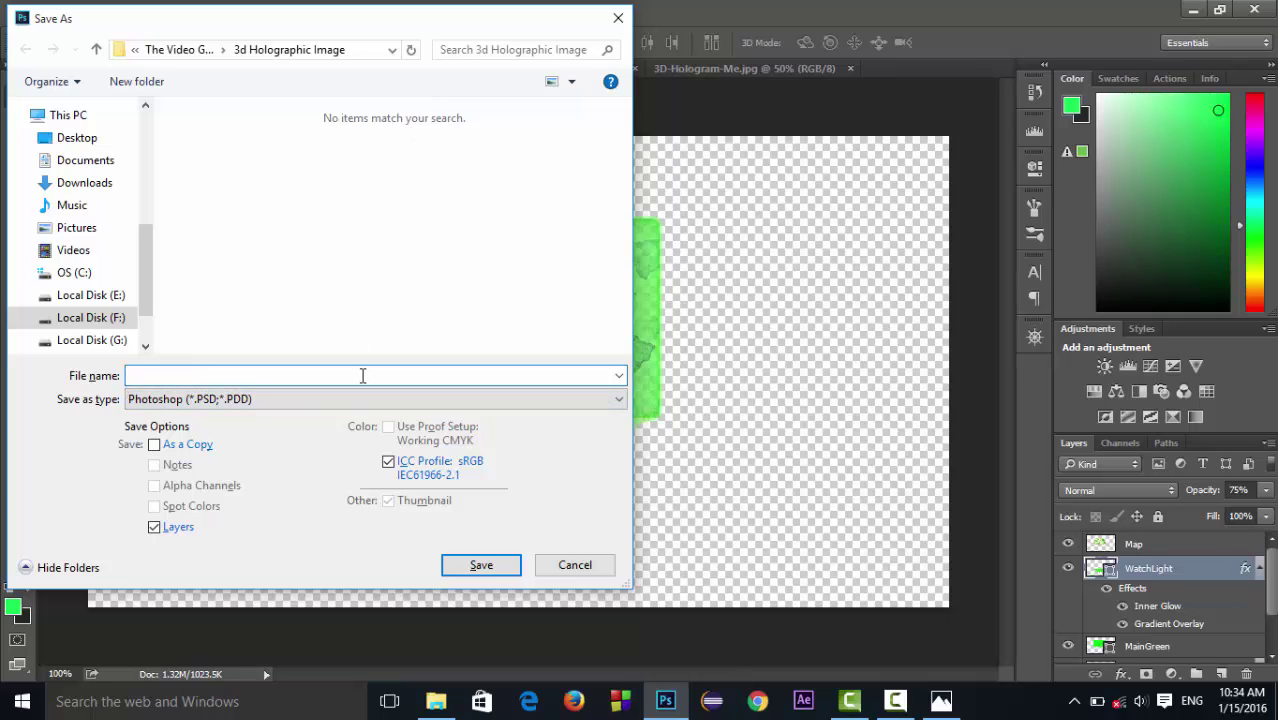
key(Left)
key(Left)
key(Left)
key(Left)
key(shift+Home)
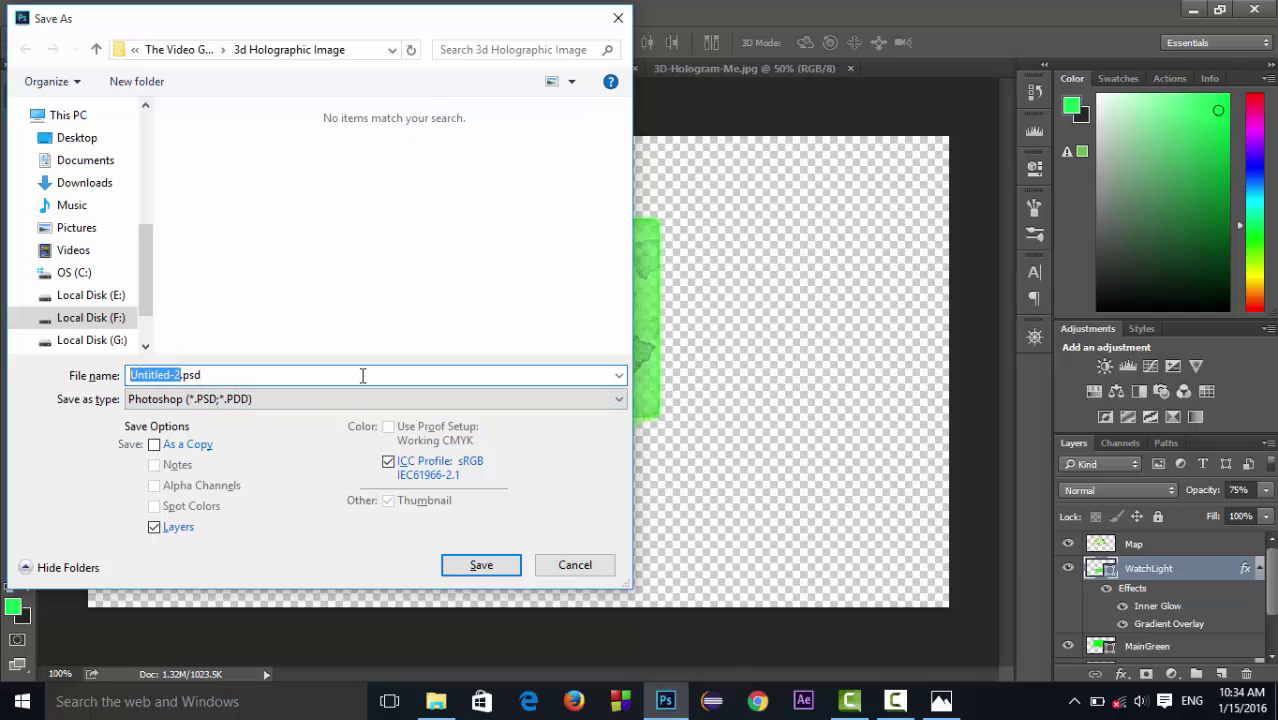
text(template)
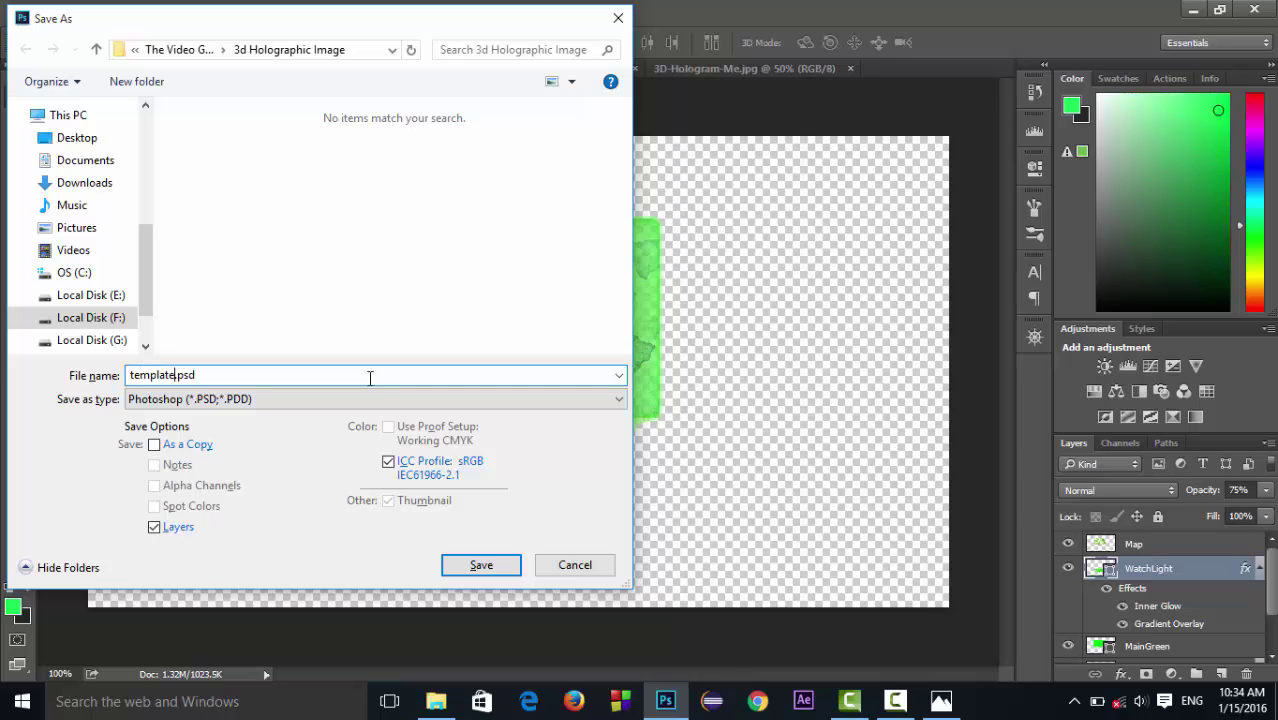
click(506, 566)
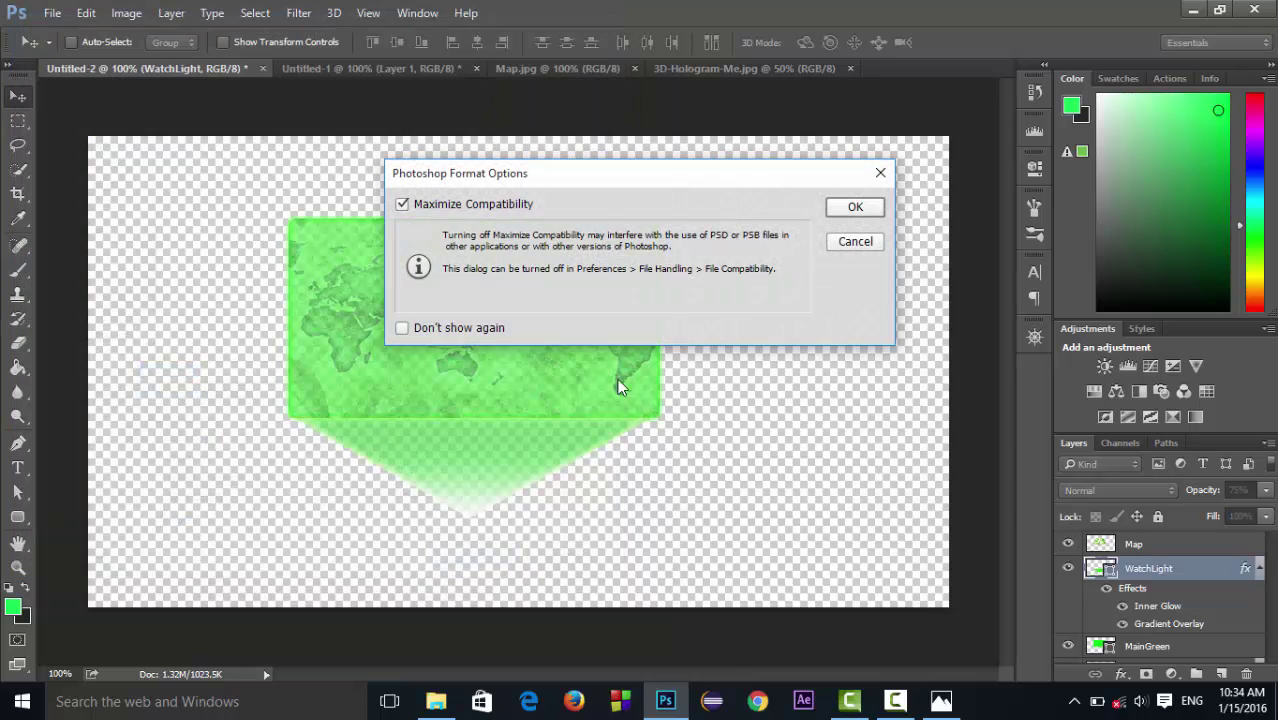
click(850, 205)
key(ctrl+shift+s)
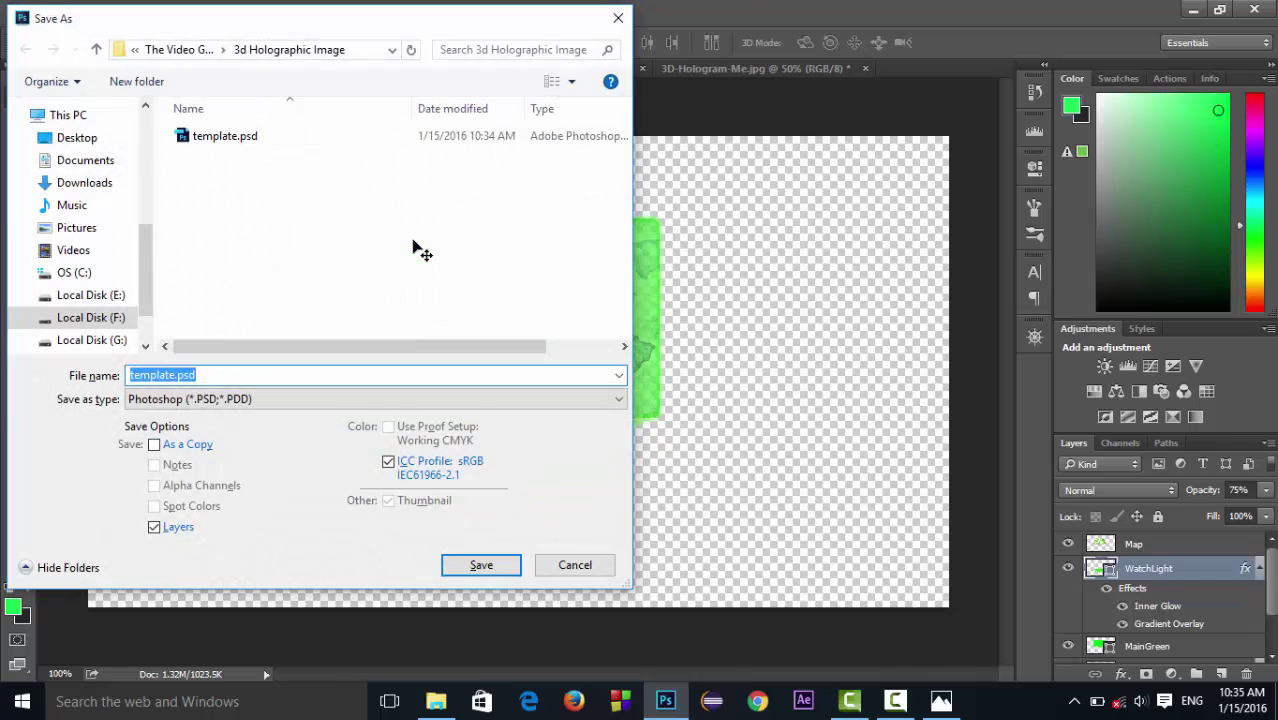
Step: Save a PNG copy named template.png with default PNG options, then bring up 3D-Hologram-Me.jpg
click(418, 400)
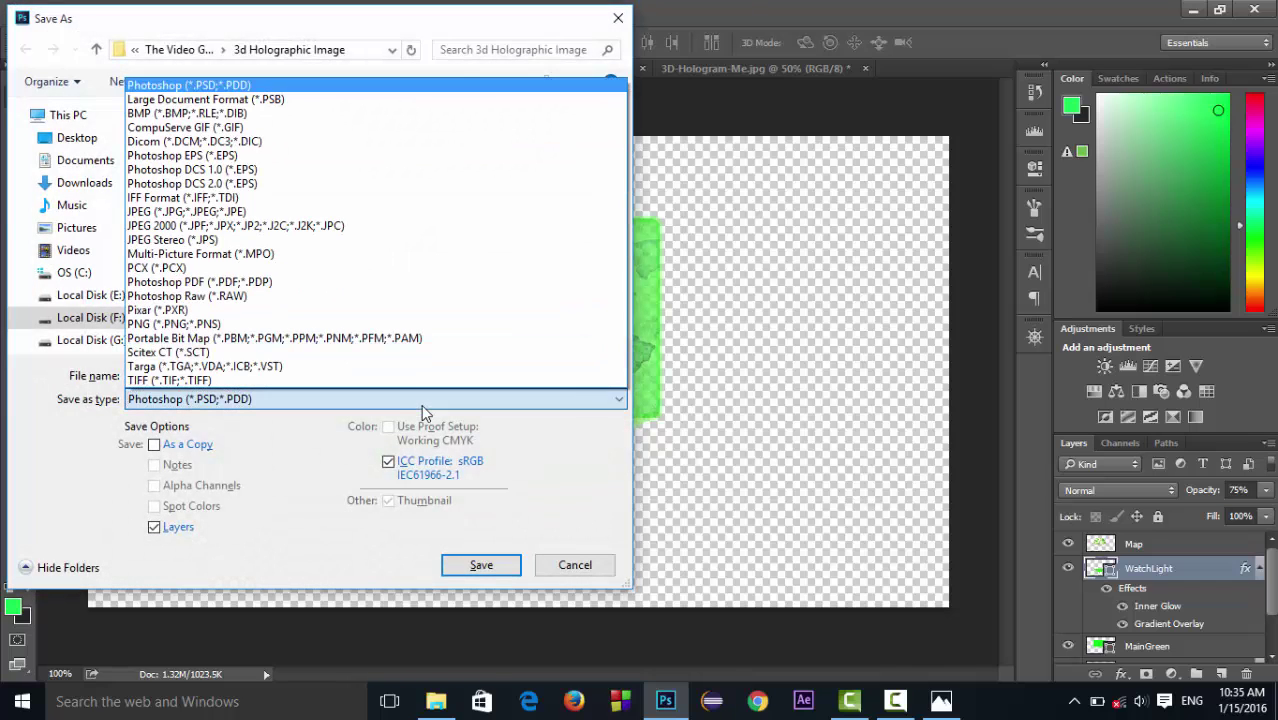
click(391, 322)
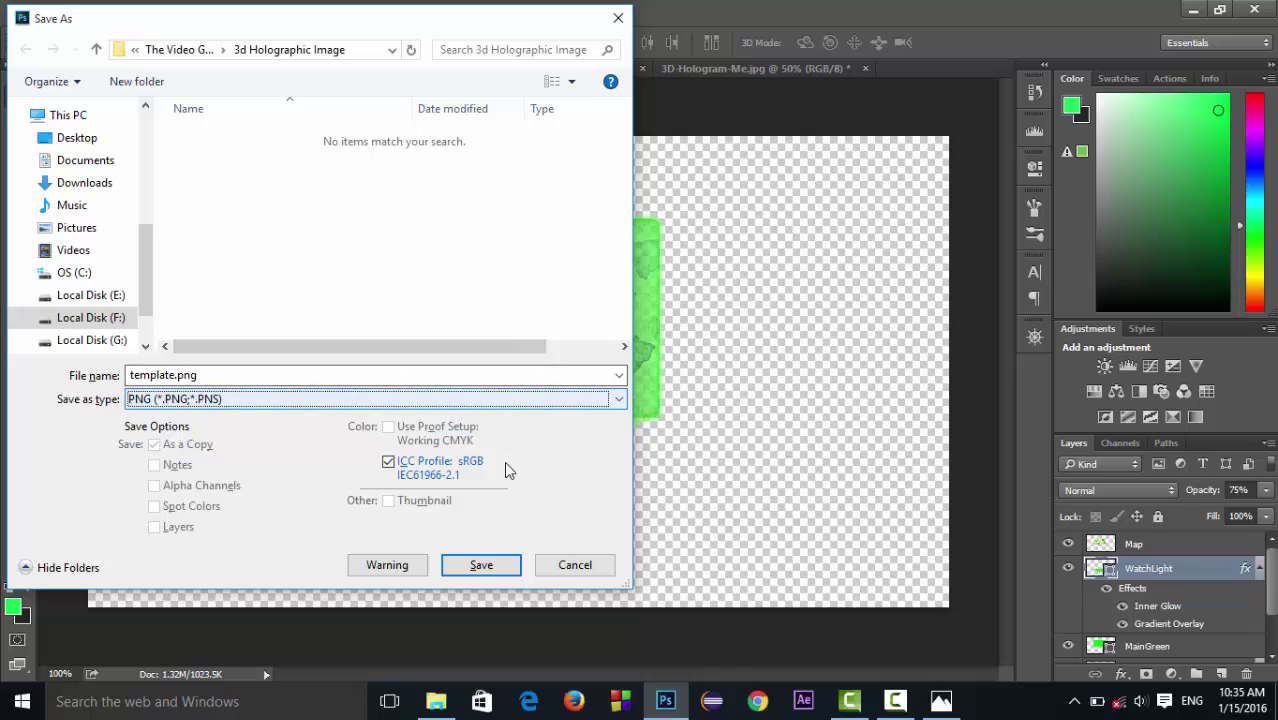
click(500, 568)
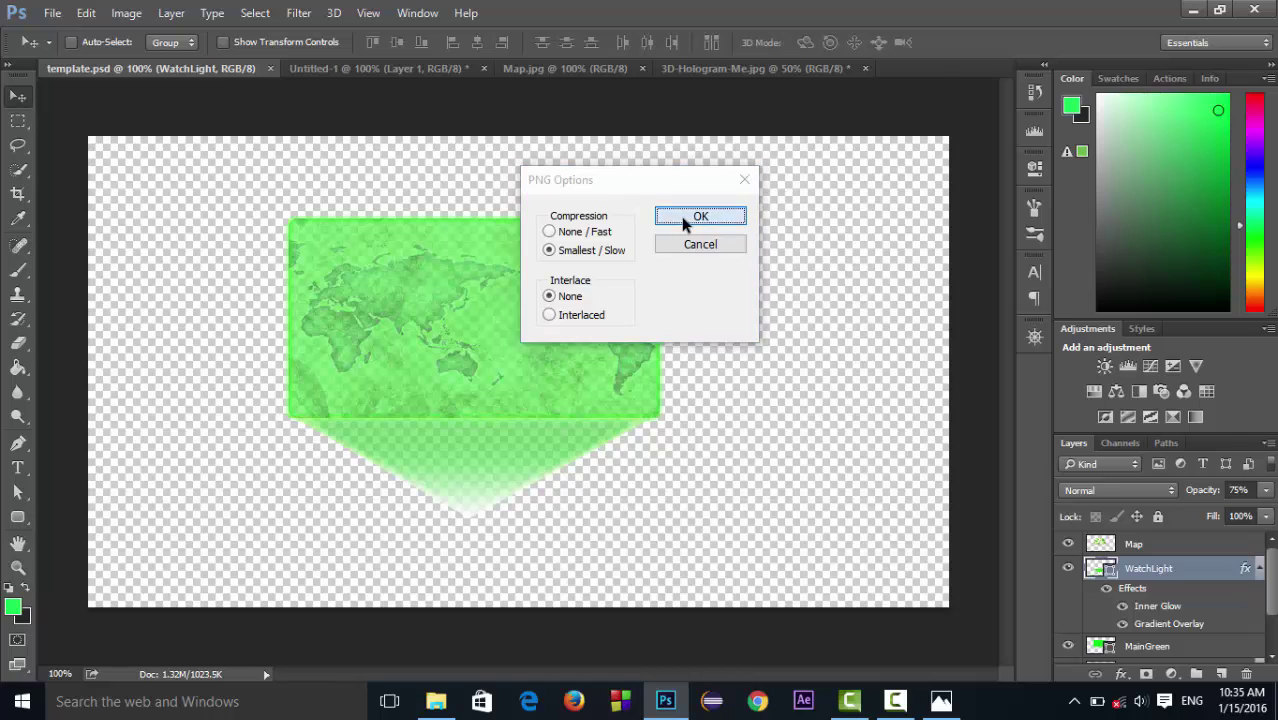
click(681, 216)
click(783, 69)
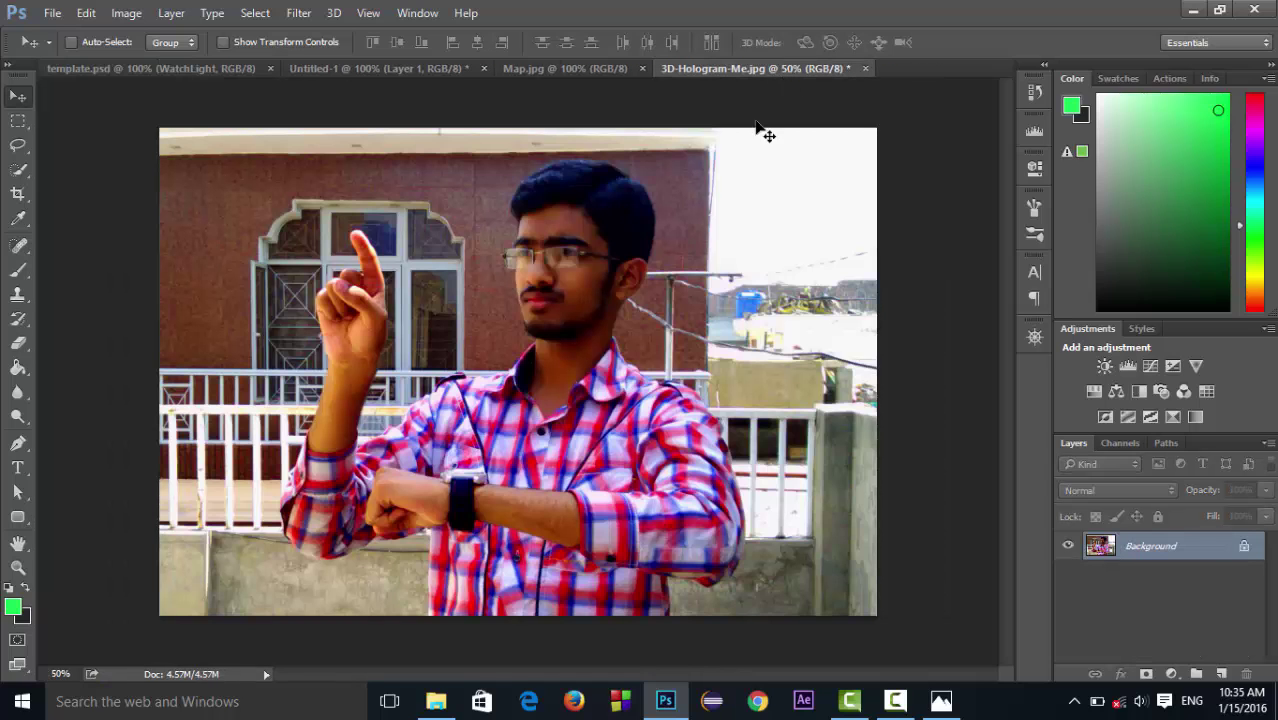
Step: Drag template.png from the 3d Holographic Image folder onto the man's photo canvas
click(452, 706)
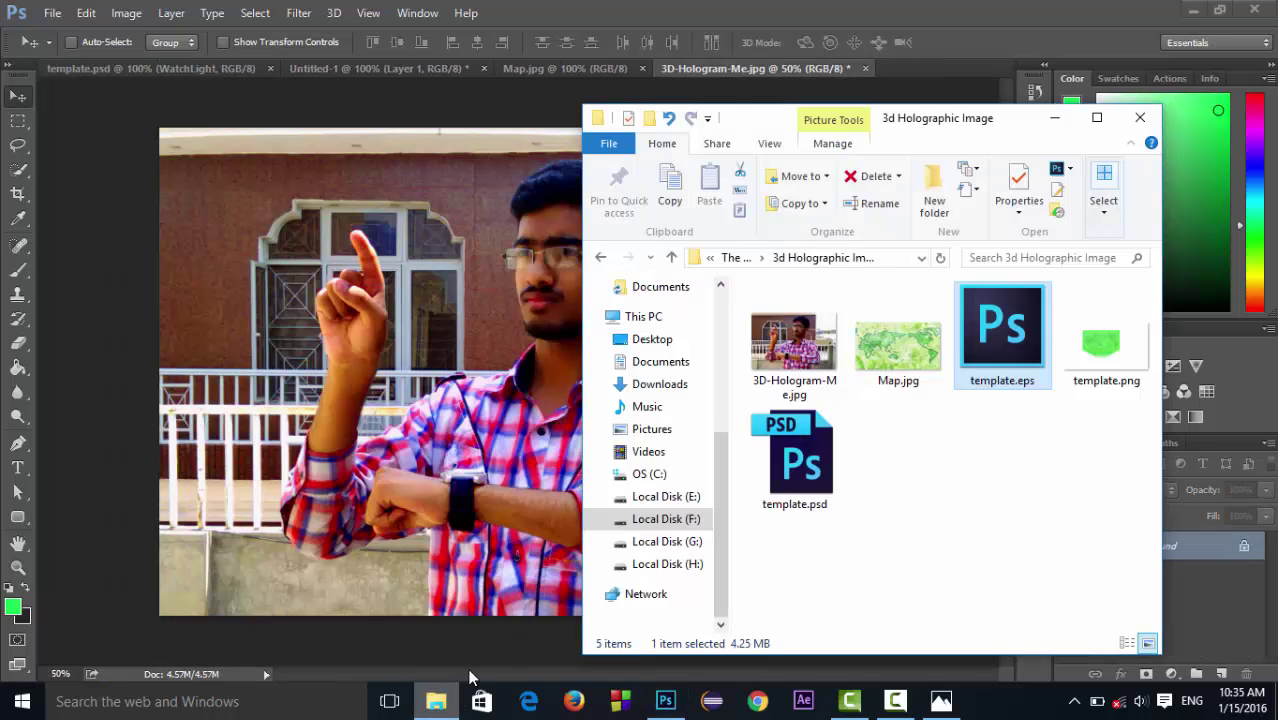
click(1089, 352)
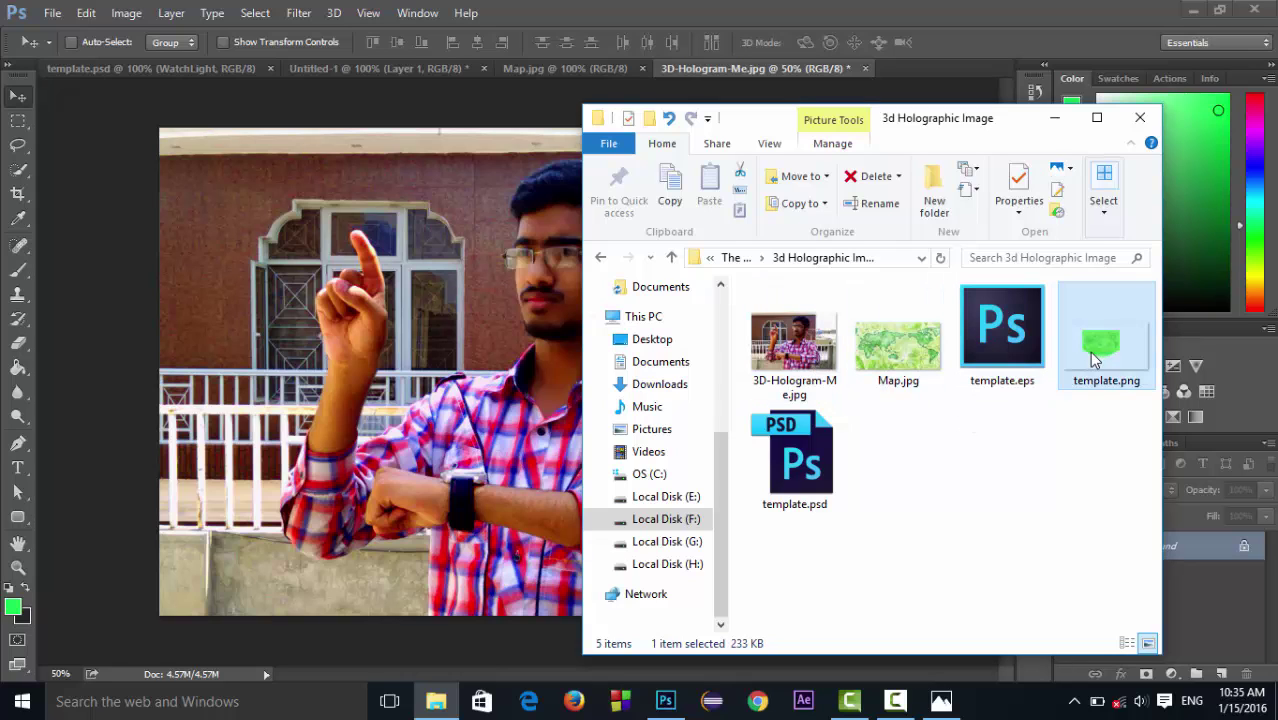
drag(1089, 351, 503, 323)
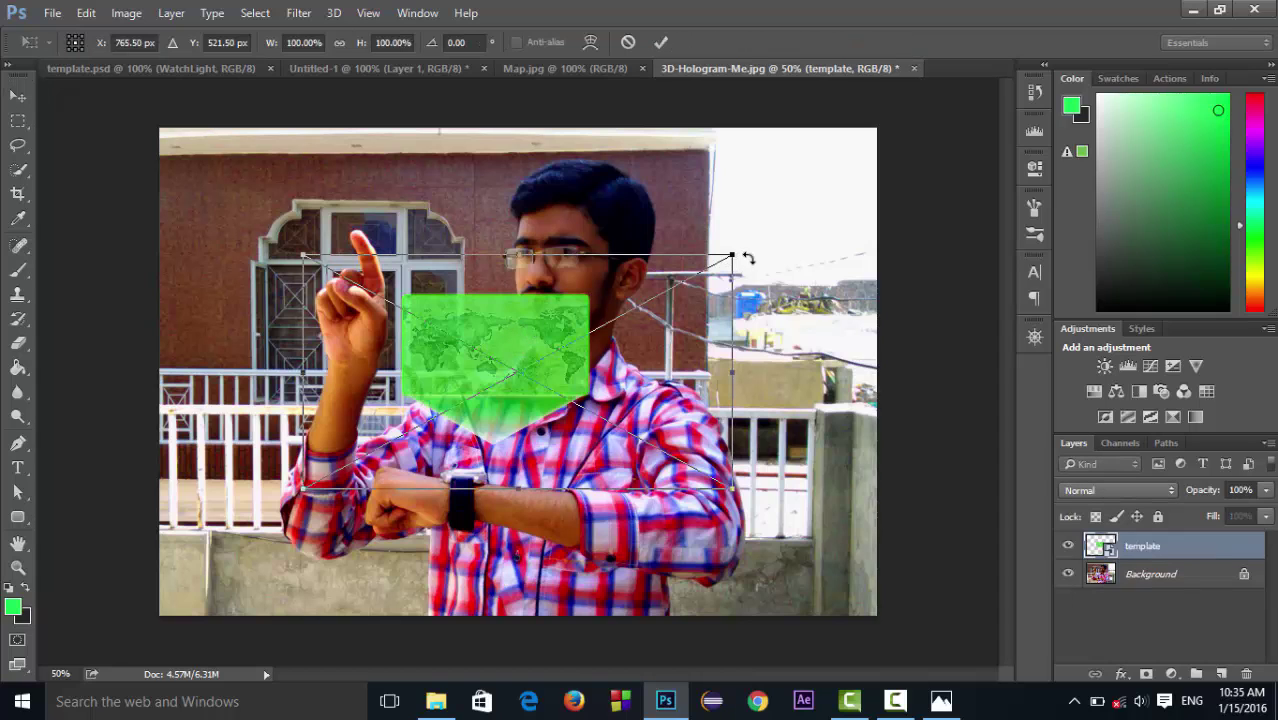
Step: Scale the hologram panel to about 188% and position it over the man's raised hand and face
drag(732, 257, 1040, 55)
drag(895, 272, 678, 370)
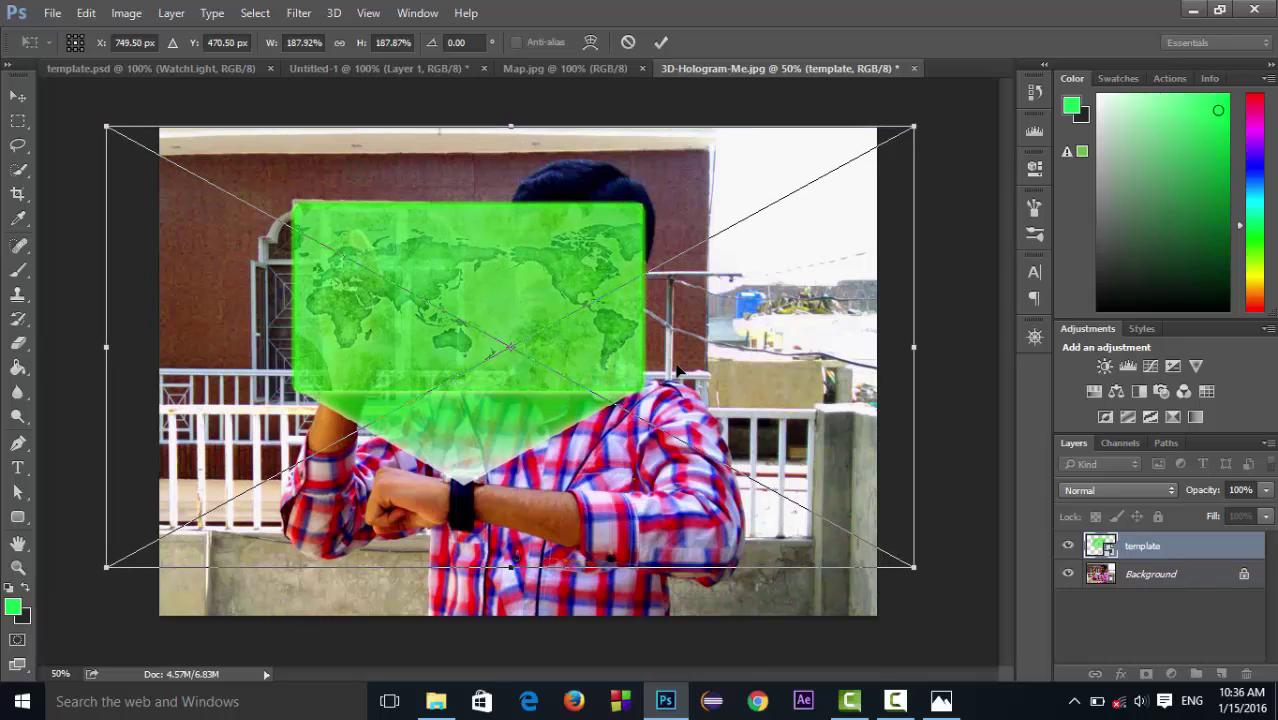
key(Up)
key(Up)
key(Return)
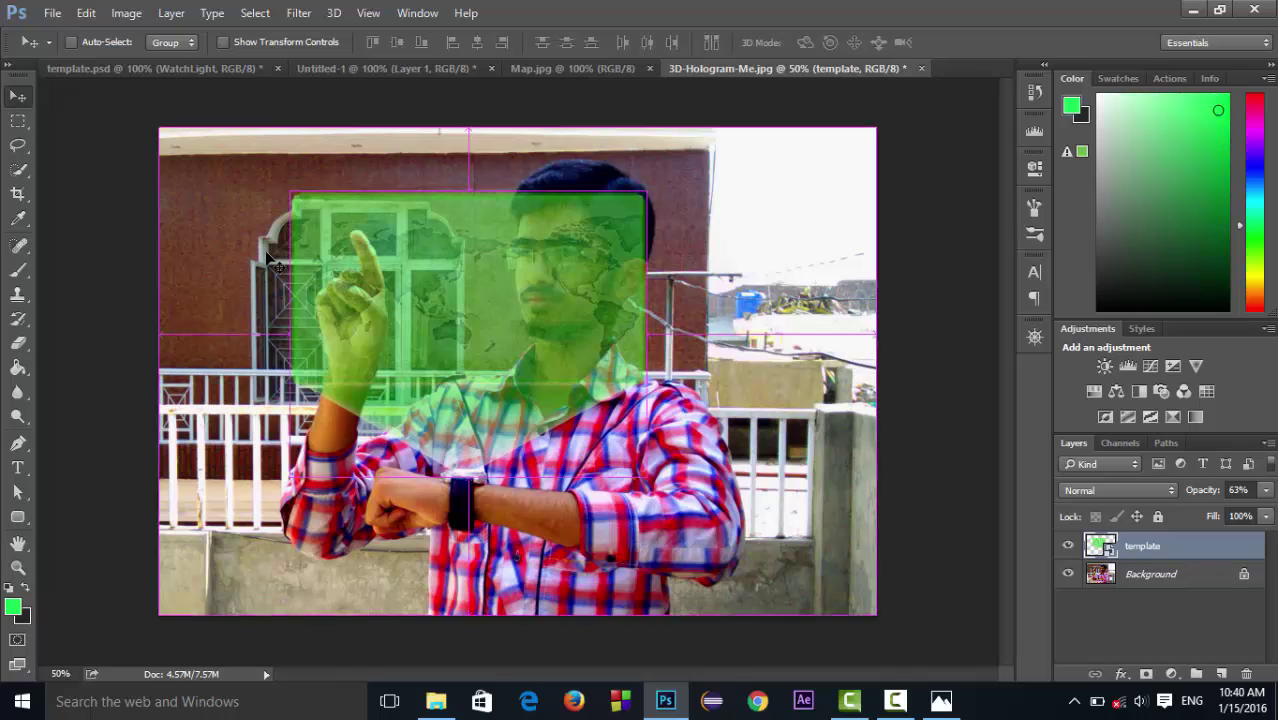
Step: Apply a perspective transform that narrows the green panel's top edge, then shift it slightly right
key(ctrl+t)
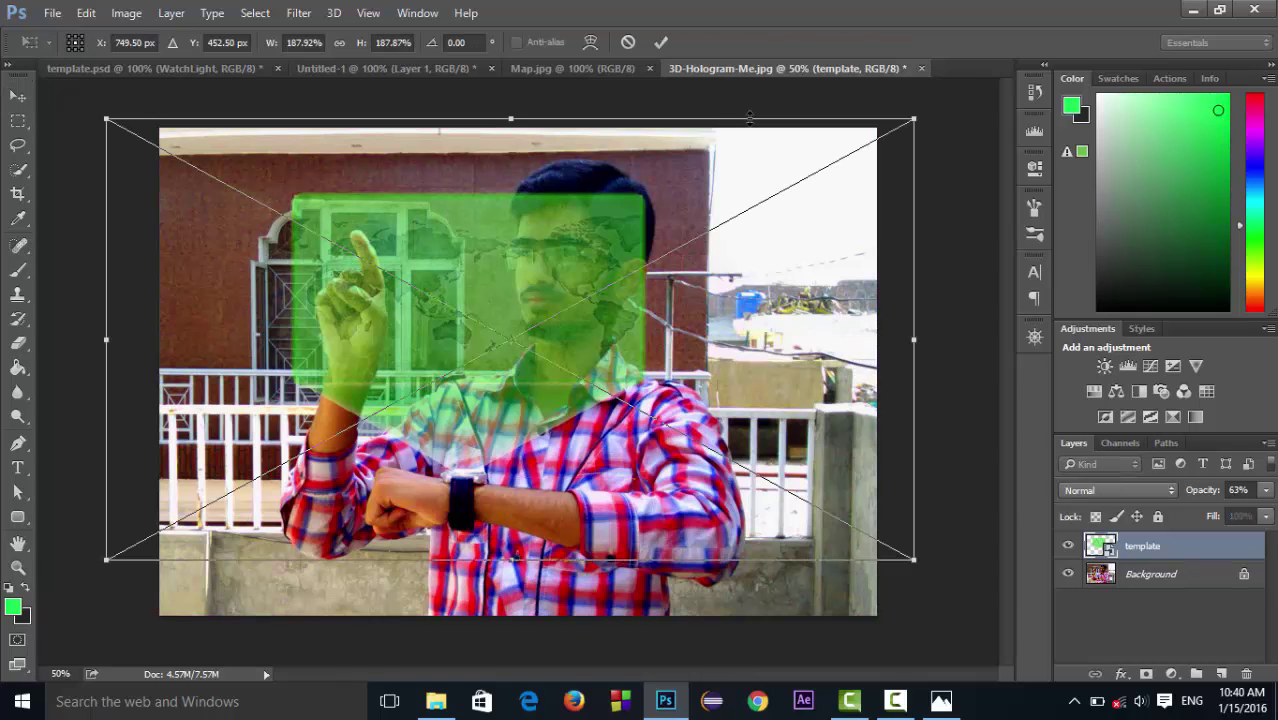
right_click(632, 178)
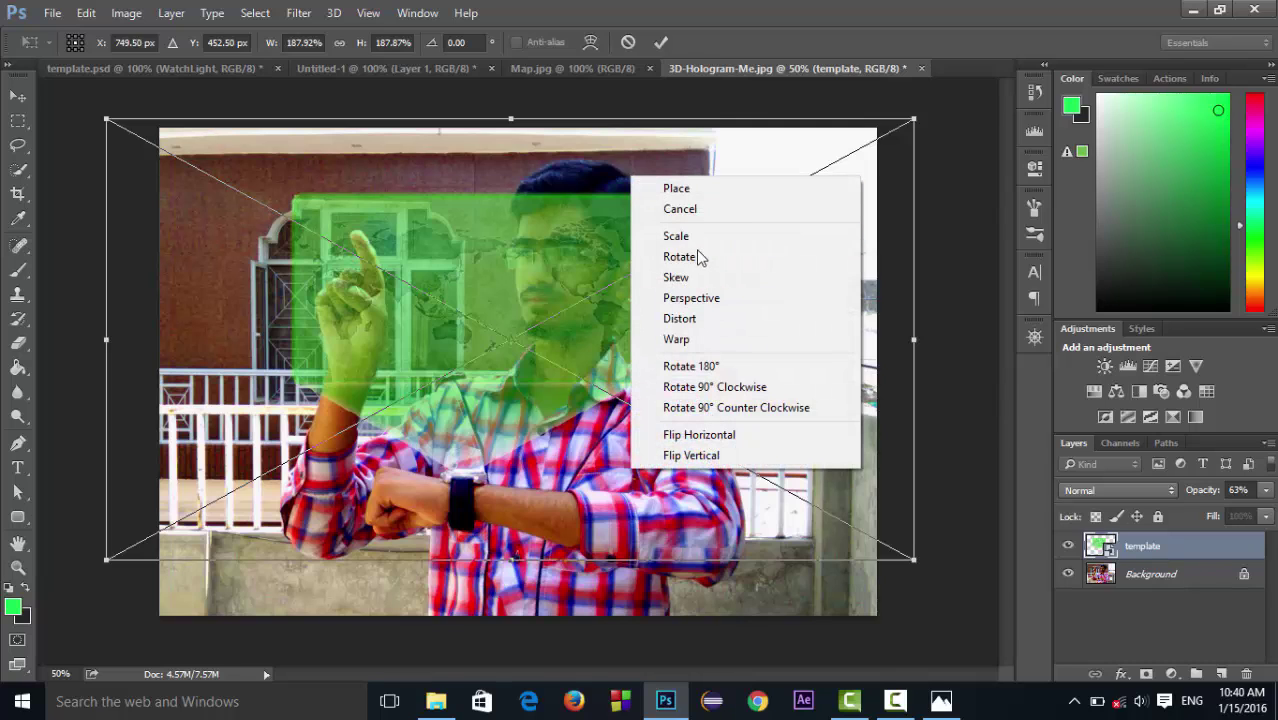
right_click(469, 171)
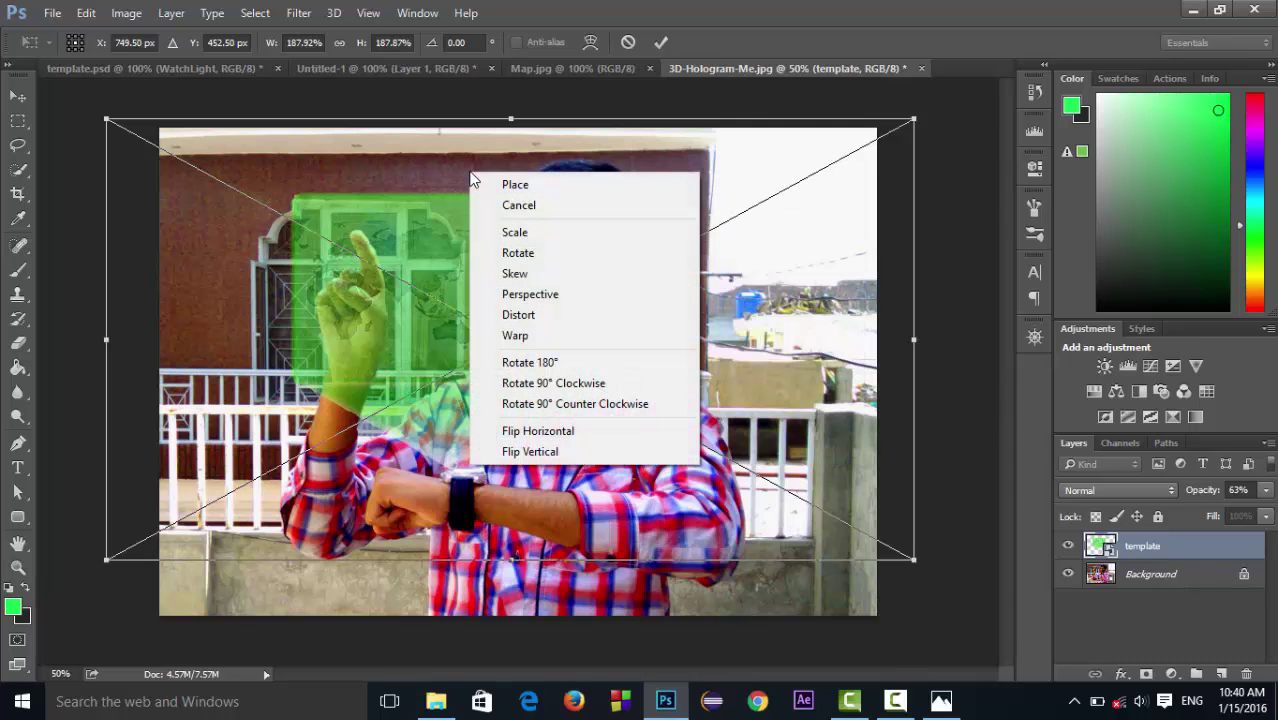
click(580, 294)
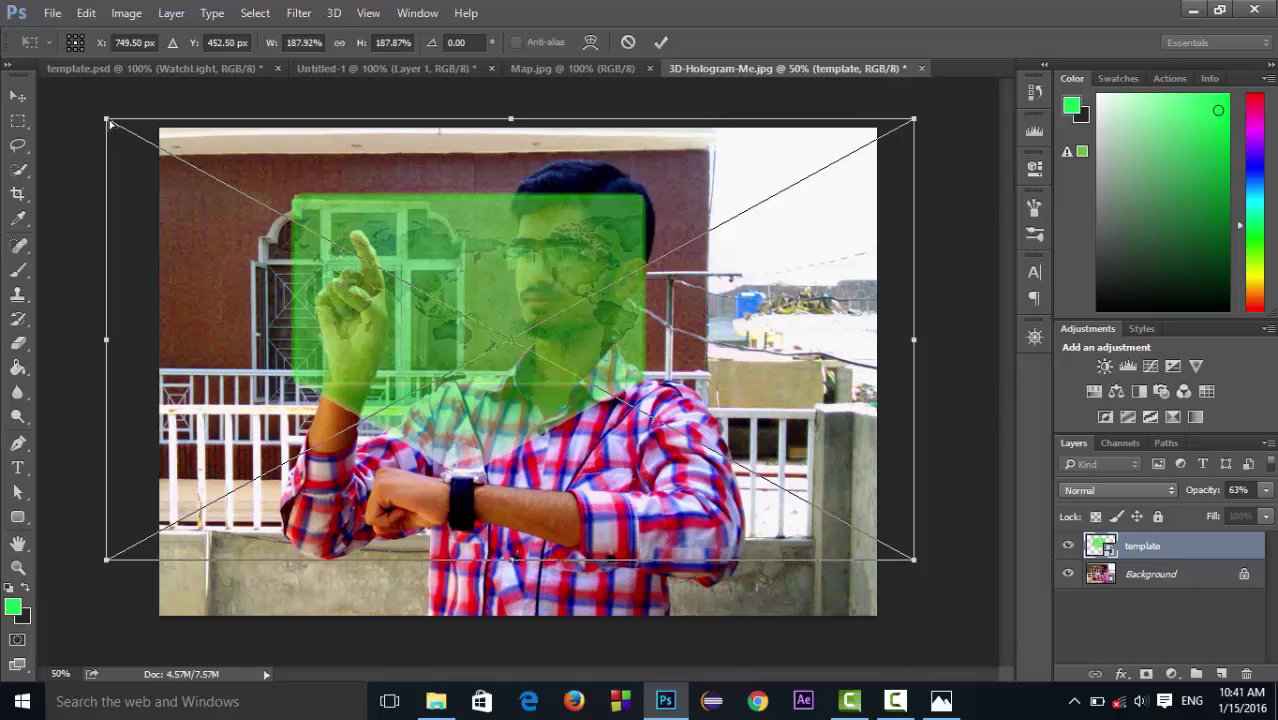
drag(110, 123, 132, 181)
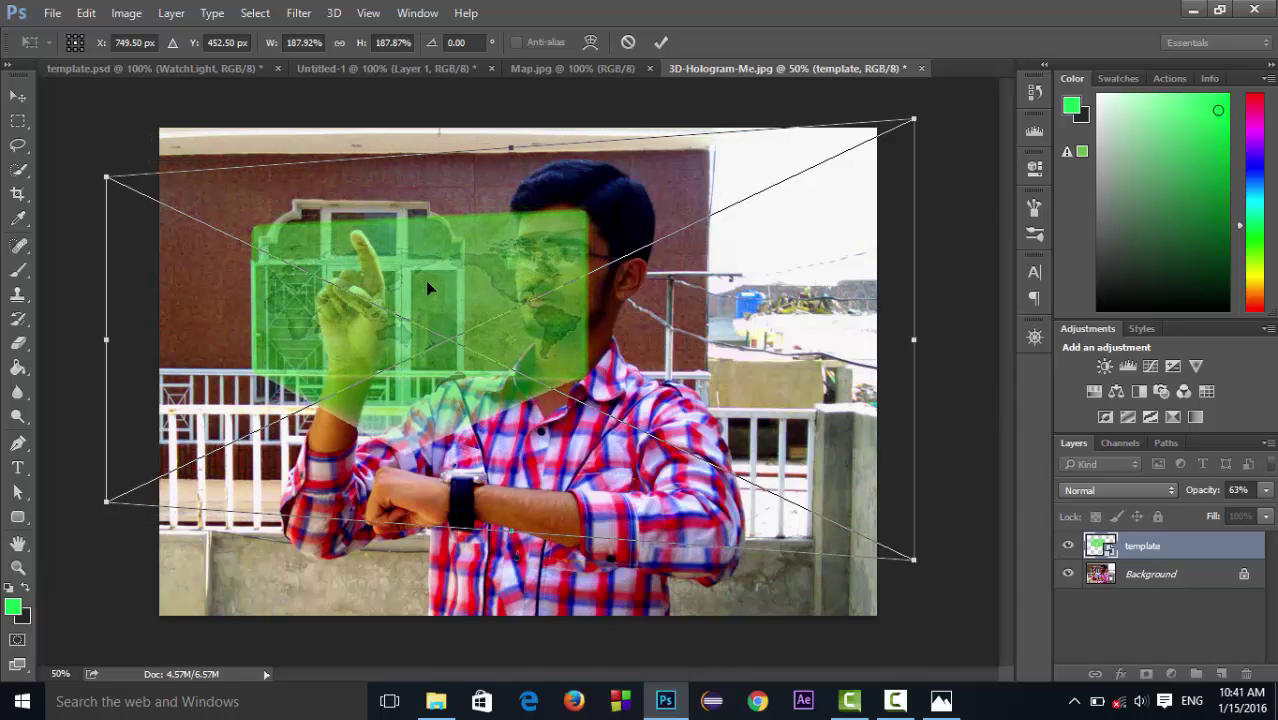
key(Return)
drag(462, 284, 515, 306)
Step: Stretch the panel taller and wider toward the left twice, placing it around the raised hand
key(ctrl+t)
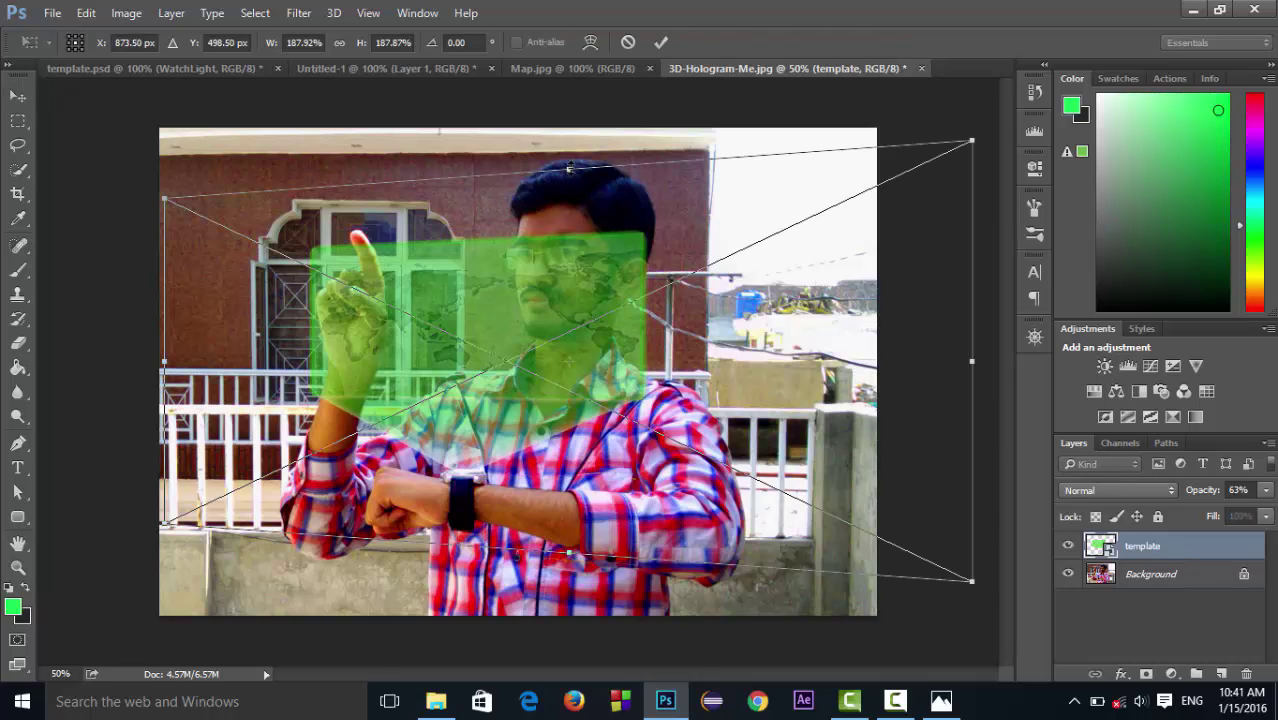
drag(569, 167, 569, 134)
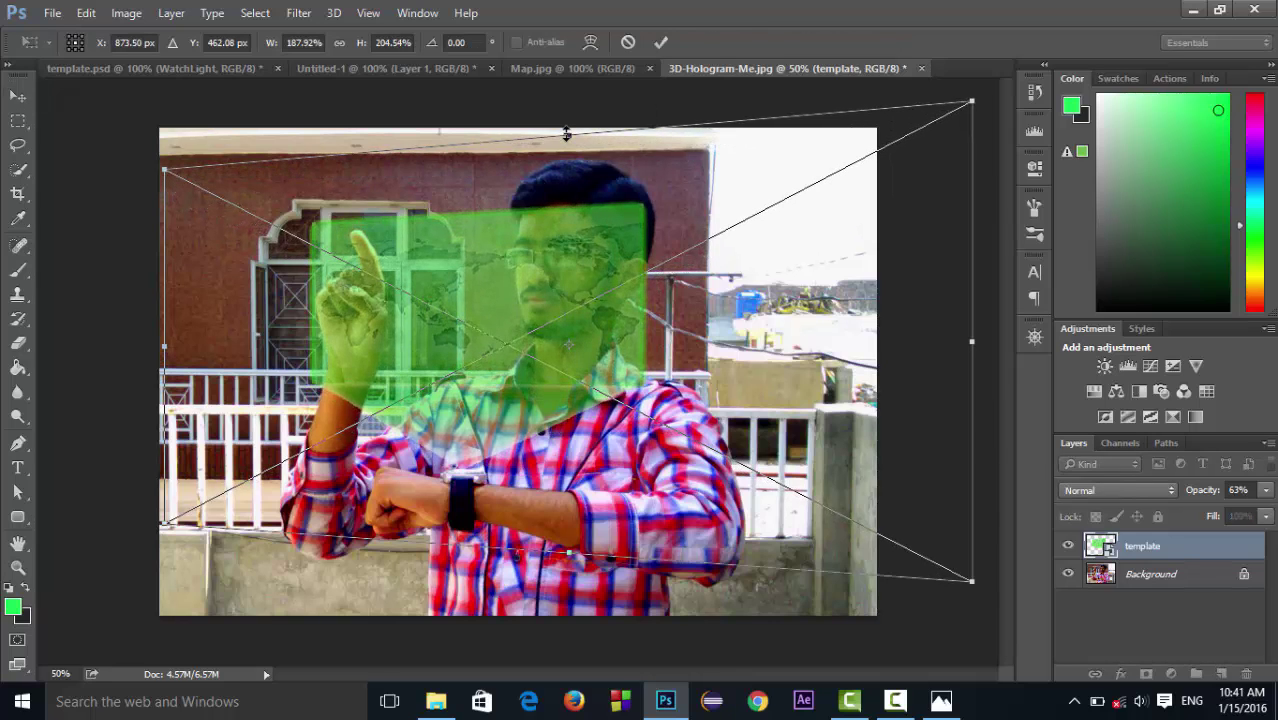
drag(164, 345, 145, 345)
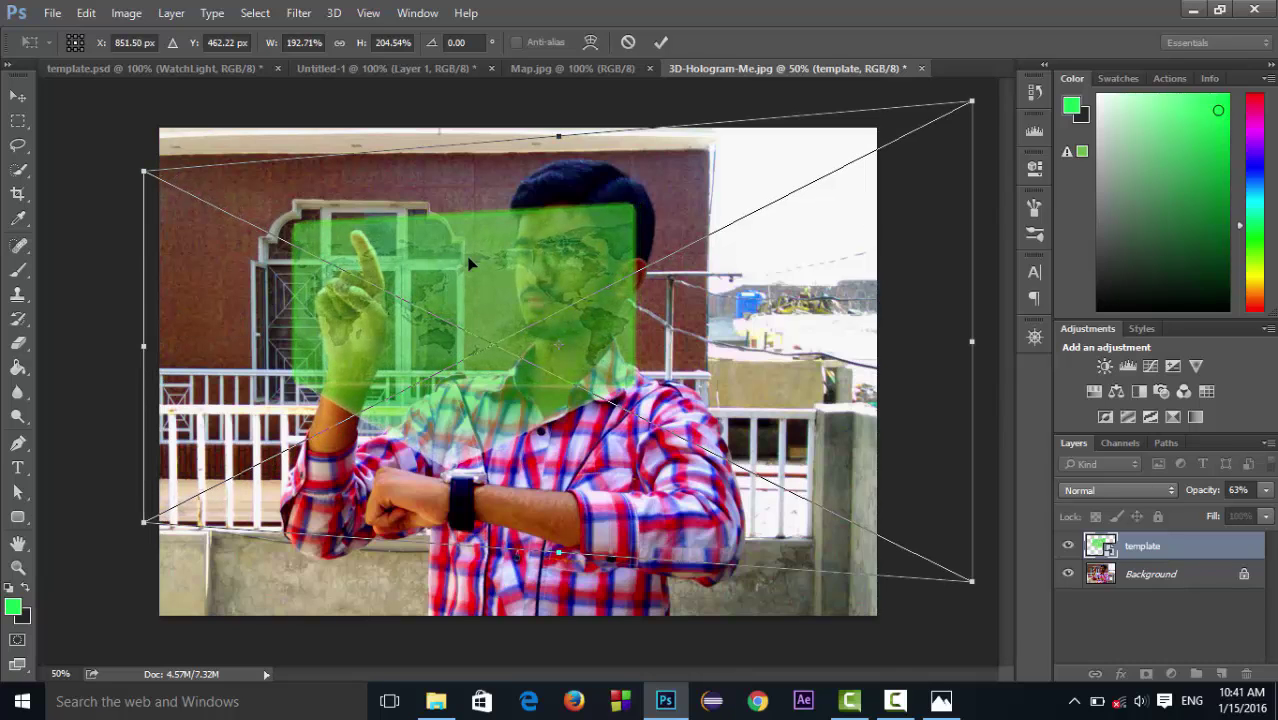
key(Return)
drag(524, 324, 530, 322)
key(ctrl)
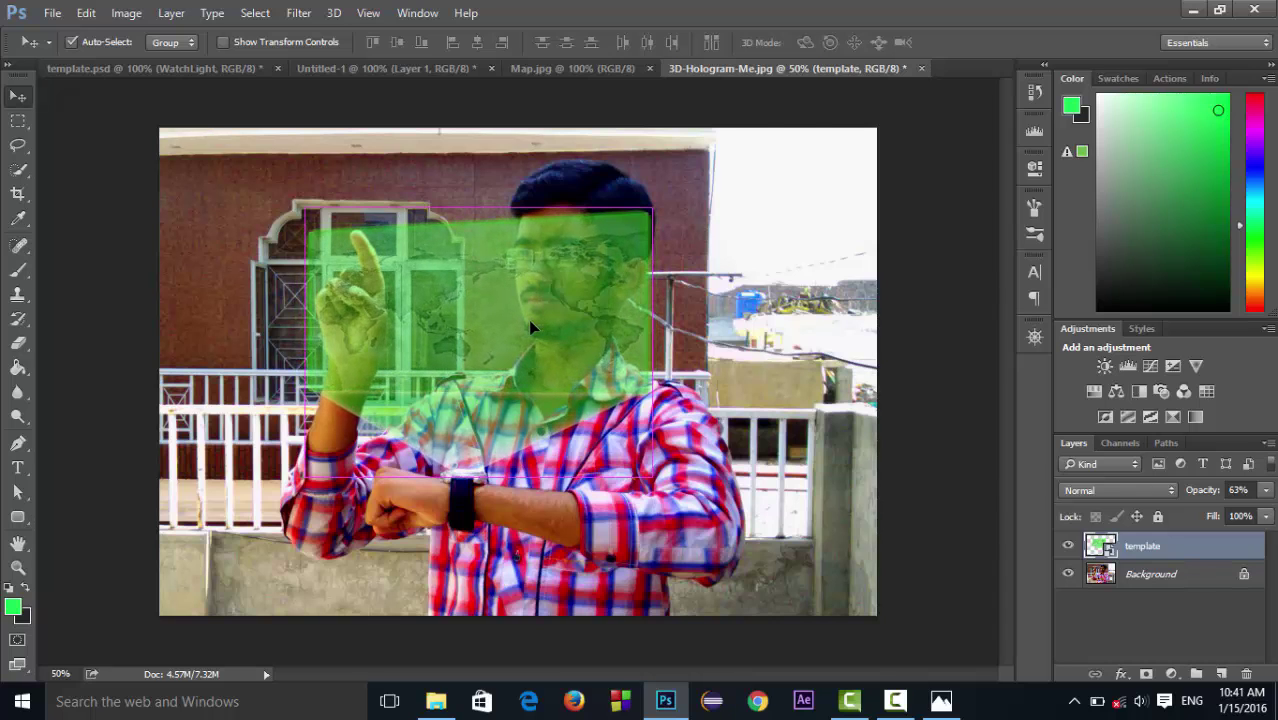
key(ctrl+t)
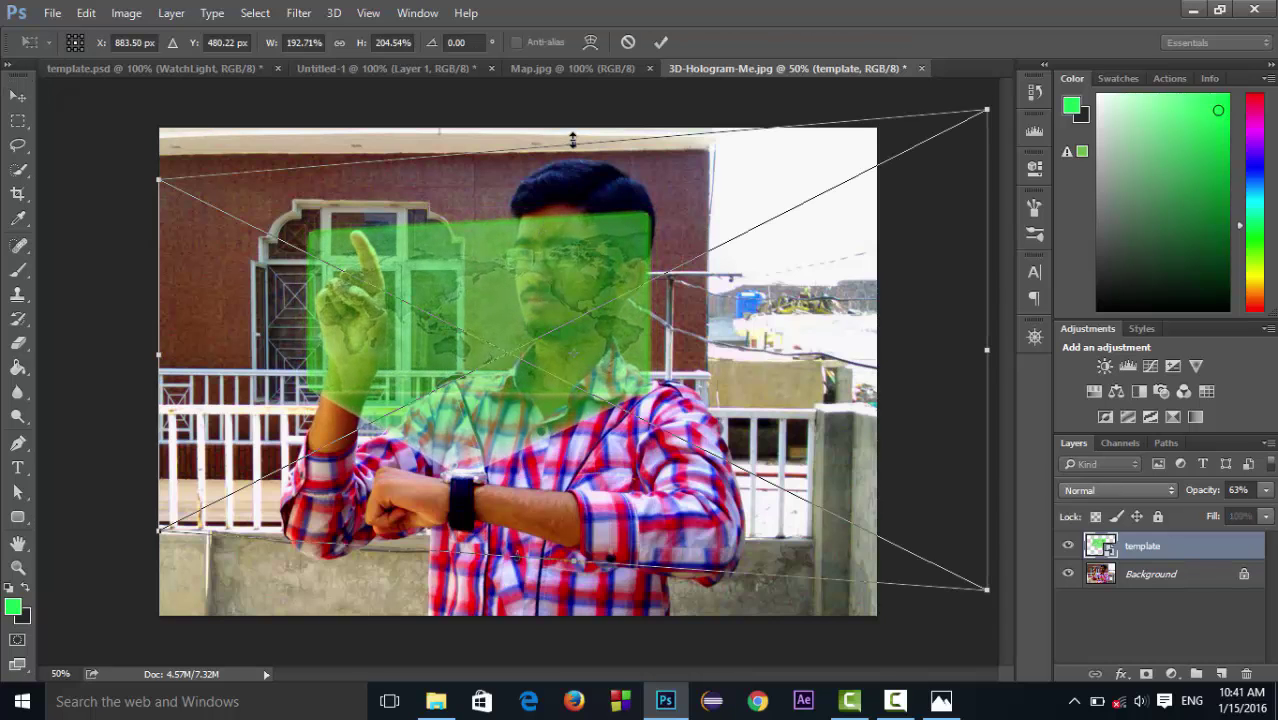
drag(572, 138, 573, 86)
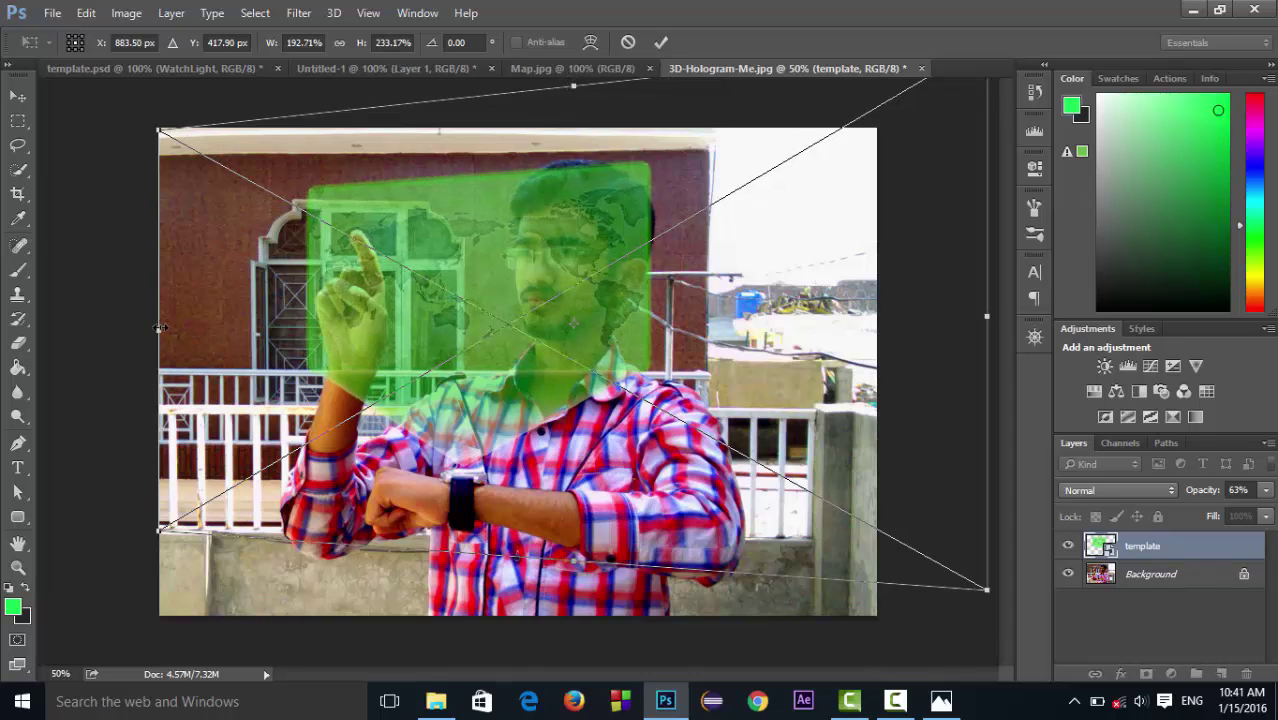
drag(160, 327, 110, 328)
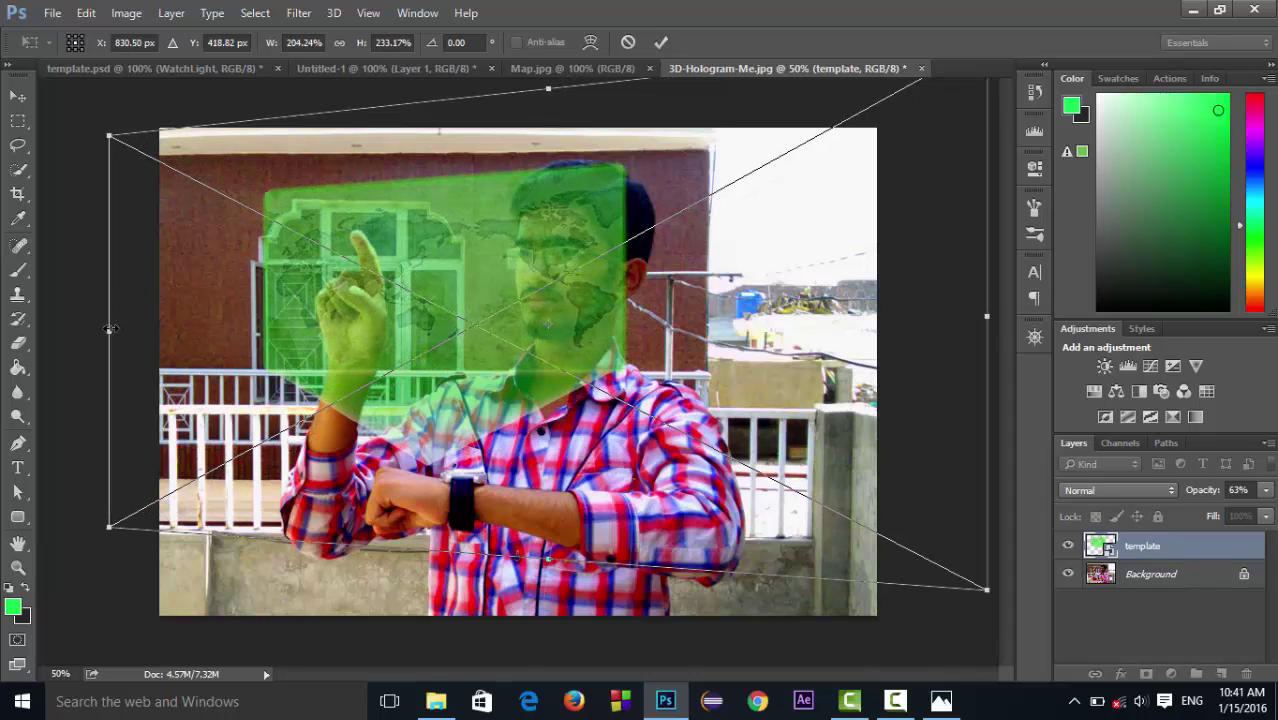
key(Return)
drag(358, 330, 396, 344)
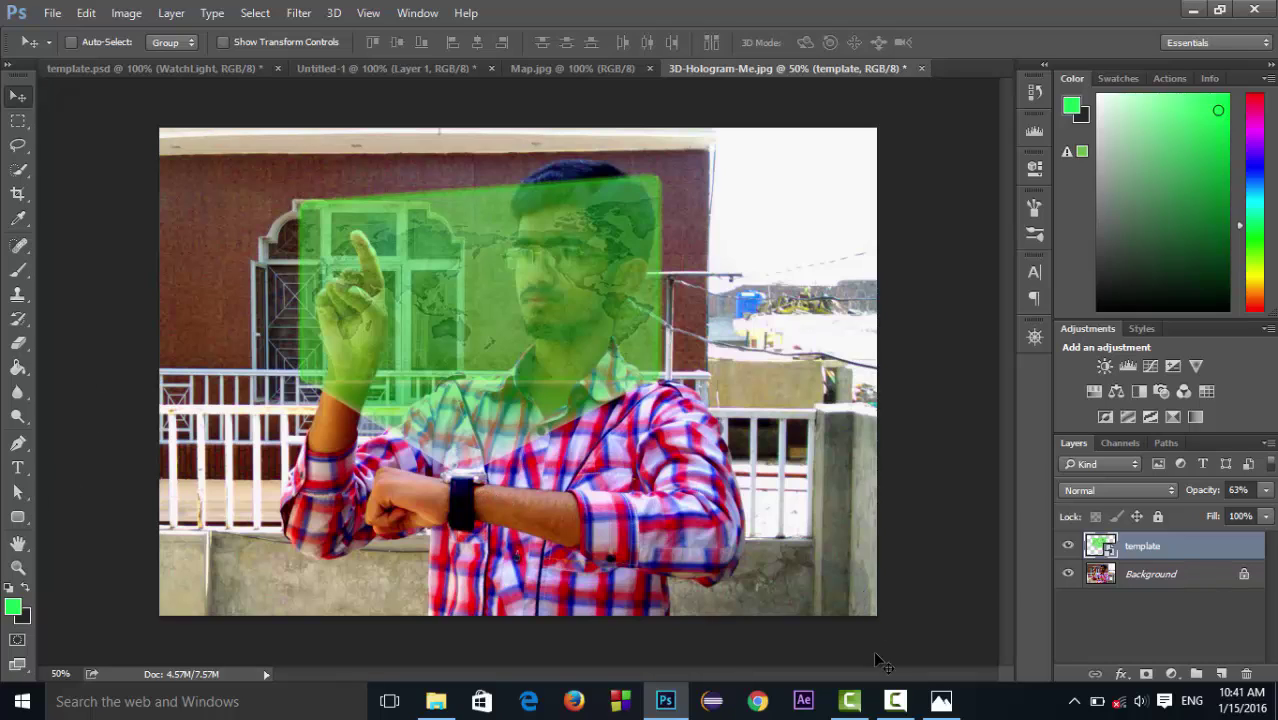
Step: Draw a small white-filled ellipse over the man's wrist with the Ellipse Tool
key(e)
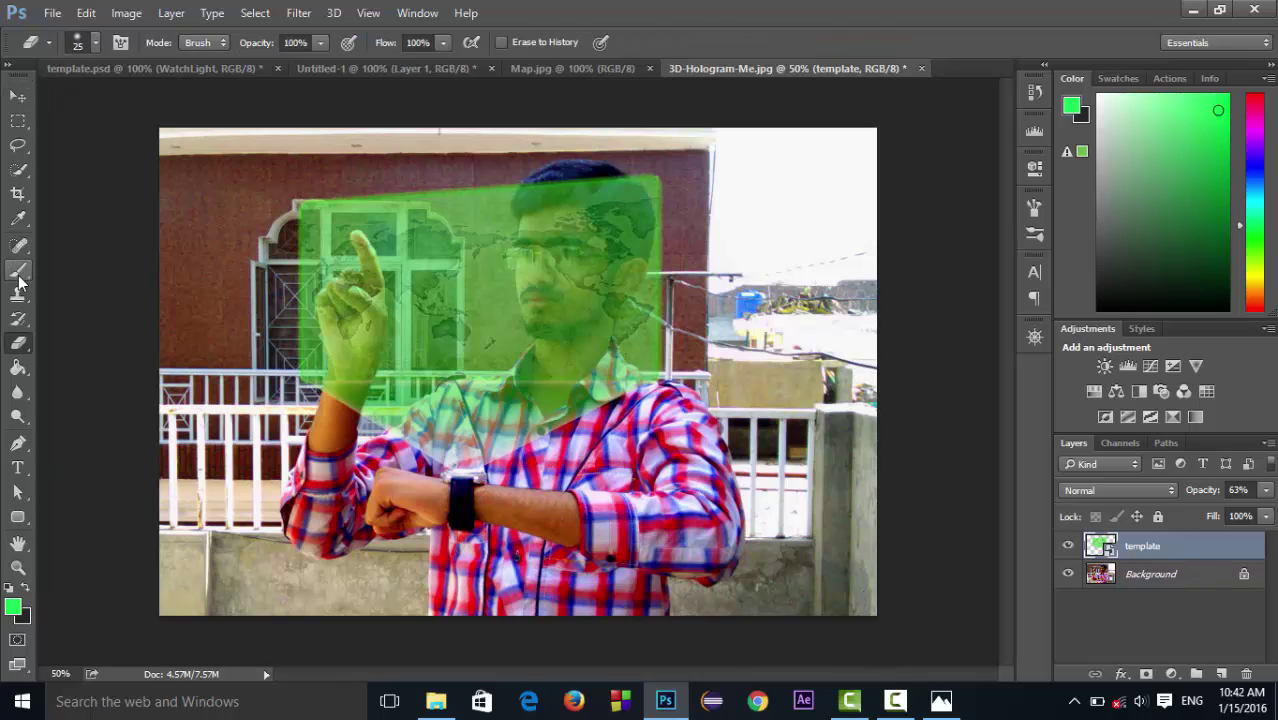
drag(18, 517, 19, 519)
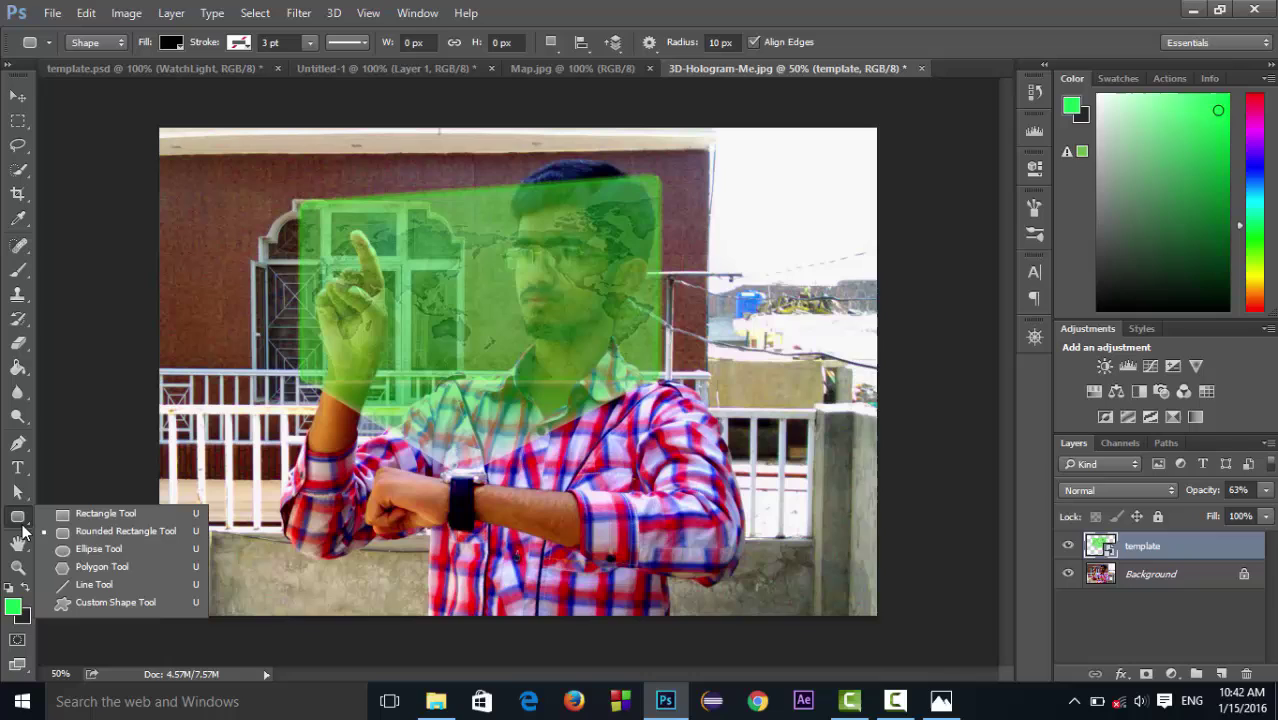
click(80, 550)
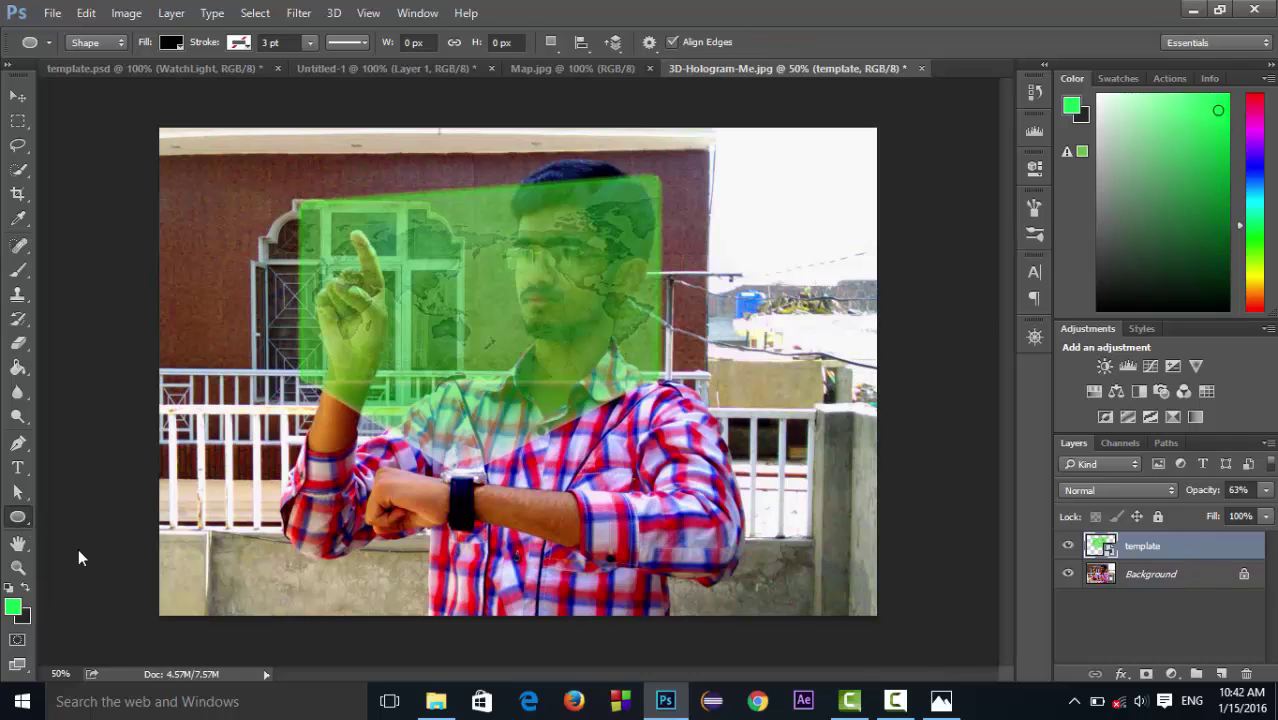
right_click(18, 517)
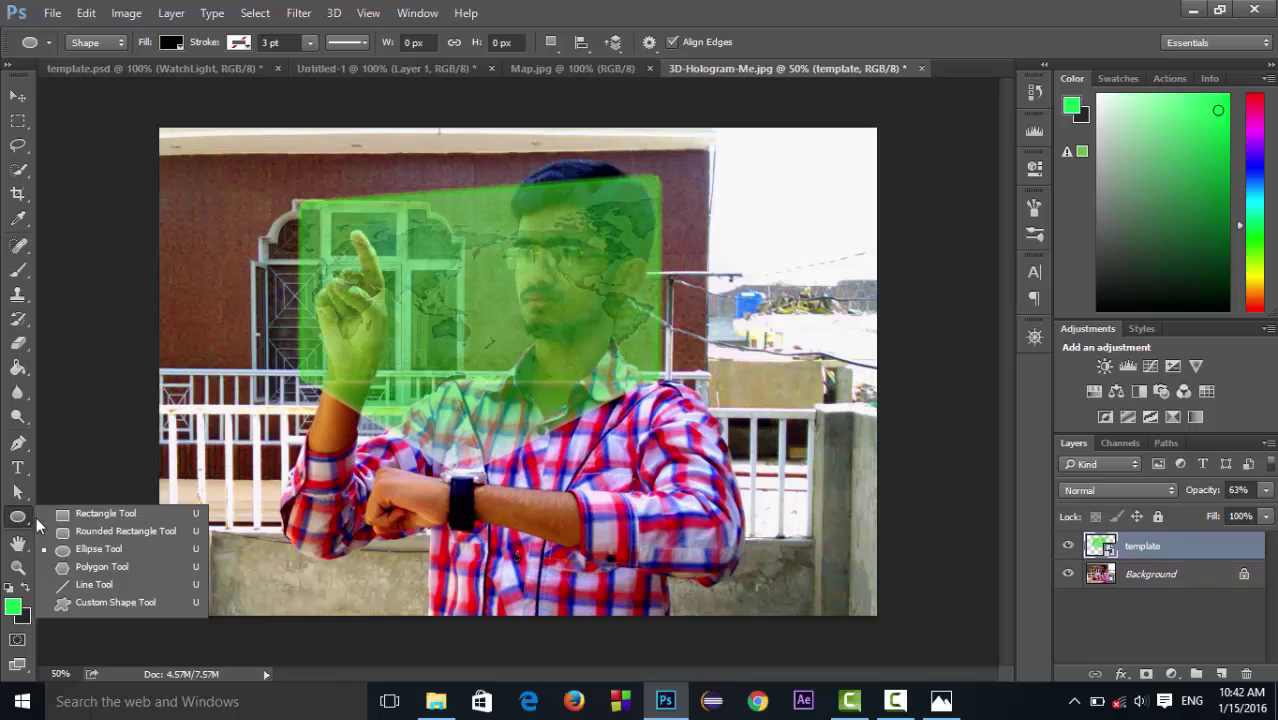
click(88, 551)
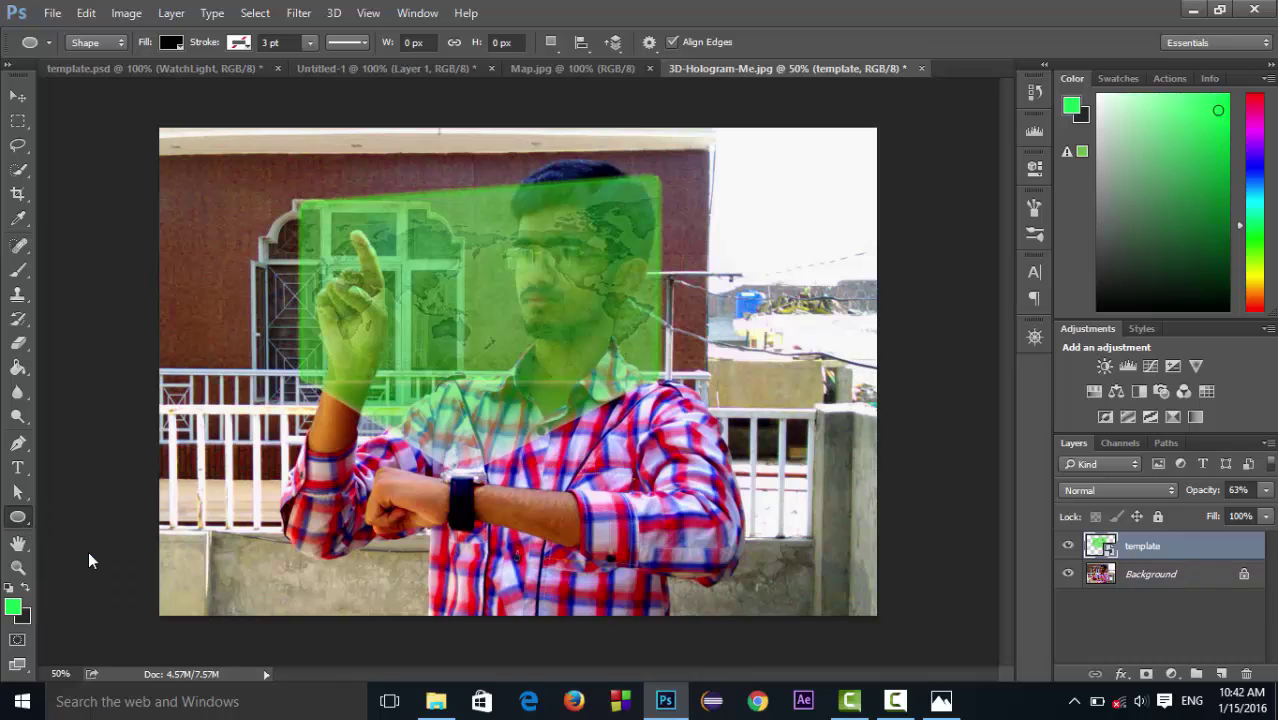
click(173, 49)
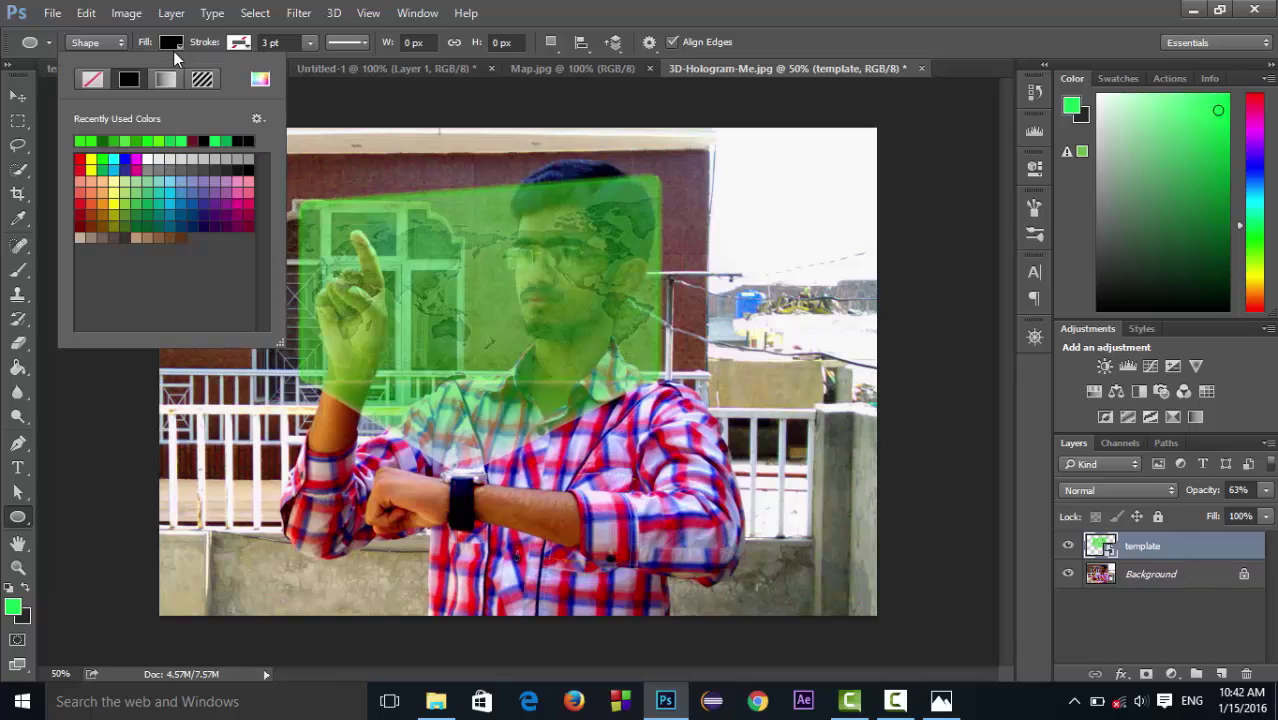
click(156, 157)
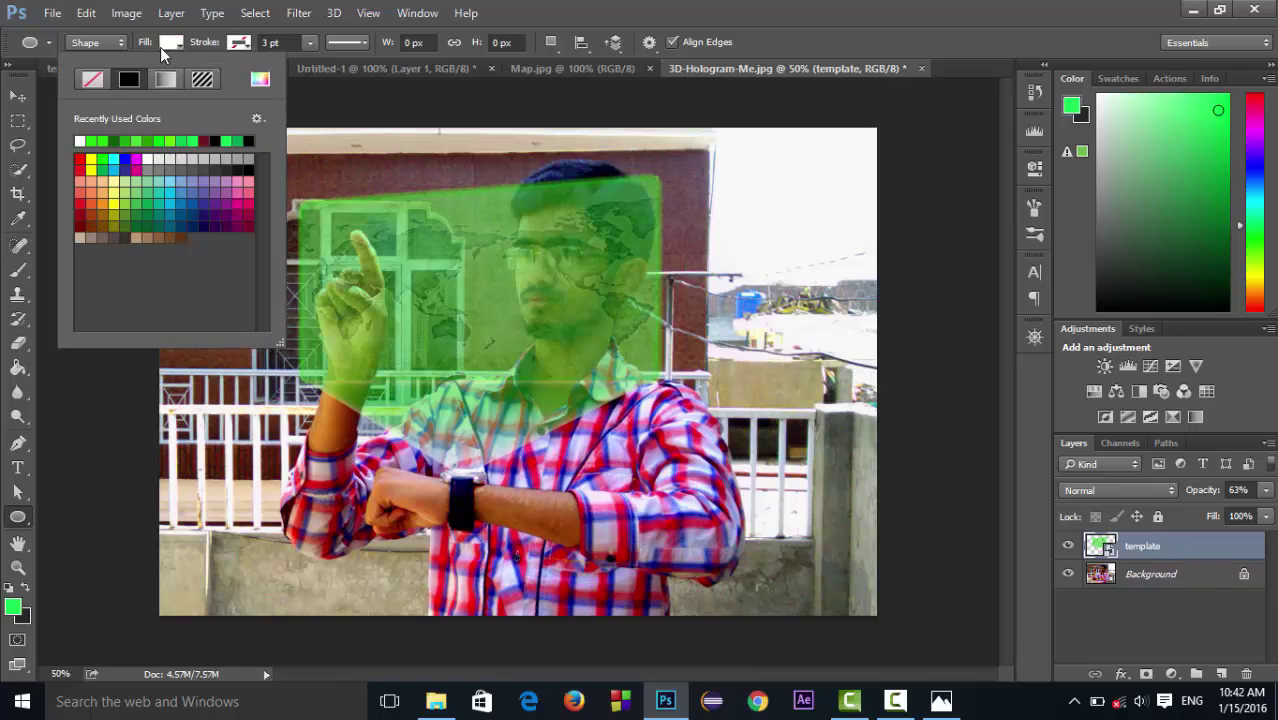
click(172, 44)
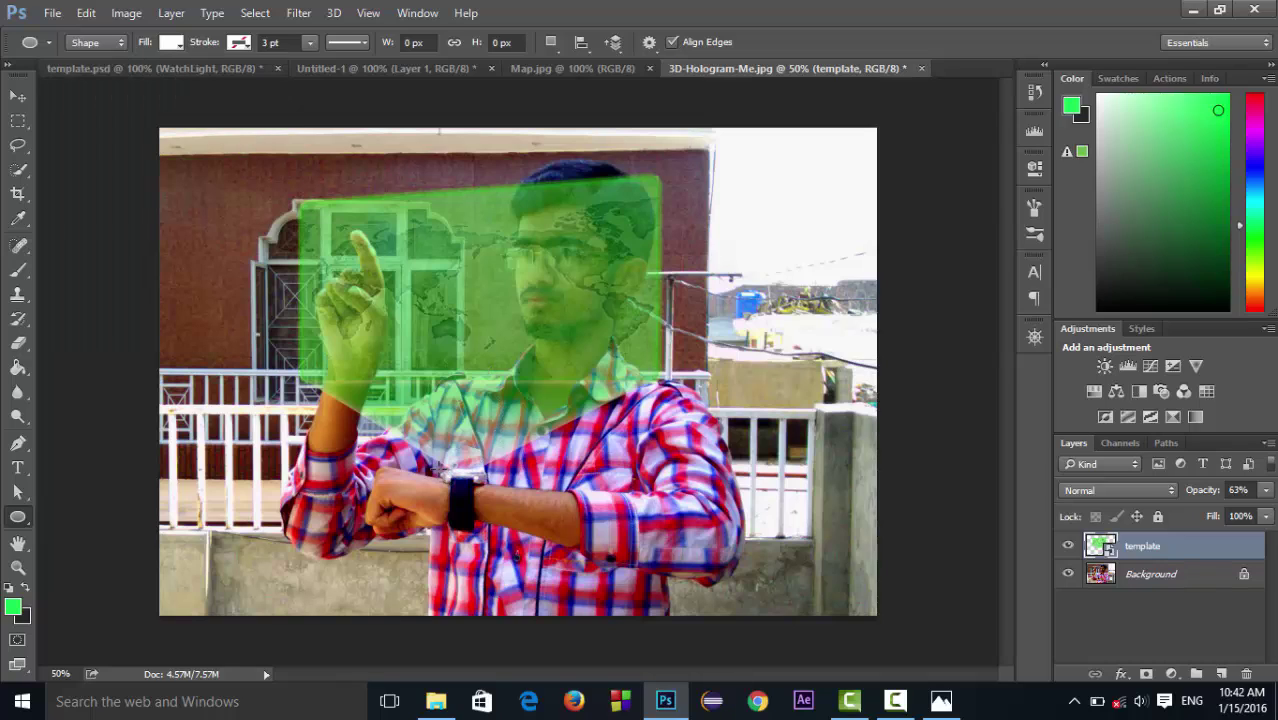
drag(440, 469, 490, 481)
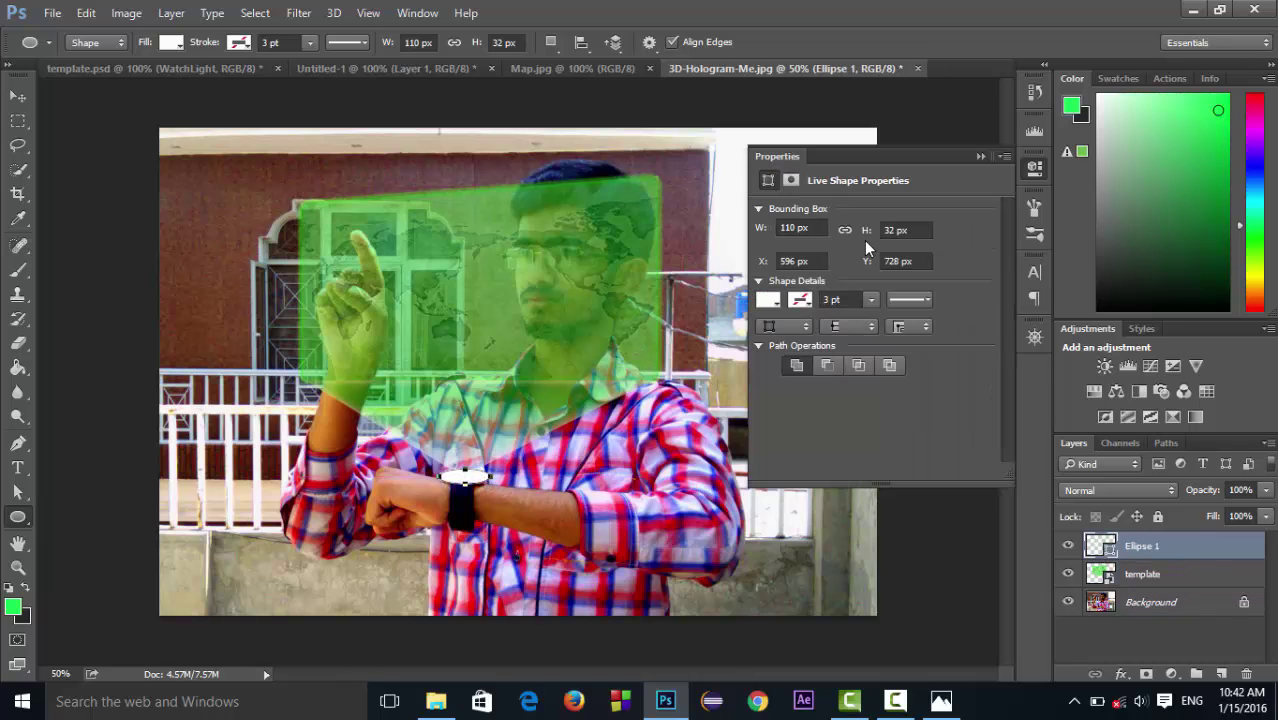
click(1031, 172)
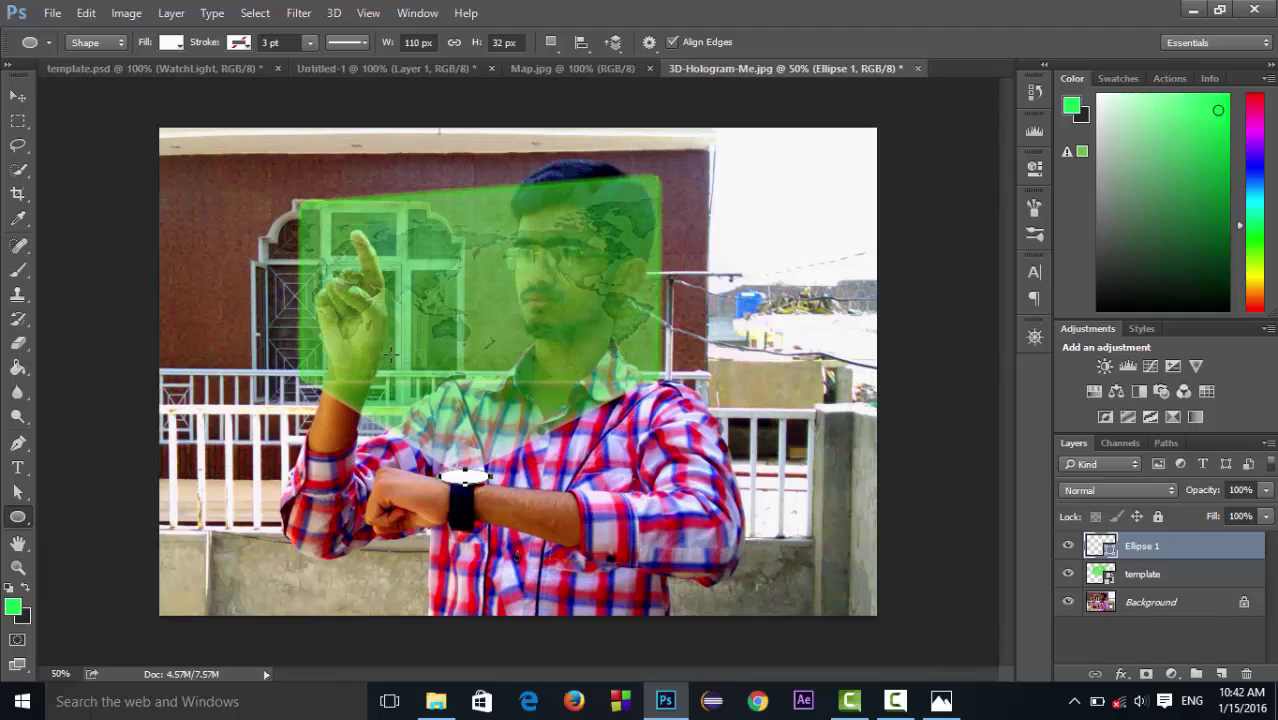
Step: Set the Ellipse 1 layer opacity to 71% and bring up its layer style settings
click(1266, 516)
click(1224, 512)
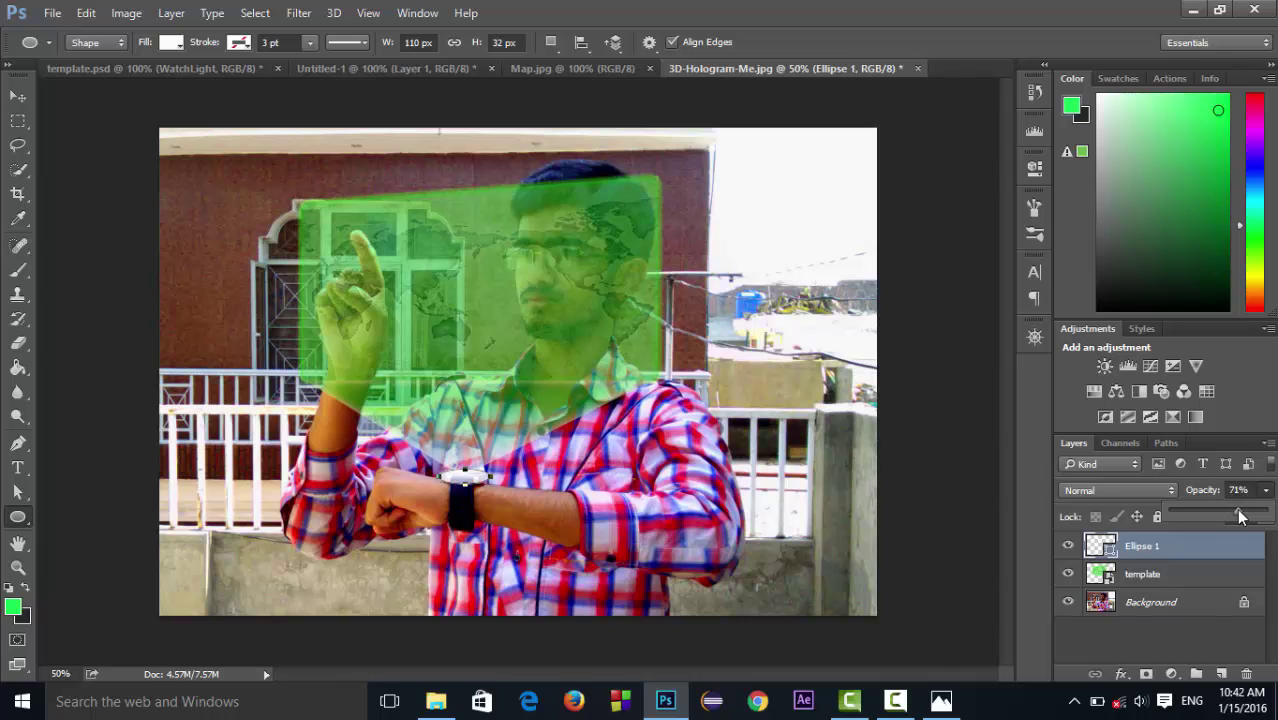
drag(1223, 508, 1238, 512)
click(1211, 525)
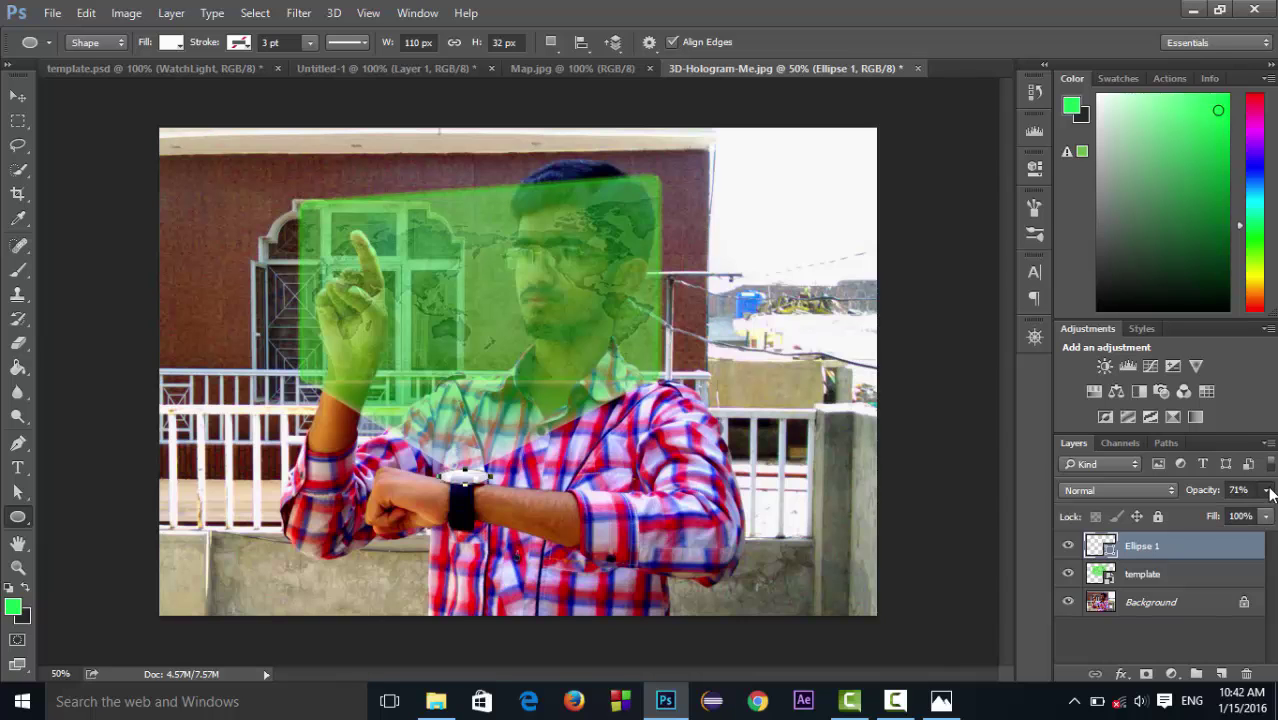
double_click(1231, 554)
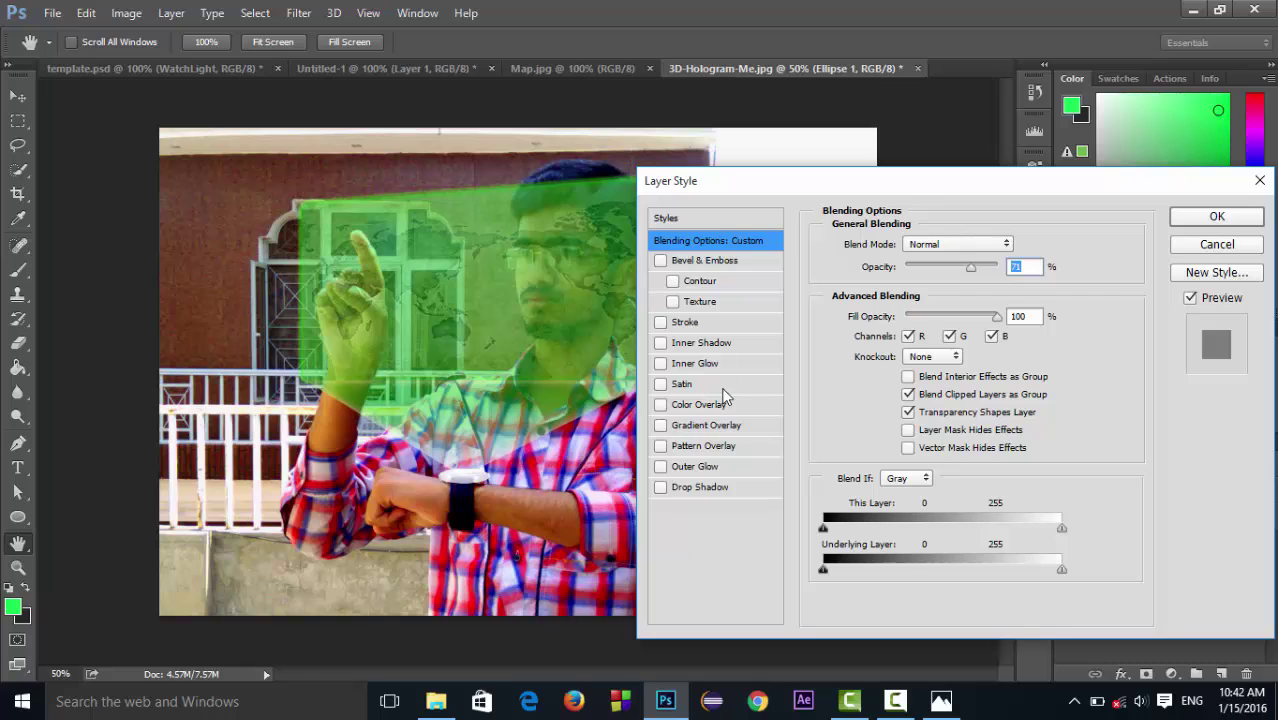
Step: Apply an Outer Glow to the ellipse with 100% opacity, 8% spread and a larger size
click(741, 468)
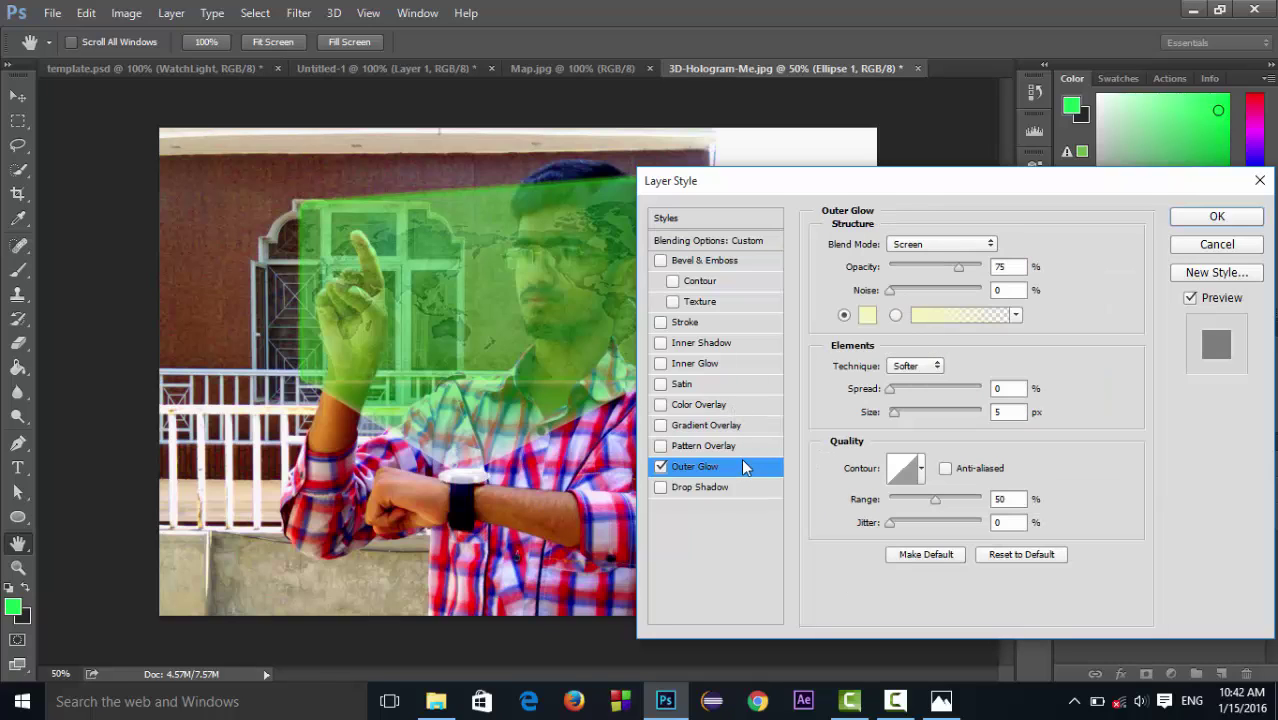
mouse_move(897, 418)
mouse_down()
mouse_move(911, 413)
mouse_move(904, 390)
mouse_move(939, 392)
mouse_move(912, 398)
mouse_move(913, 421)
mouse_up()
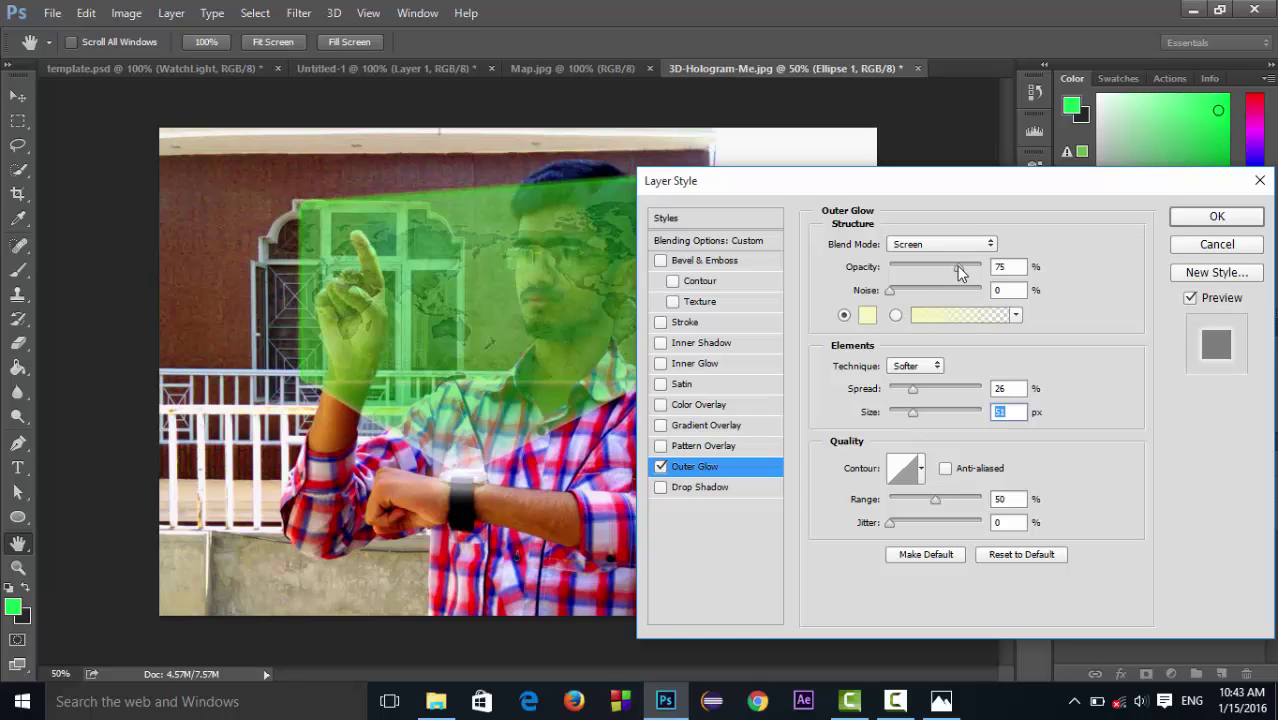
drag(957, 266, 1010, 277)
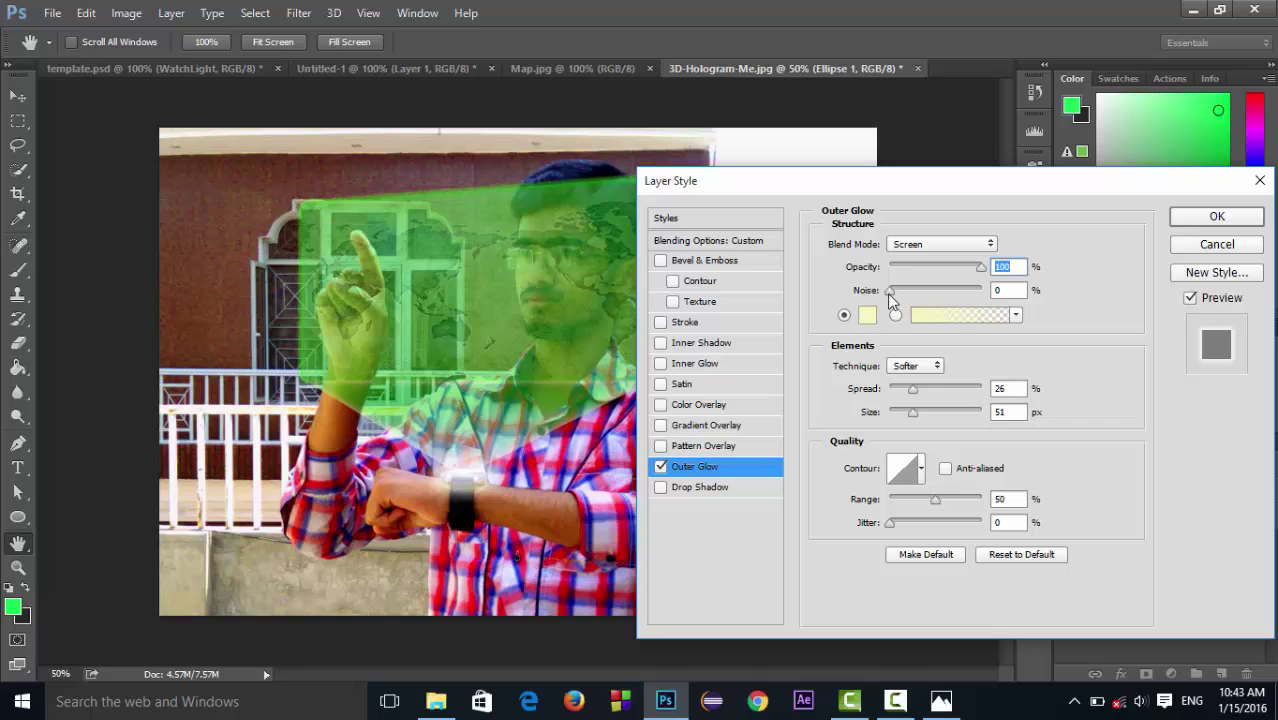
key(Tab)
drag(914, 390, 916, 418)
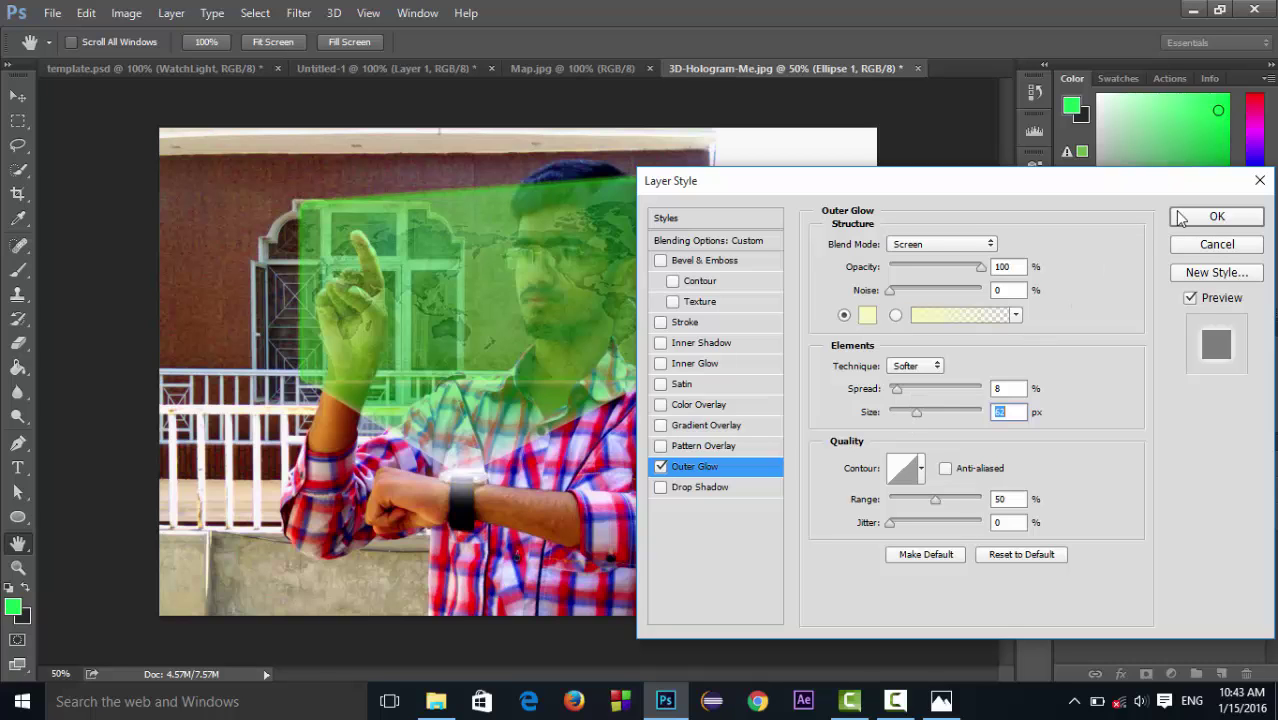
click(1213, 214)
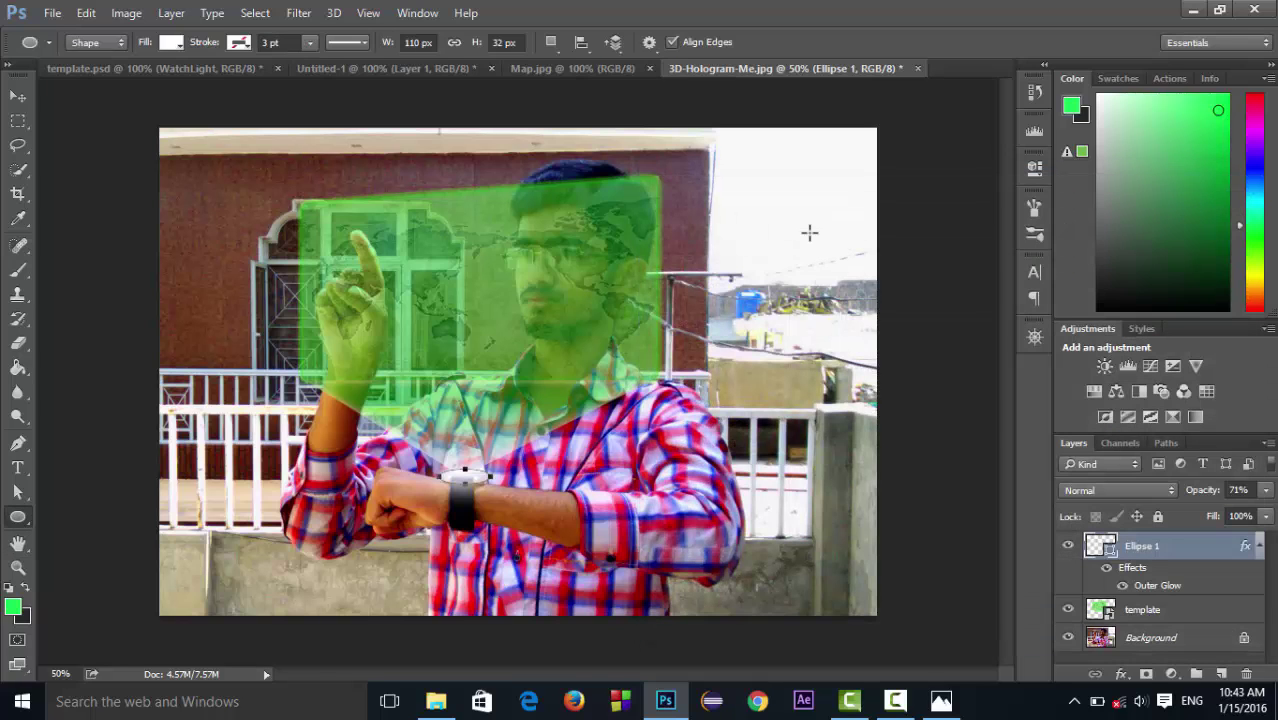
Step: Toggle between the saved 3D-Hologram-Me.jpg in Photos and the Photoshop version to compare them
click(18, 98)
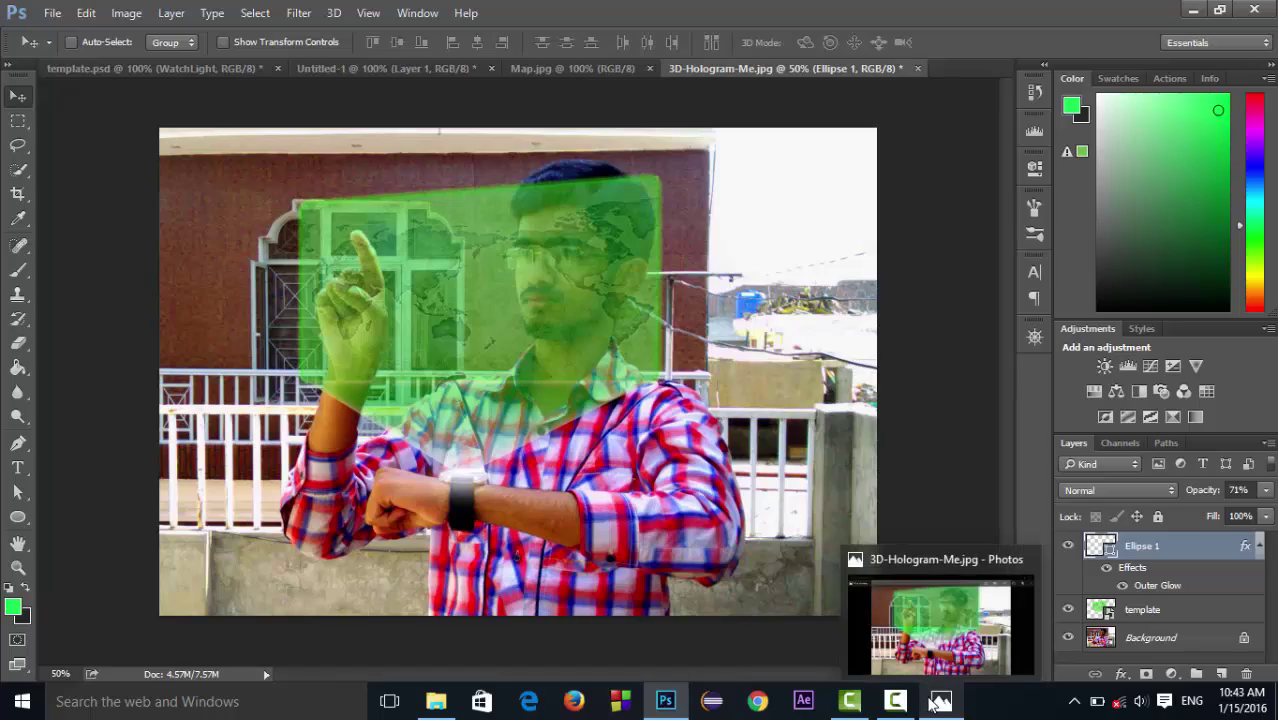
click(936, 703)
click(931, 705)
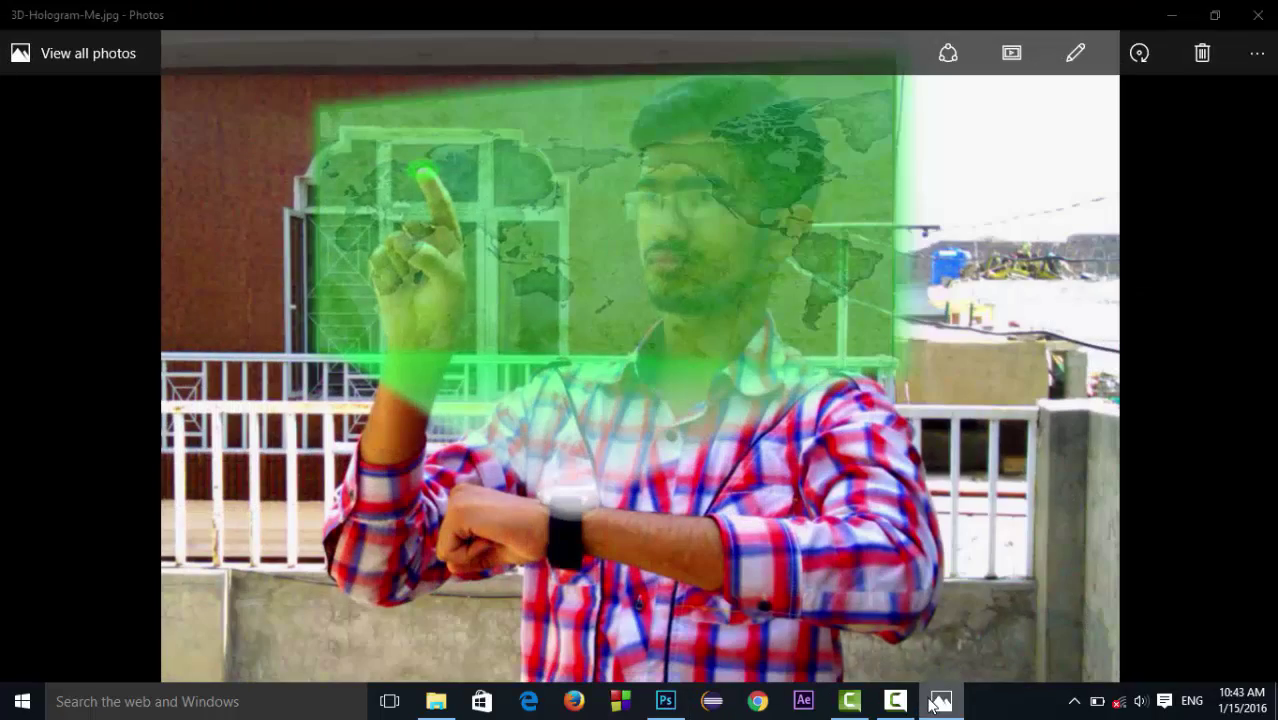
click(931, 705)
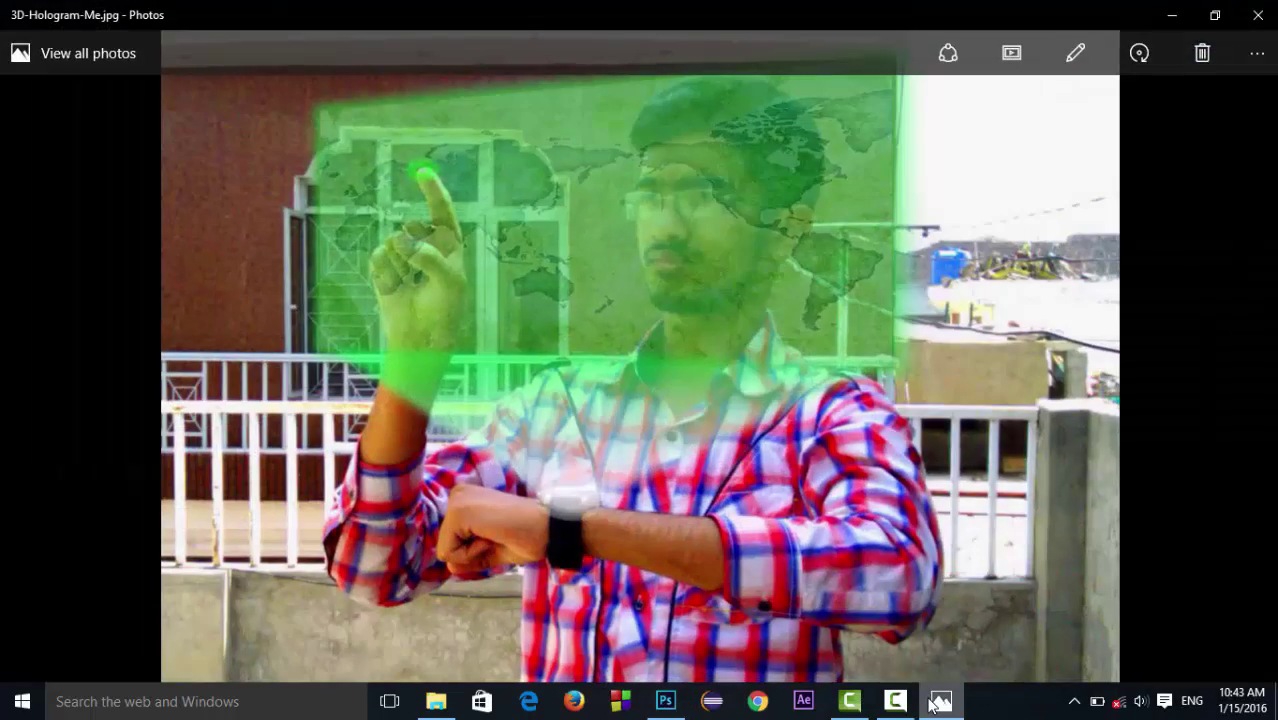
click(931, 705)
click(931, 705)
click(931, 705)
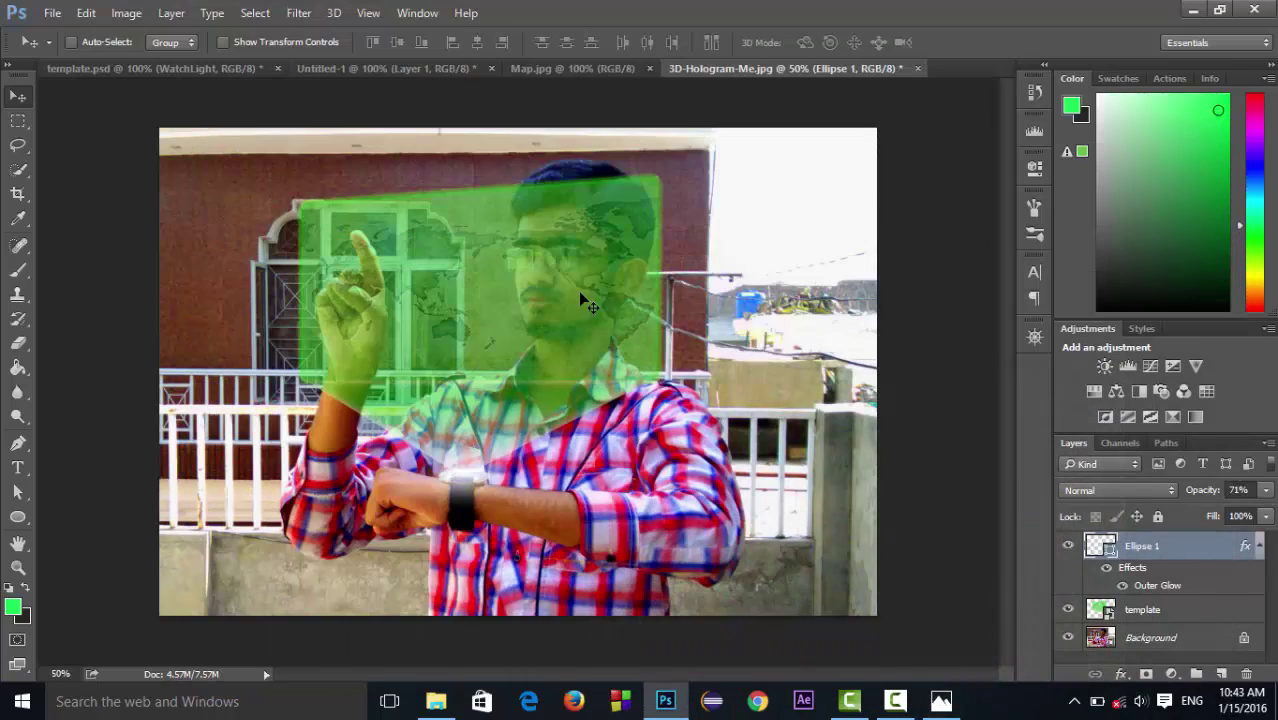
click(937, 703)
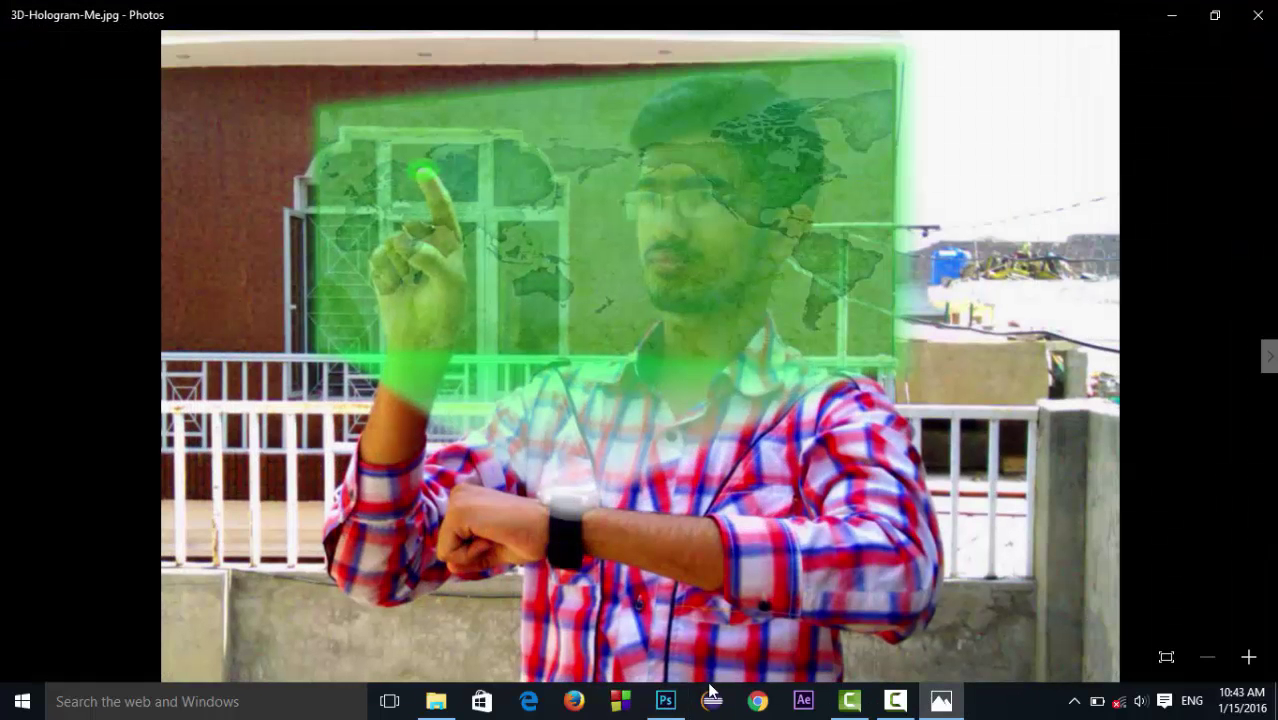
Step: Minimize Photoshop, Photos and the project folder window to leave only the desktop
click(667, 702)
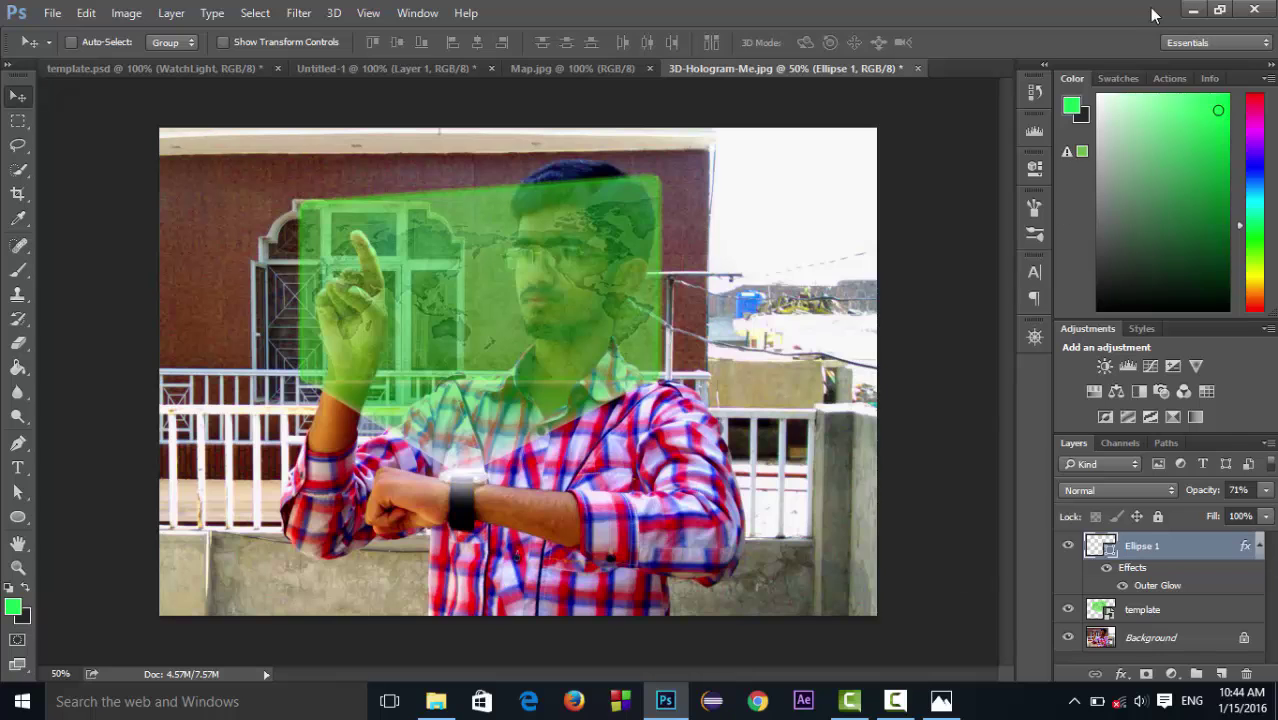
click(1192, 9)
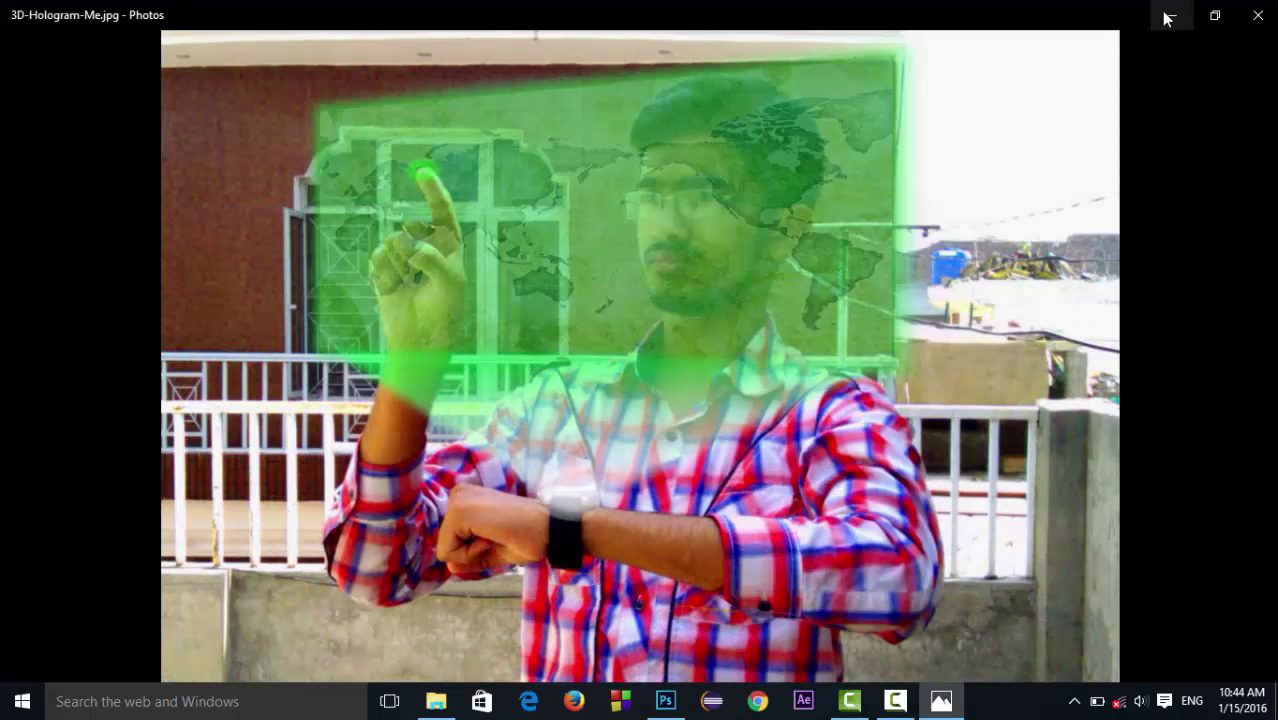
click(1170, 16)
click(1054, 118)
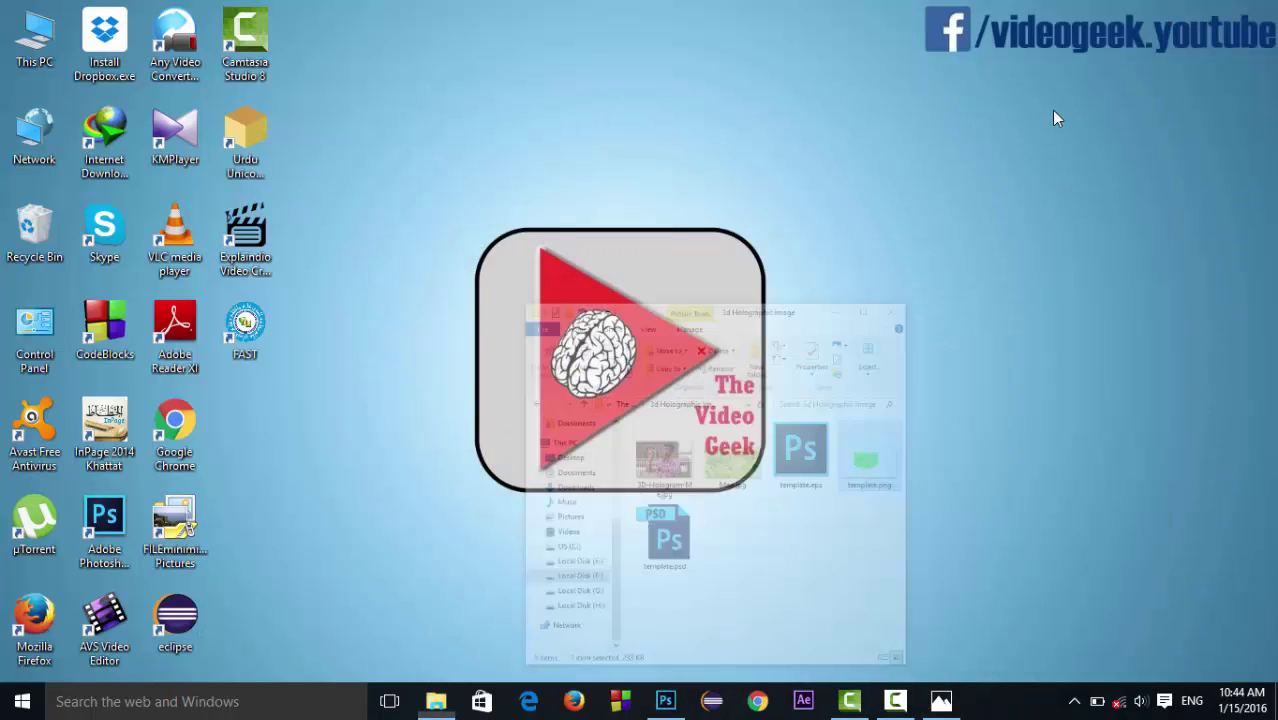